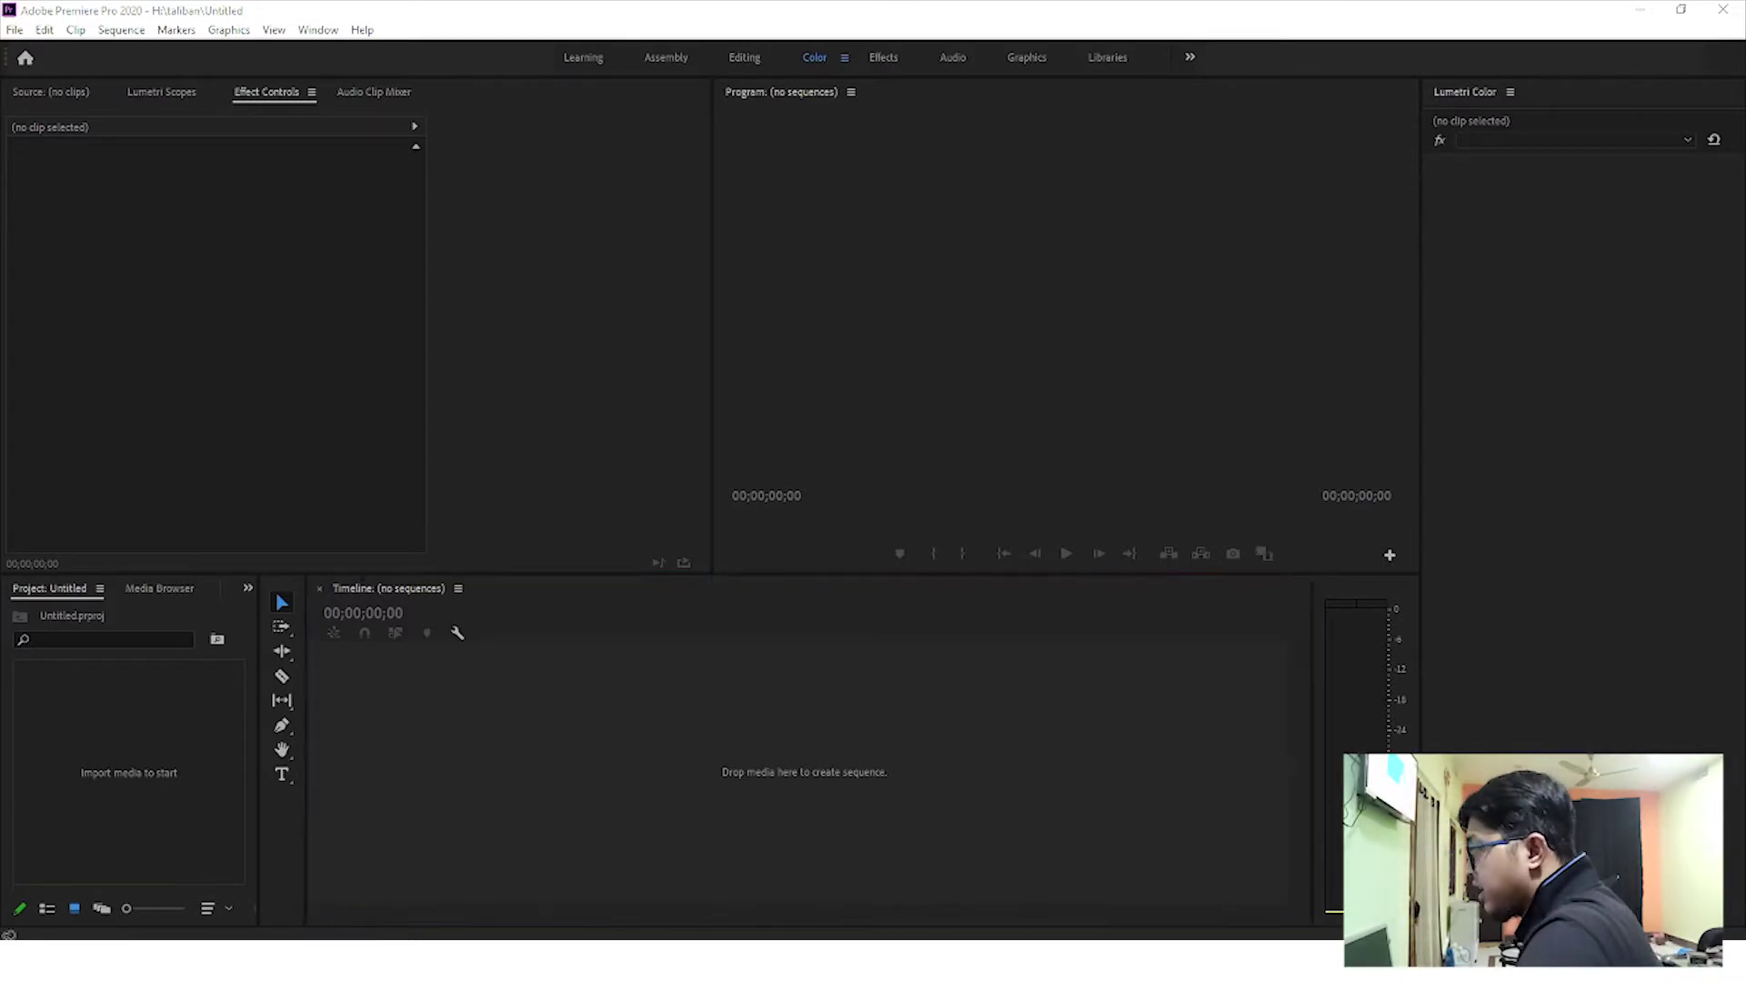
Import VID_20210628_230026 from the H:\urnisha folder in File Explorer into the Project panel
{"action": "key", "text": "alt+Tab"}
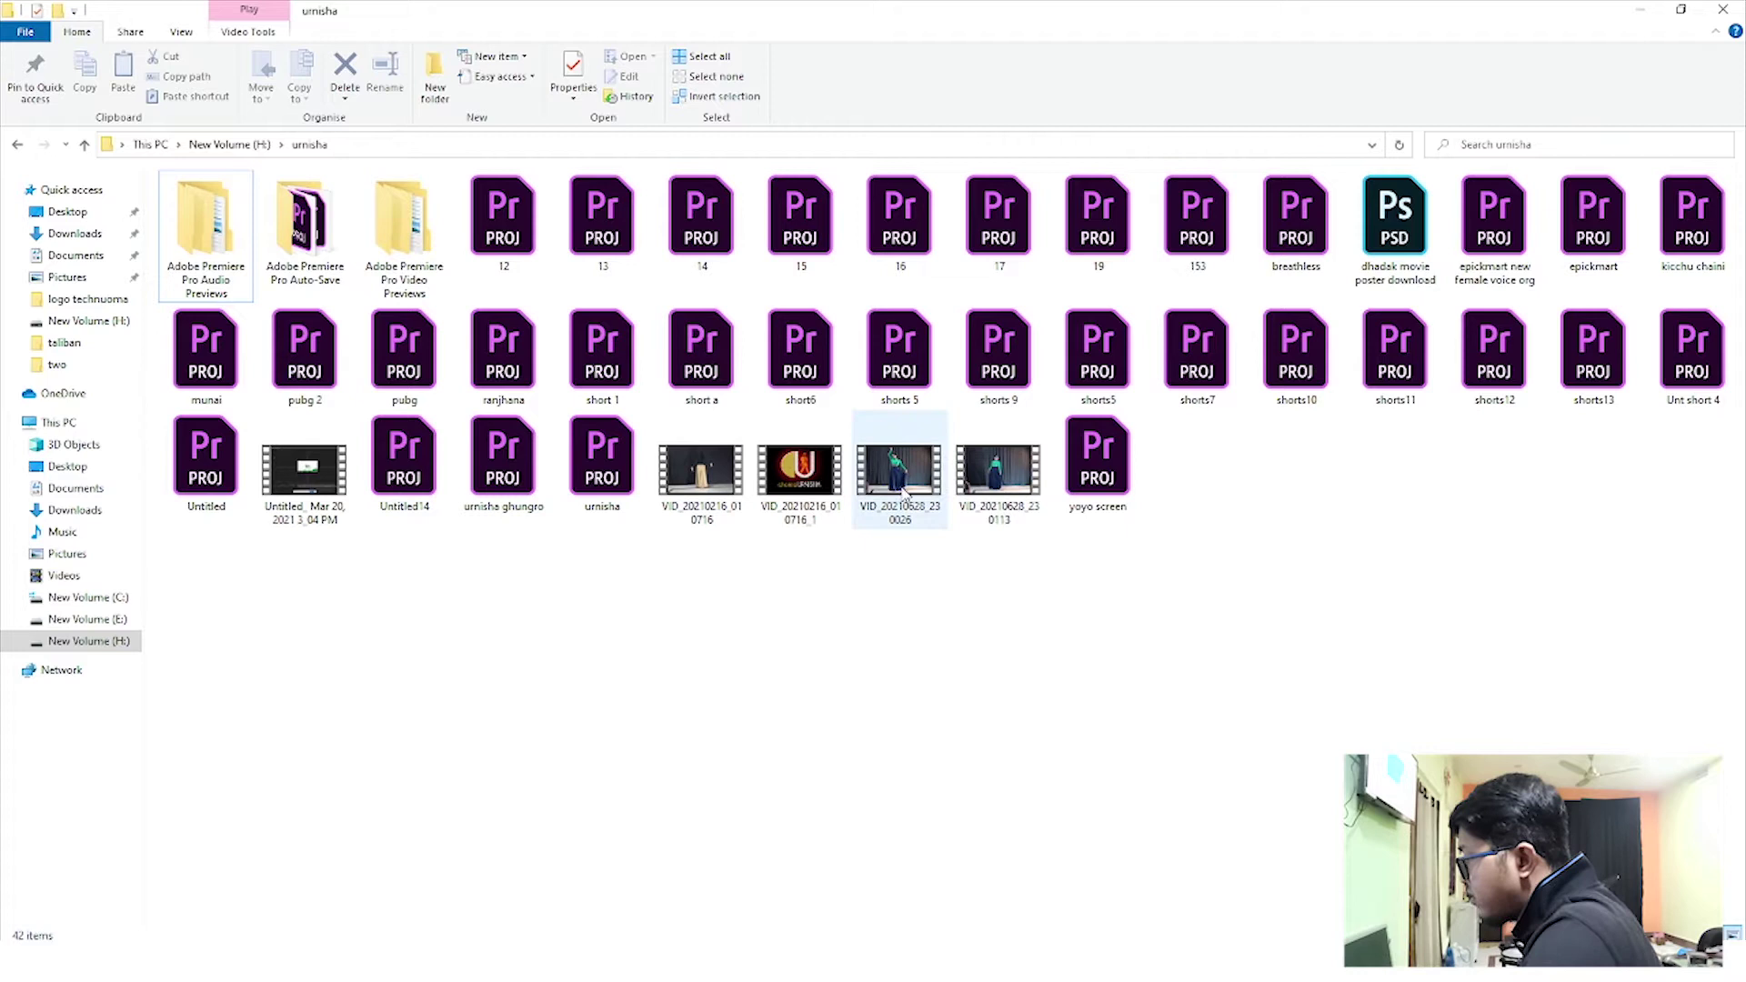
{"action": "left_click_drag", "start_coordinate": [899, 473], "coordinate": [125, 757]}
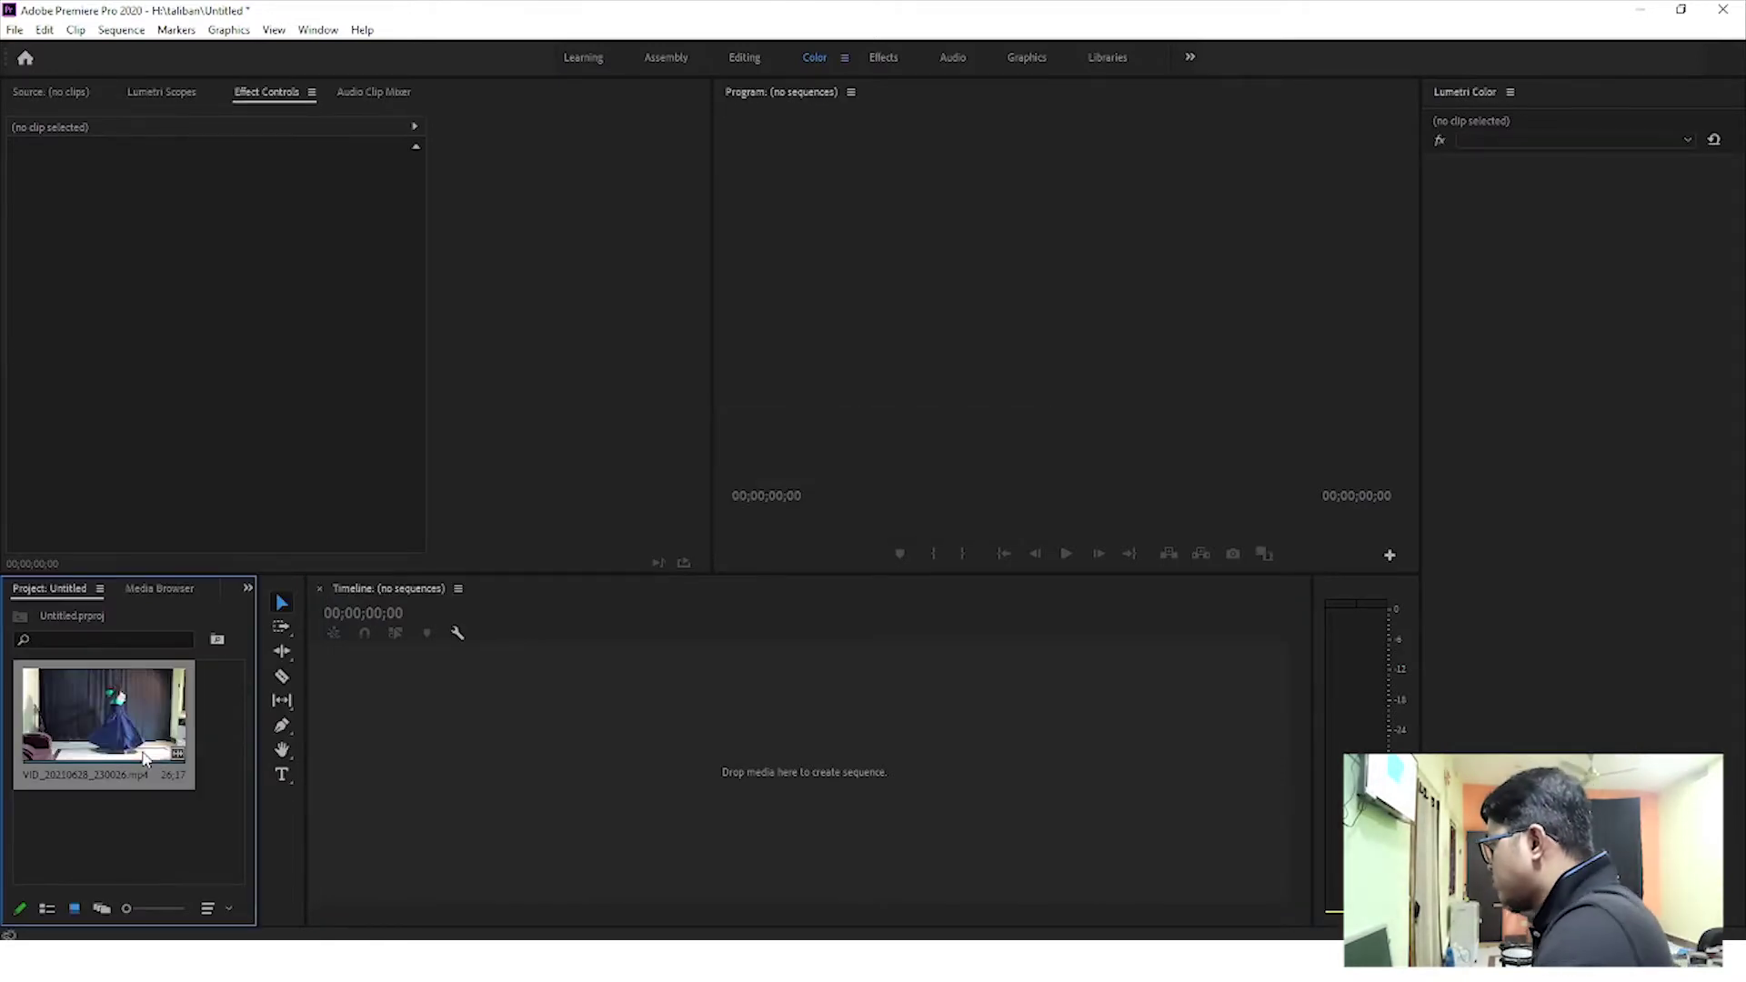
Create the VID_20210628_230026 sequence from the dance clip and play it to find the cut point
{"action": "left_click", "coordinate": [150, 838]}
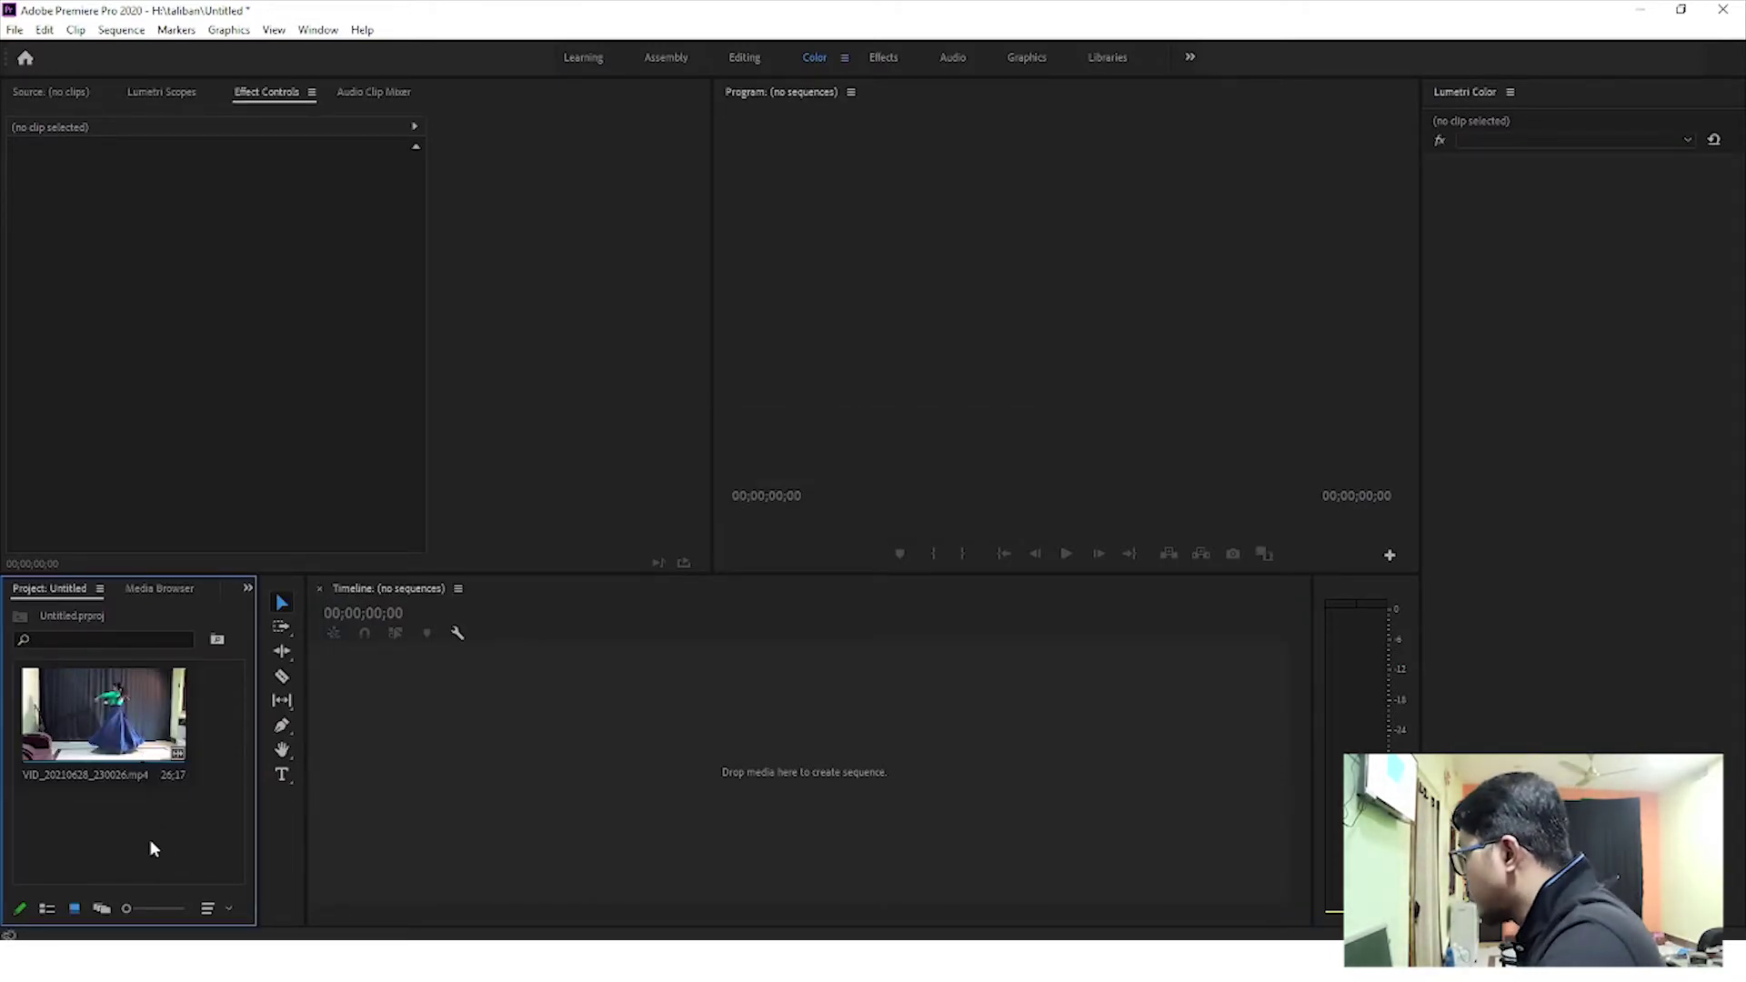
{"action": "left_click", "coordinate": [95, 729]}
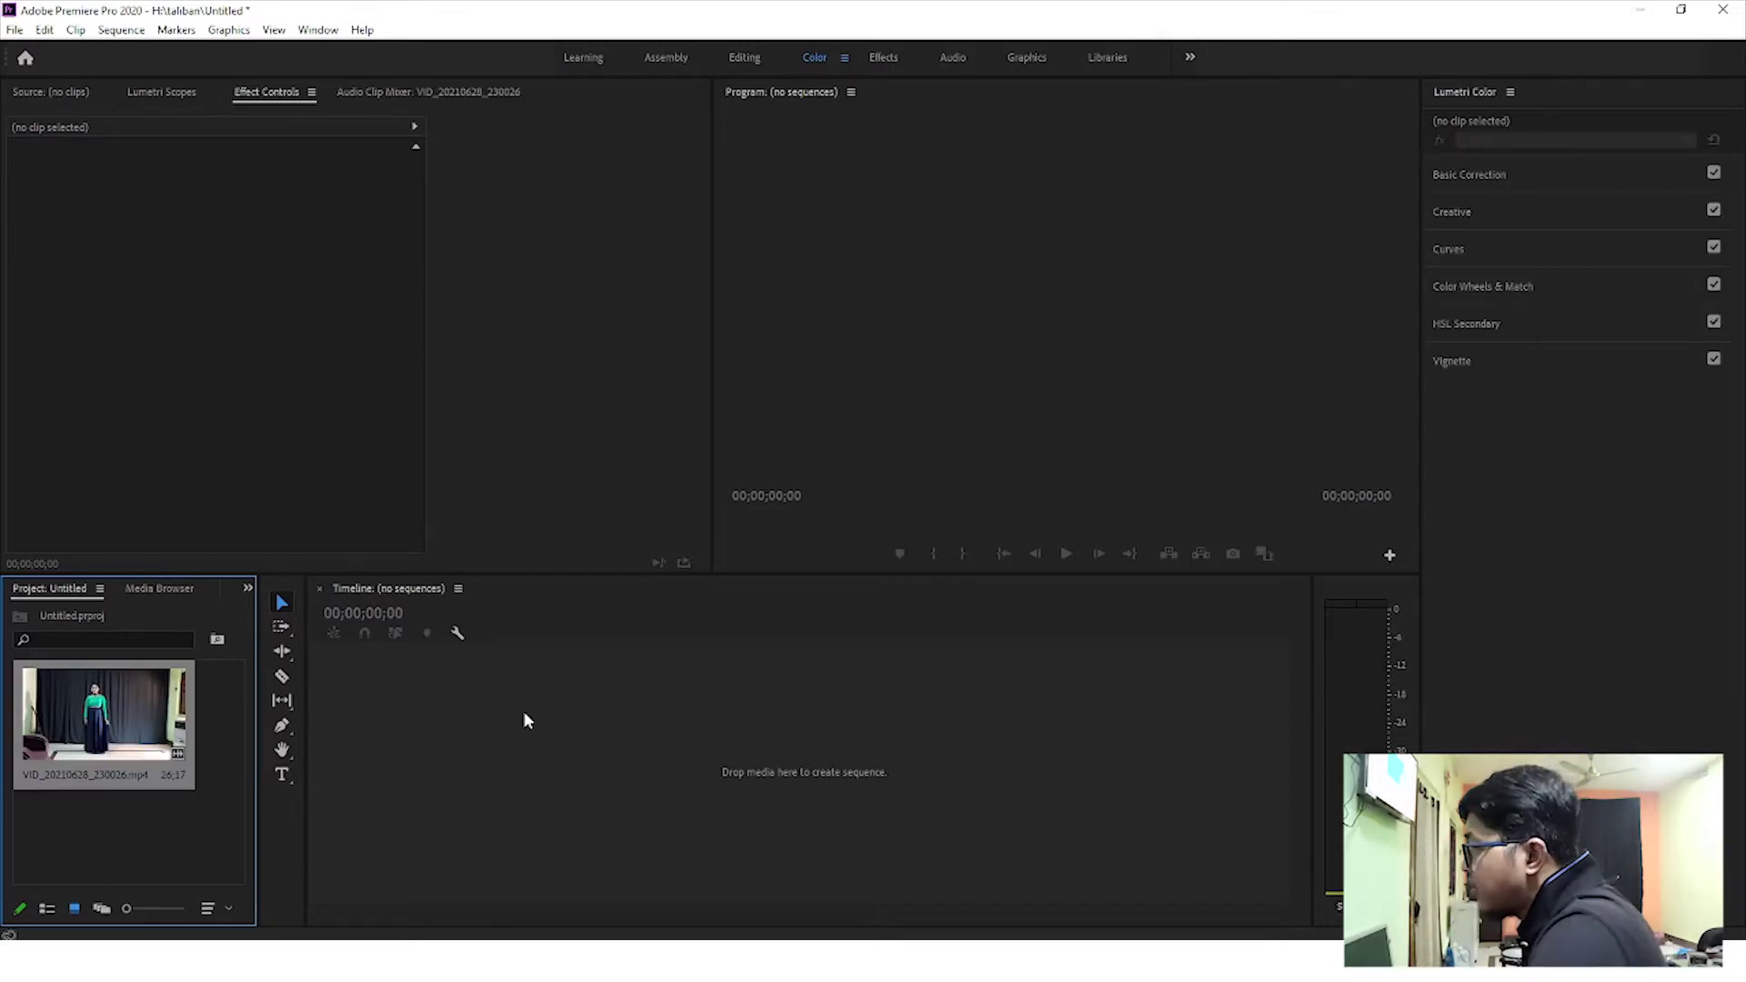
{"action": "left_click_drag", "start_coordinate": [524, 711], "coordinate": [524, 711]}
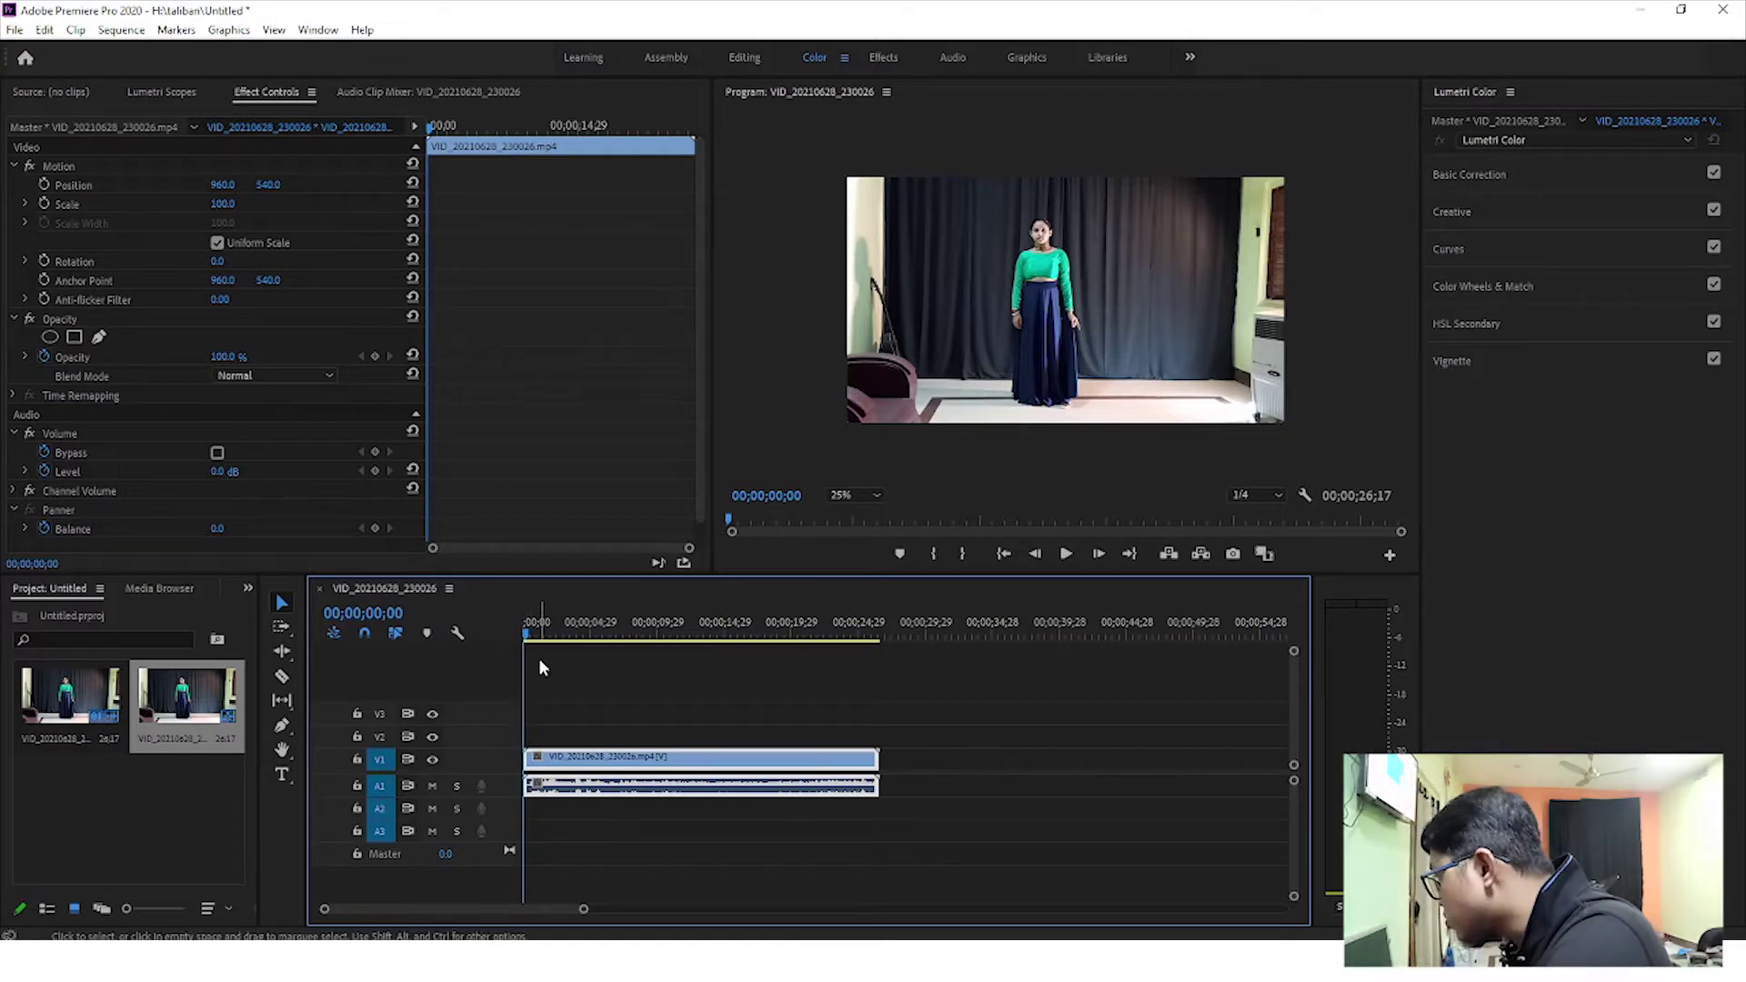
{"action": "key", "text": "space"}
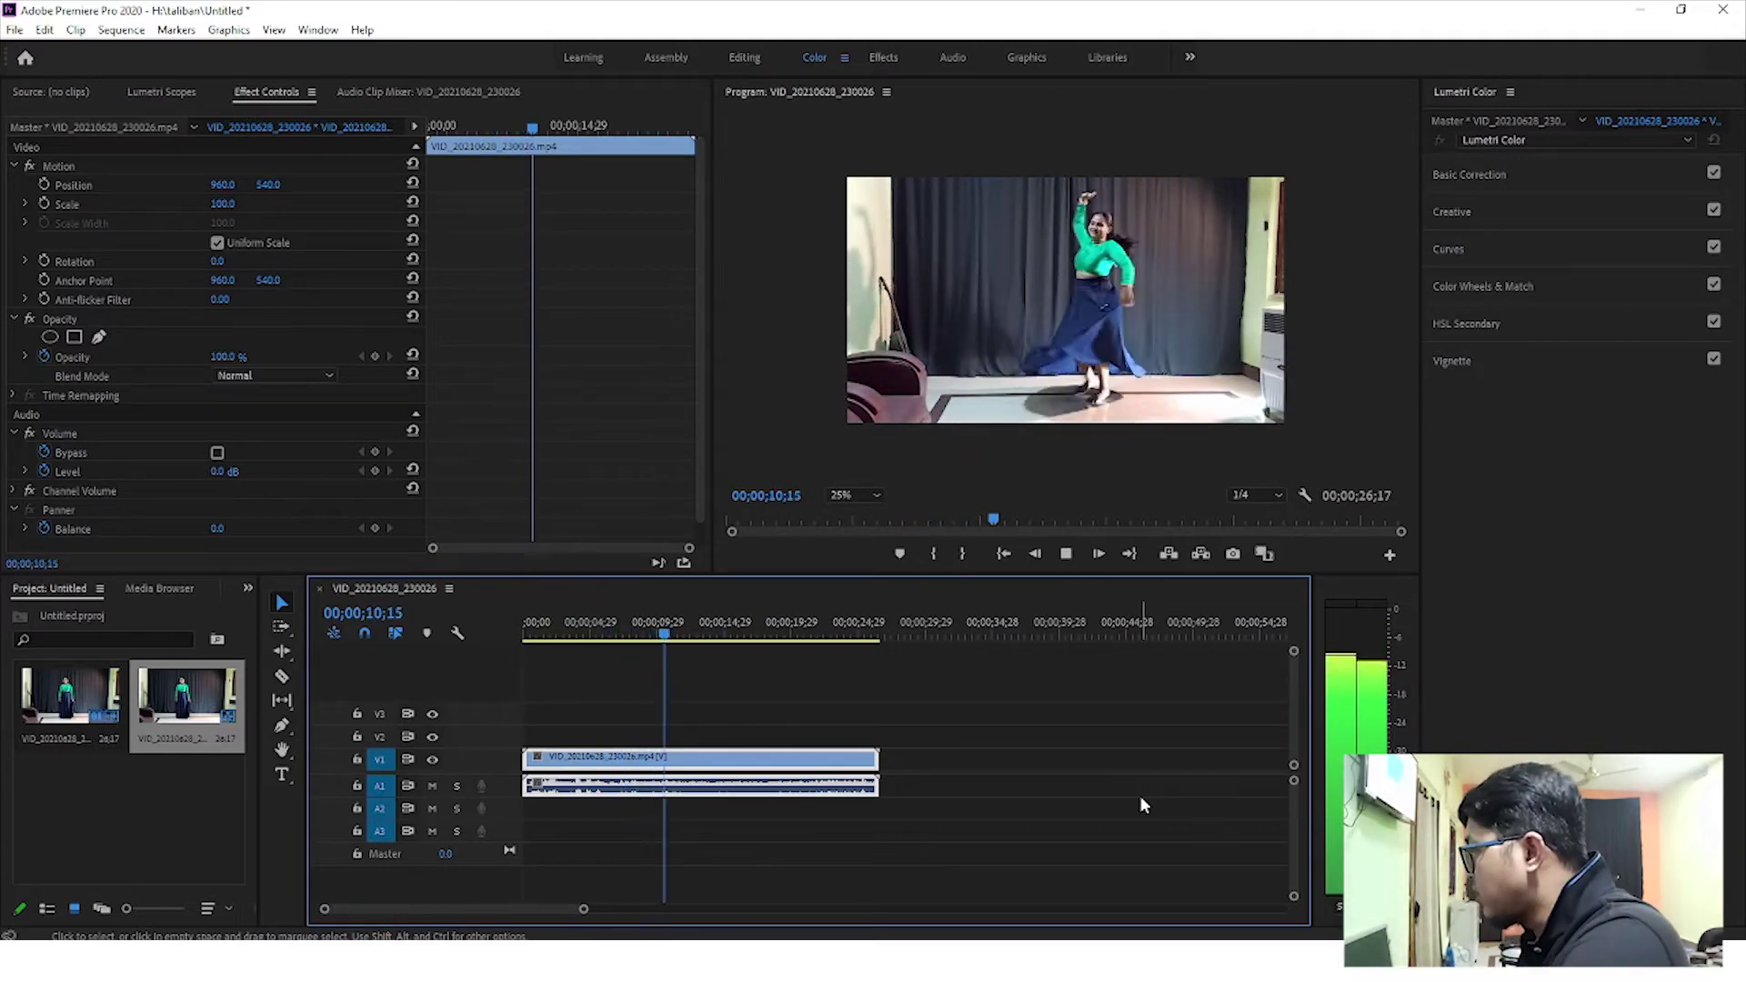
{"action": "key", "text": "space"}
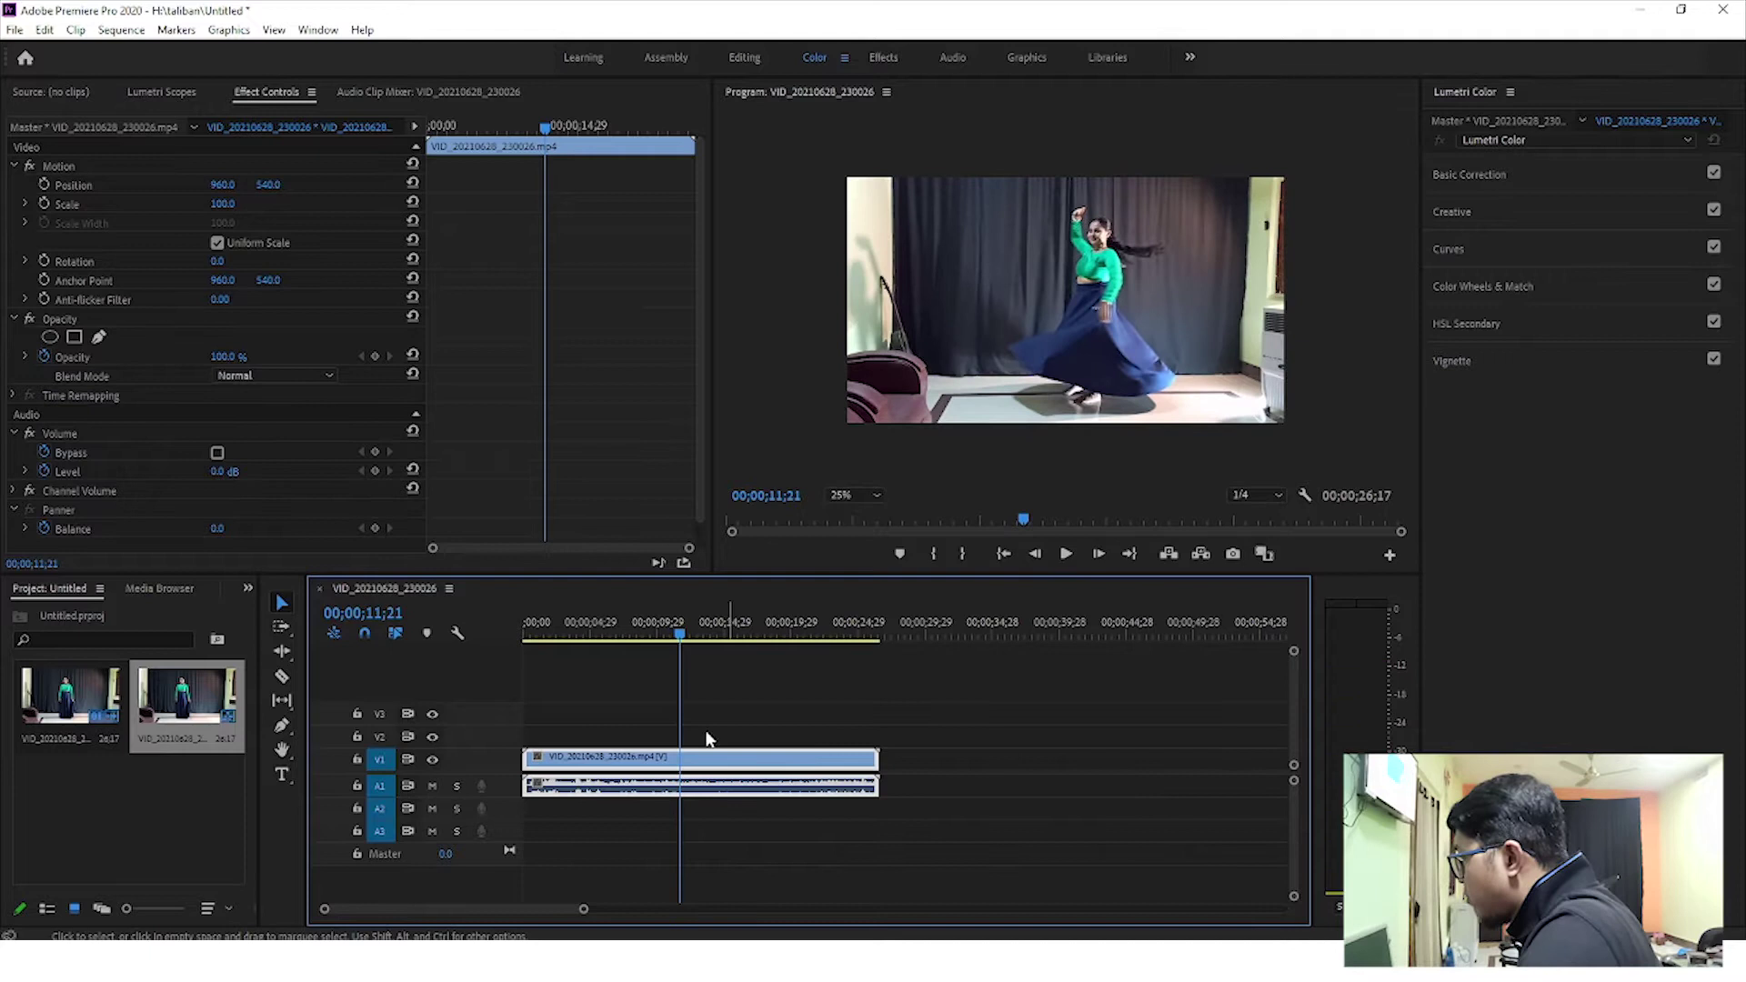
Cut the dance clip twice with the Razor tool, making three pieces
{"action": "left_click", "coordinate": [283, 677]}
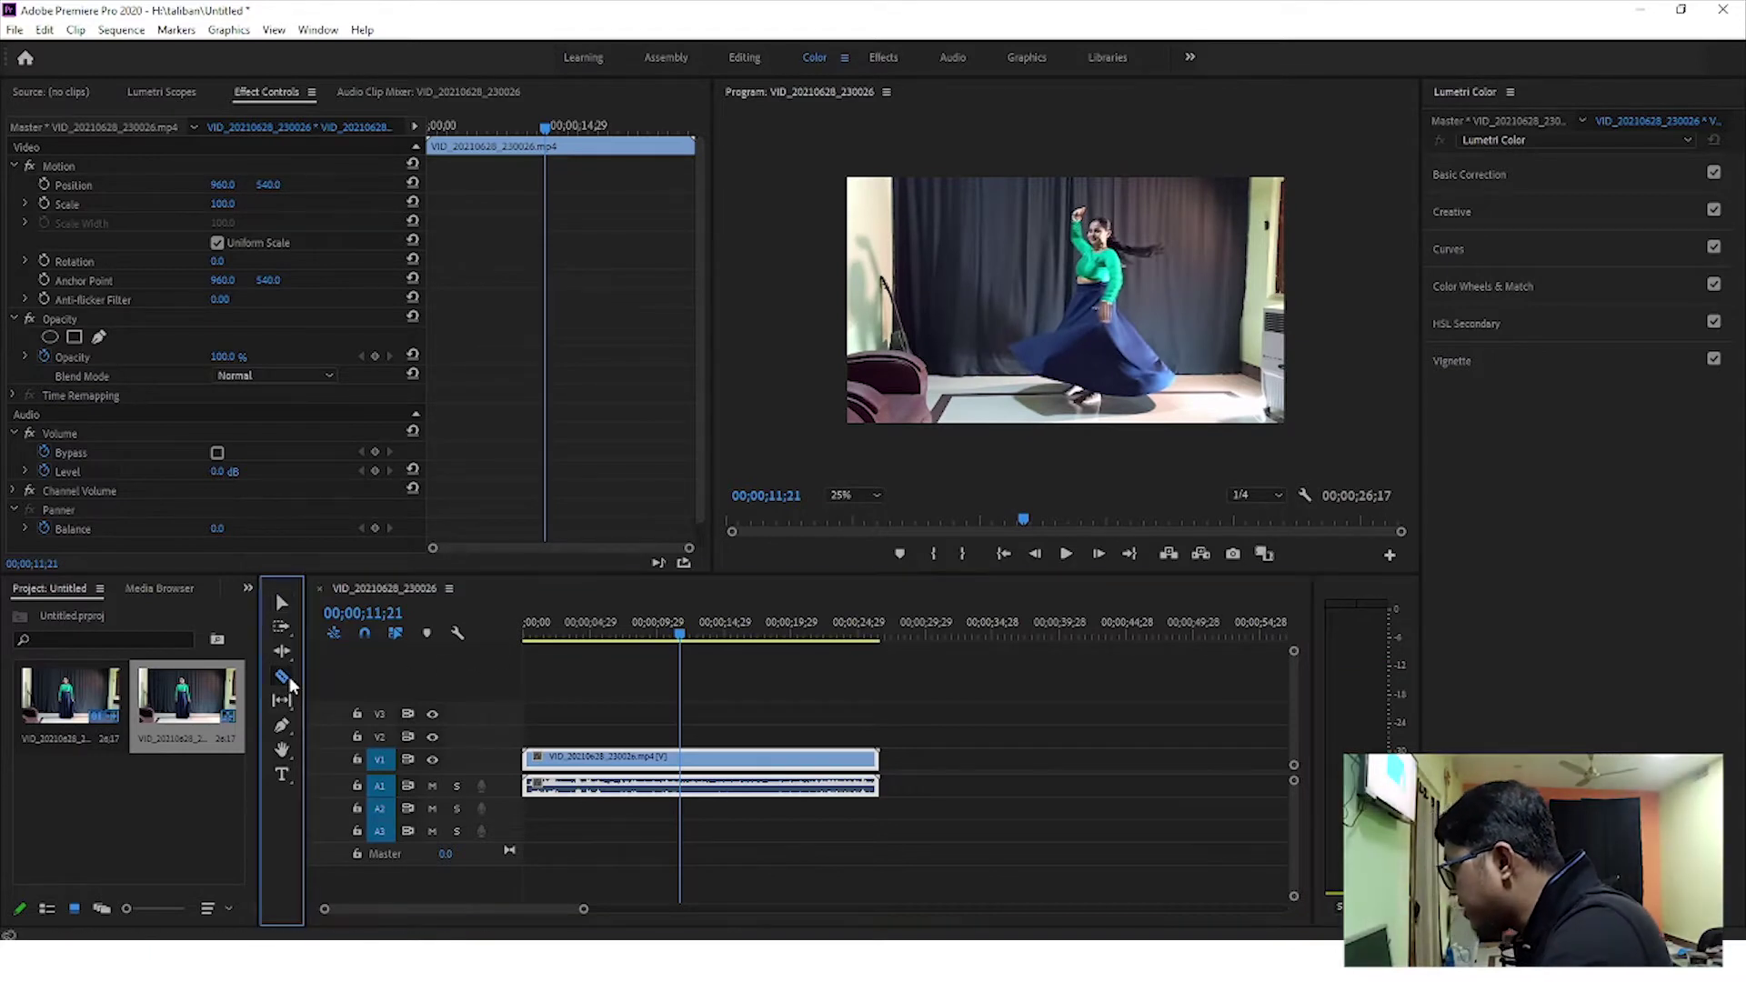
{"action": "left_click", "coordinate": [682, 762]}
{"action": "left_click", "coordinate": [789, 764]}
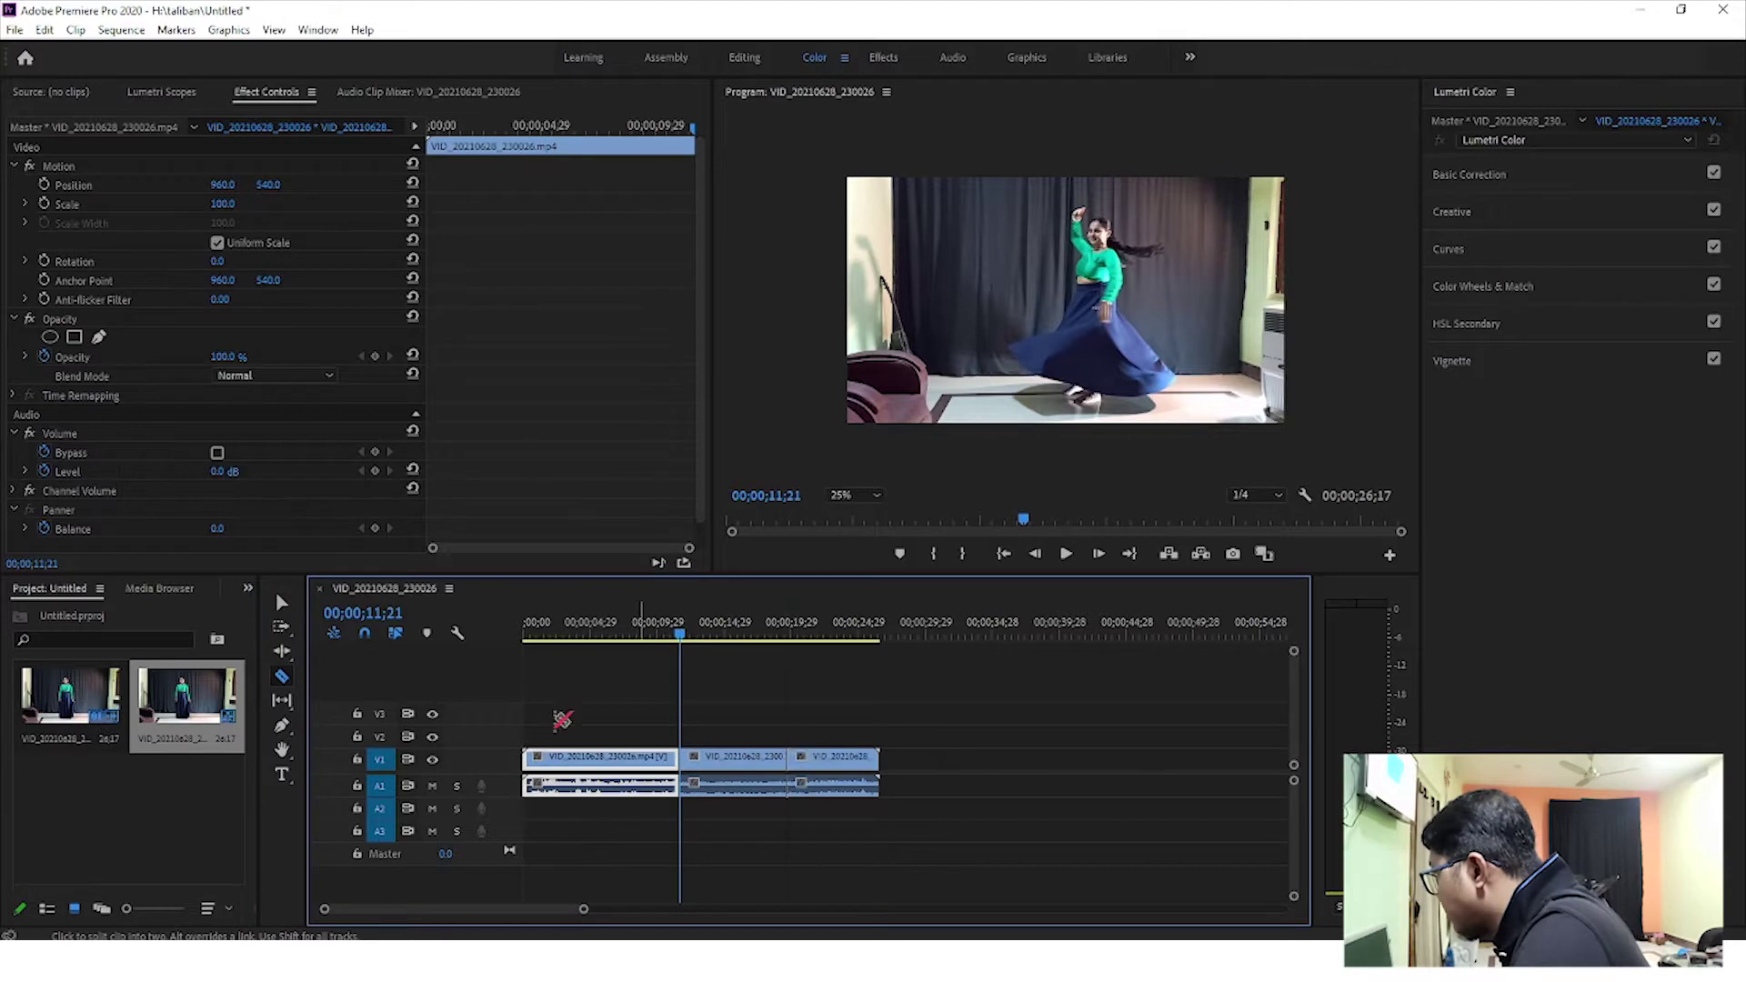
Search Effects for 'cross' and add Cross Dissolve between the second and third pieces
{"action": "left_click", "coordinate": [247, 588]}
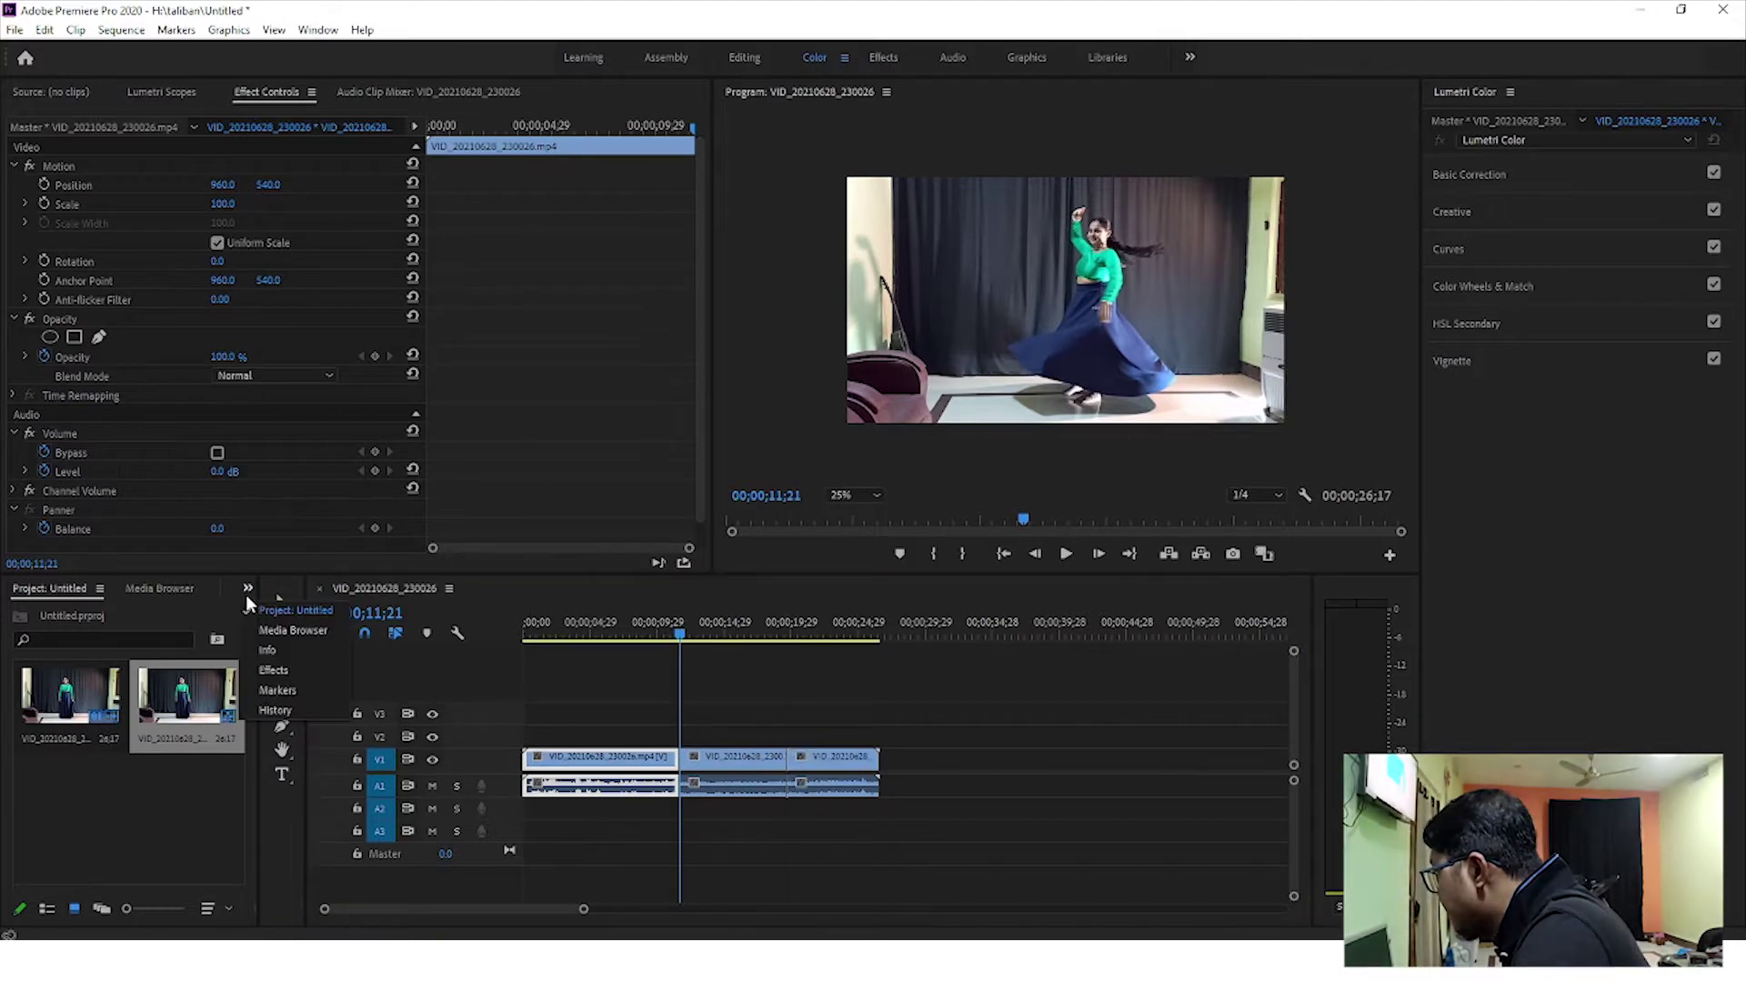
{"action": "left_click", "coordinate": [284, 669]}
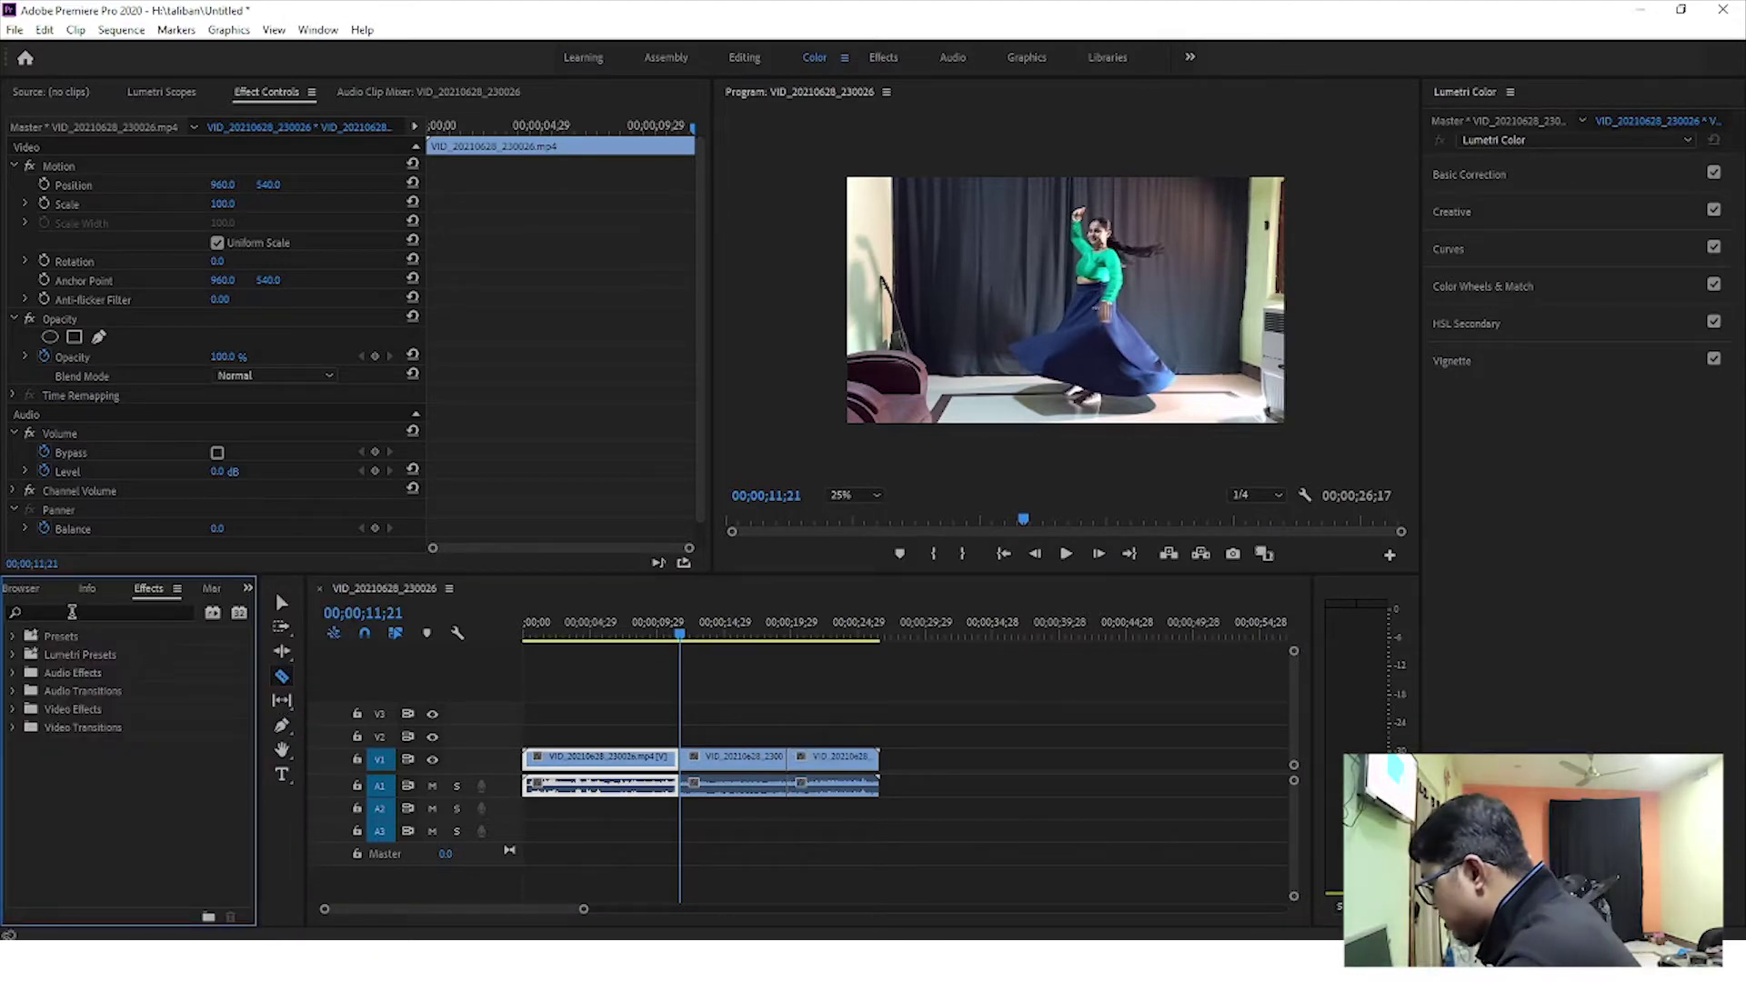
{"action": "left_click", "coordinate": [72, 612]}
{"action": "type", "text": "cro"}
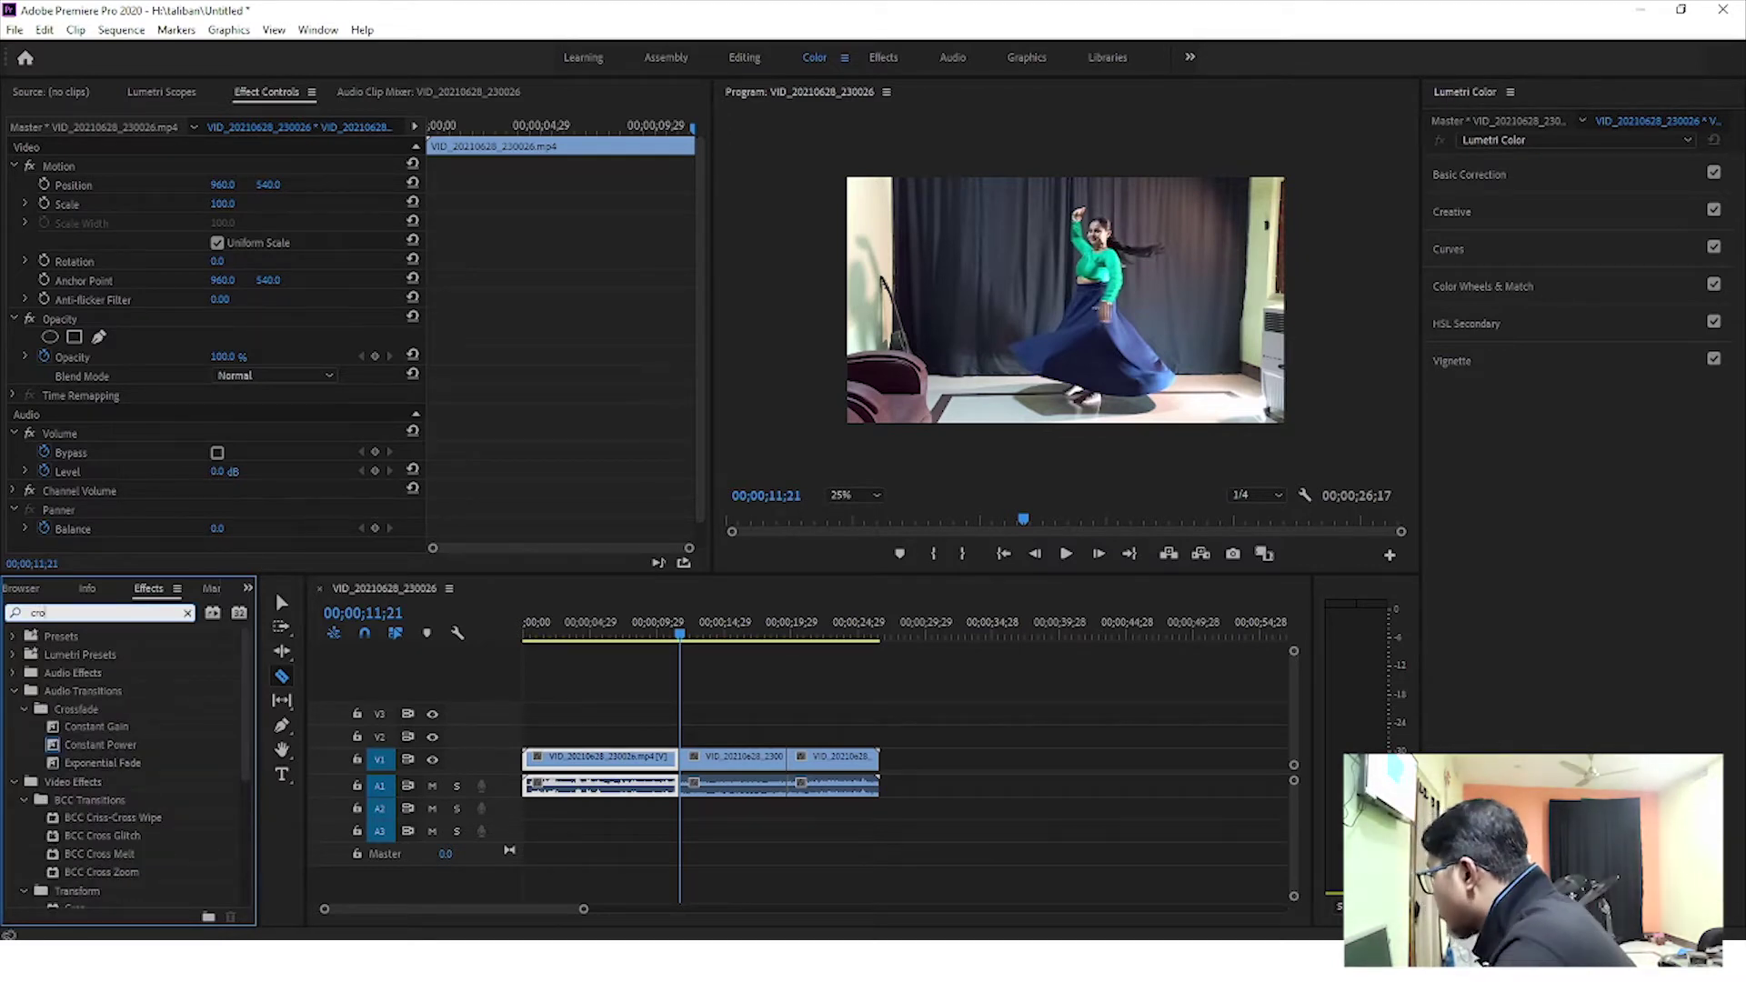
{"action": "type", "text": "ss"}
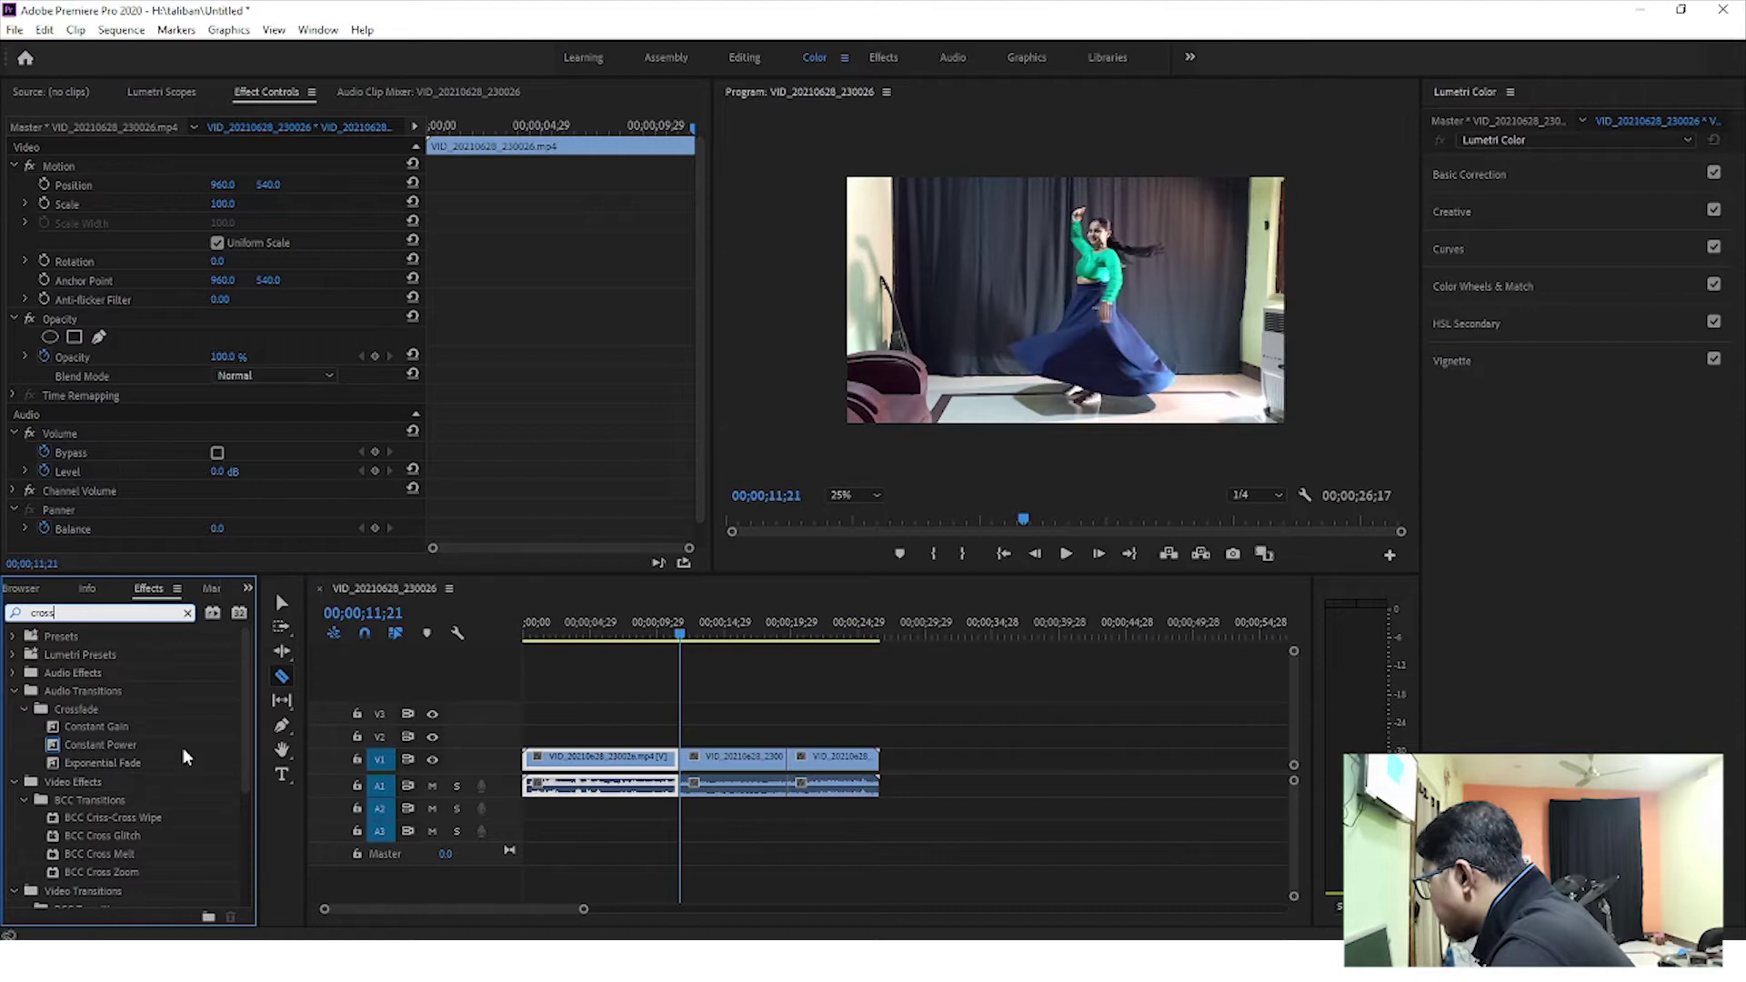
{"action": "left_click_drag", "start_coordinate": [244, 711], "coordinate": [244, 835]}
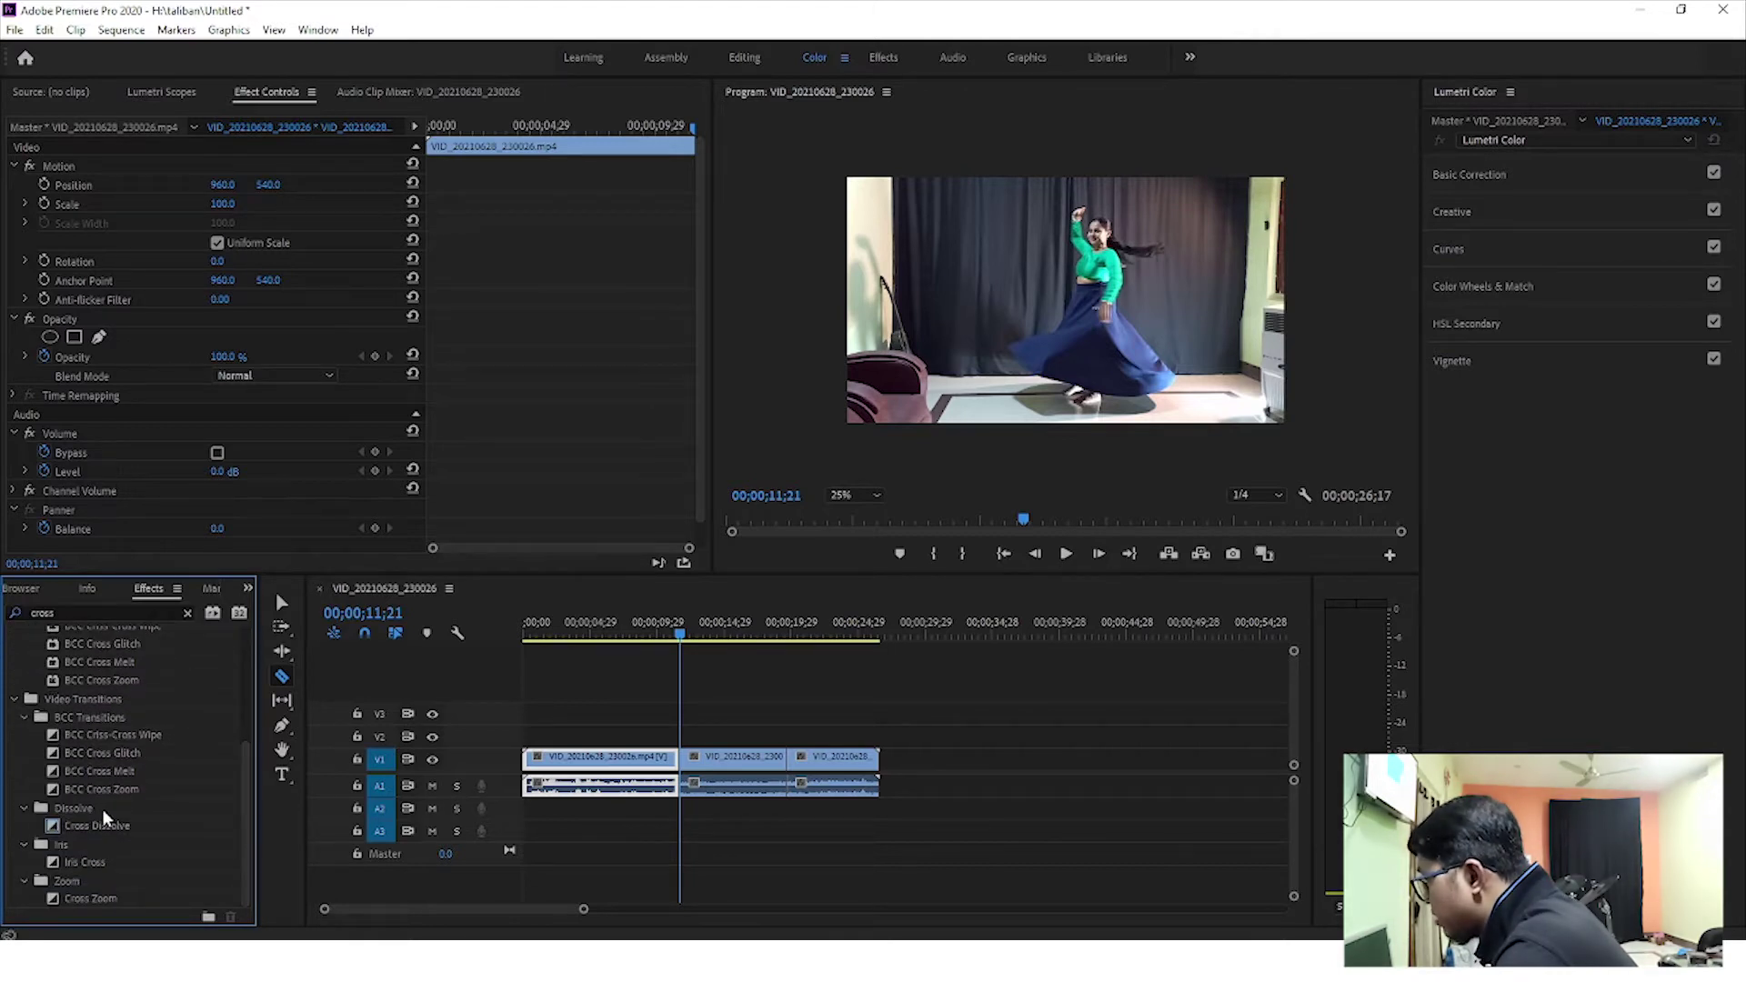
{"action": "left_click_drag", "start_coordinate": [95, 830], "coordinate": [683, 769]}
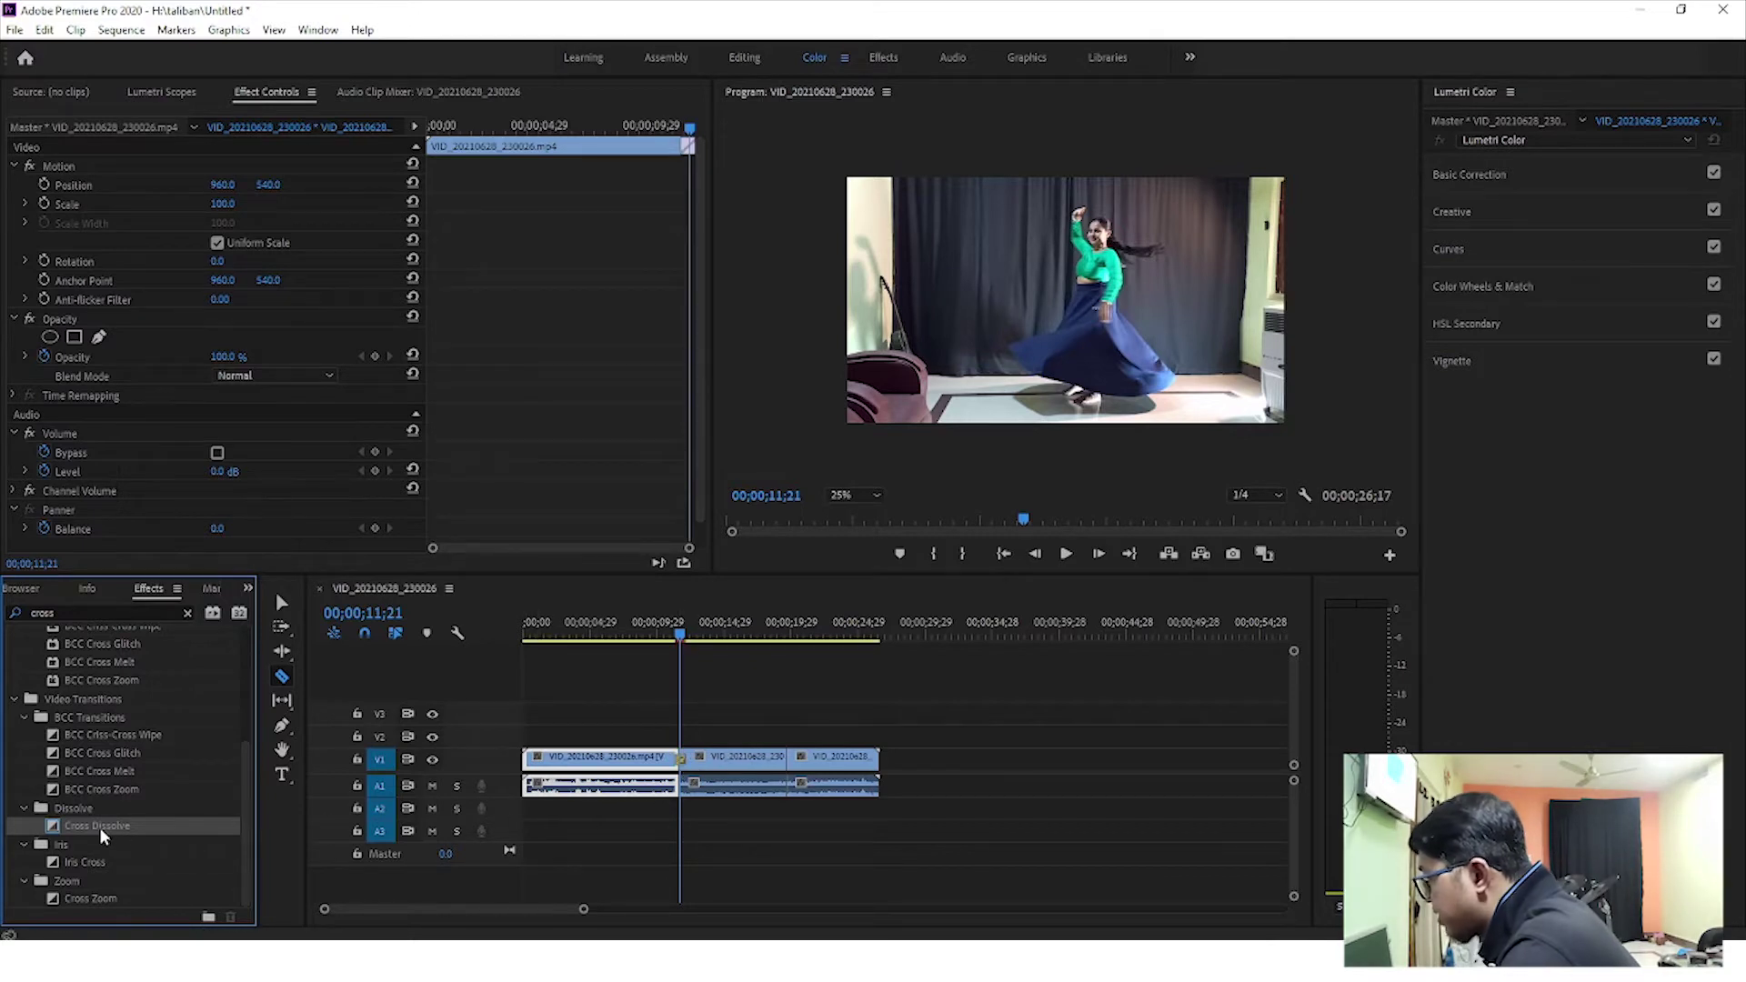
{"action": "left_click_drag", "start_coordinate": [103, 835], "coordinate": [798, 771]}
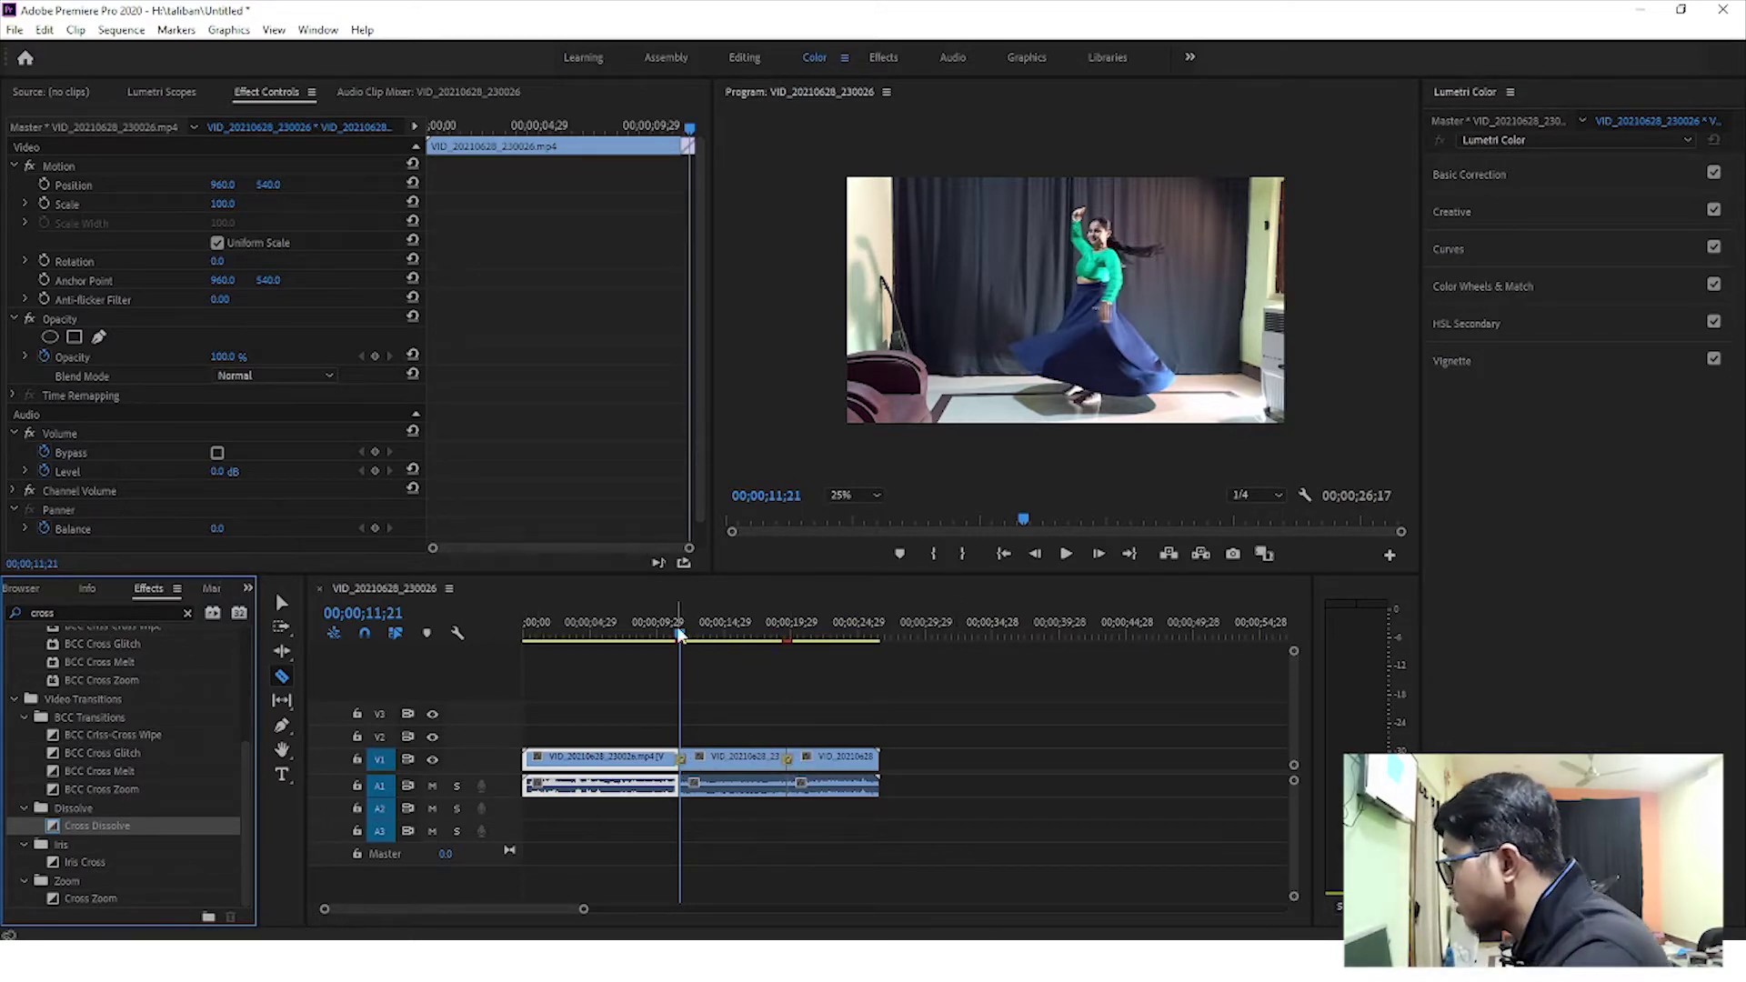
Play back through the transition and return the playhead to 00;00;10;15
{"action": "left_click", "coordinate": [673, 637]}
{"action": "key", "text": "space"}
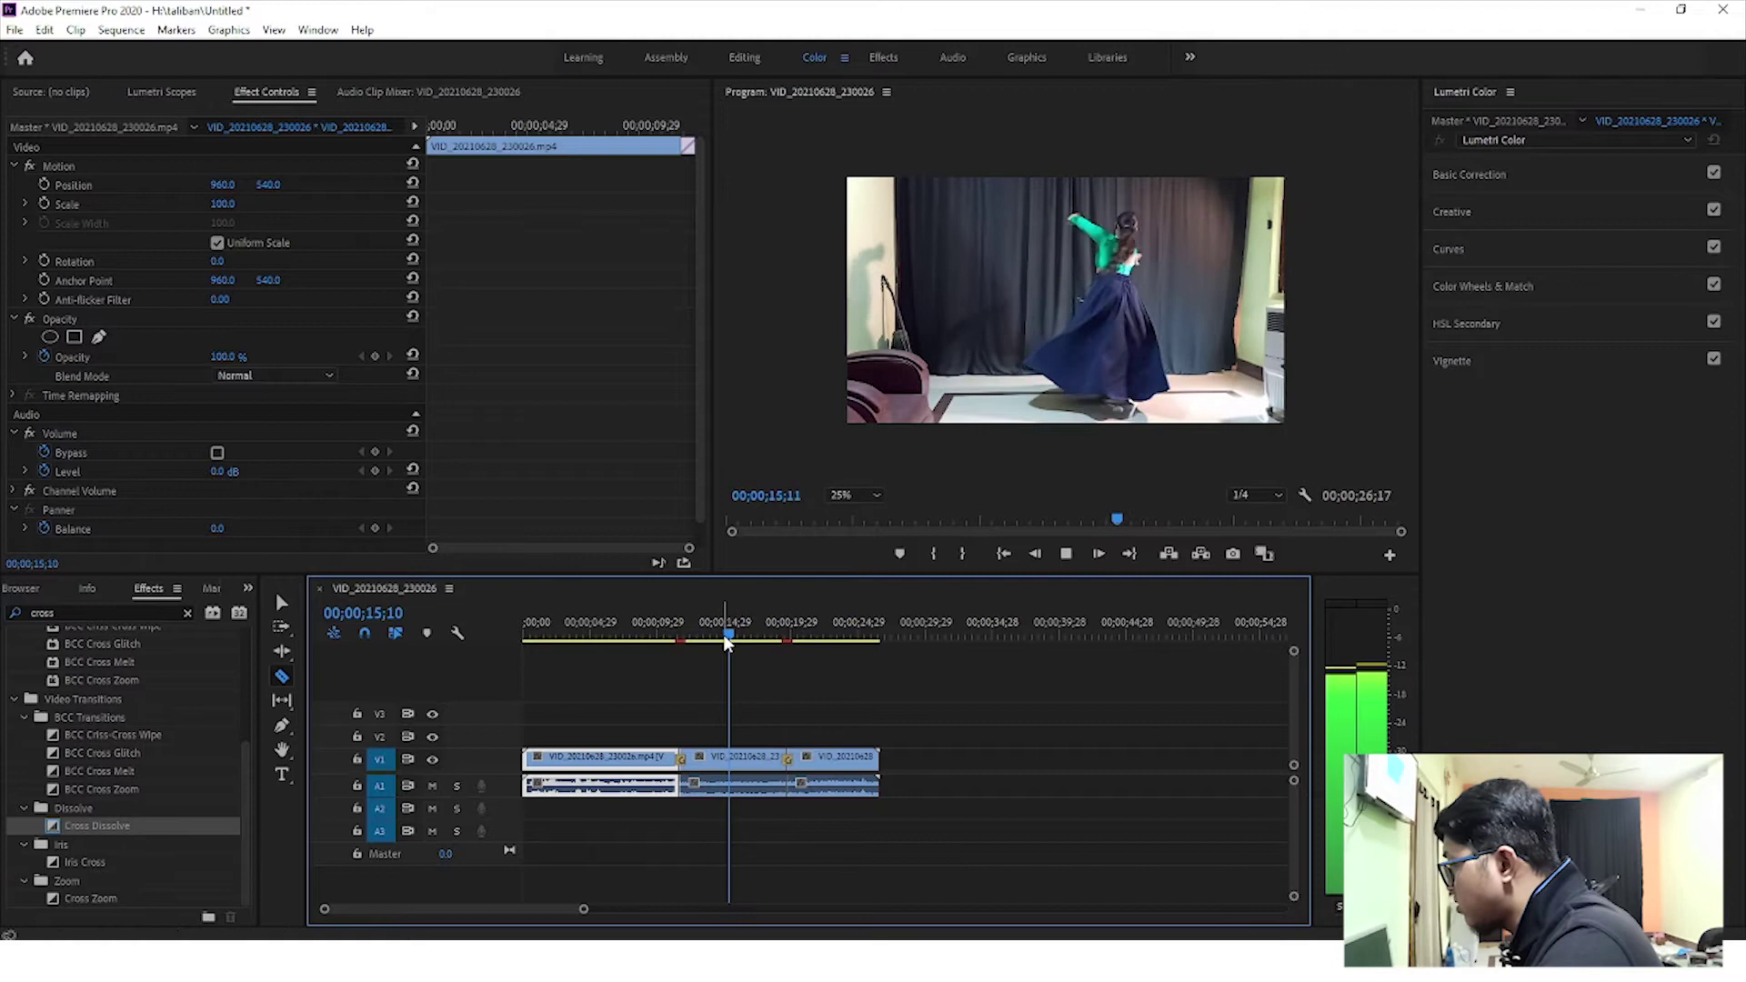
{"action": "left_click", "coordinate": [726, 635]}
{"action": "left_click_drag", "start_coordinate": [726, 635], "coordinate": [663, 637]}
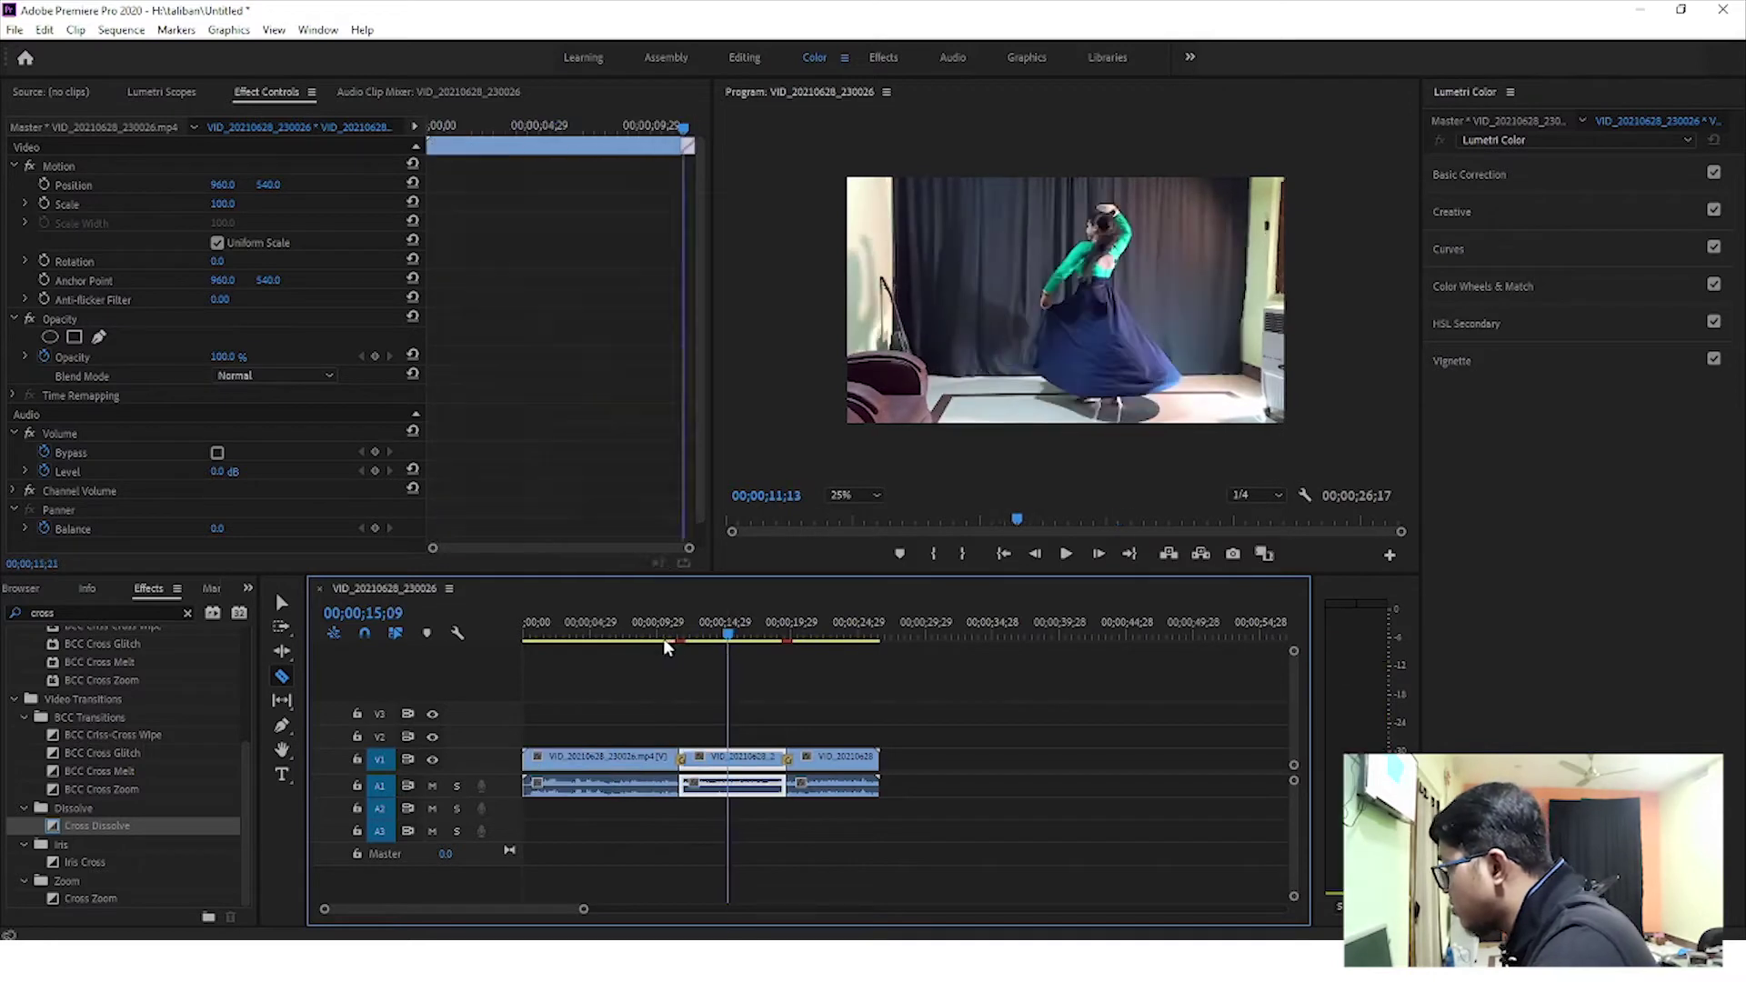
Rearrange the three dance pieces in a new order with the Selection tool
{"action": "left_click", "coordinate": [280, 602]}
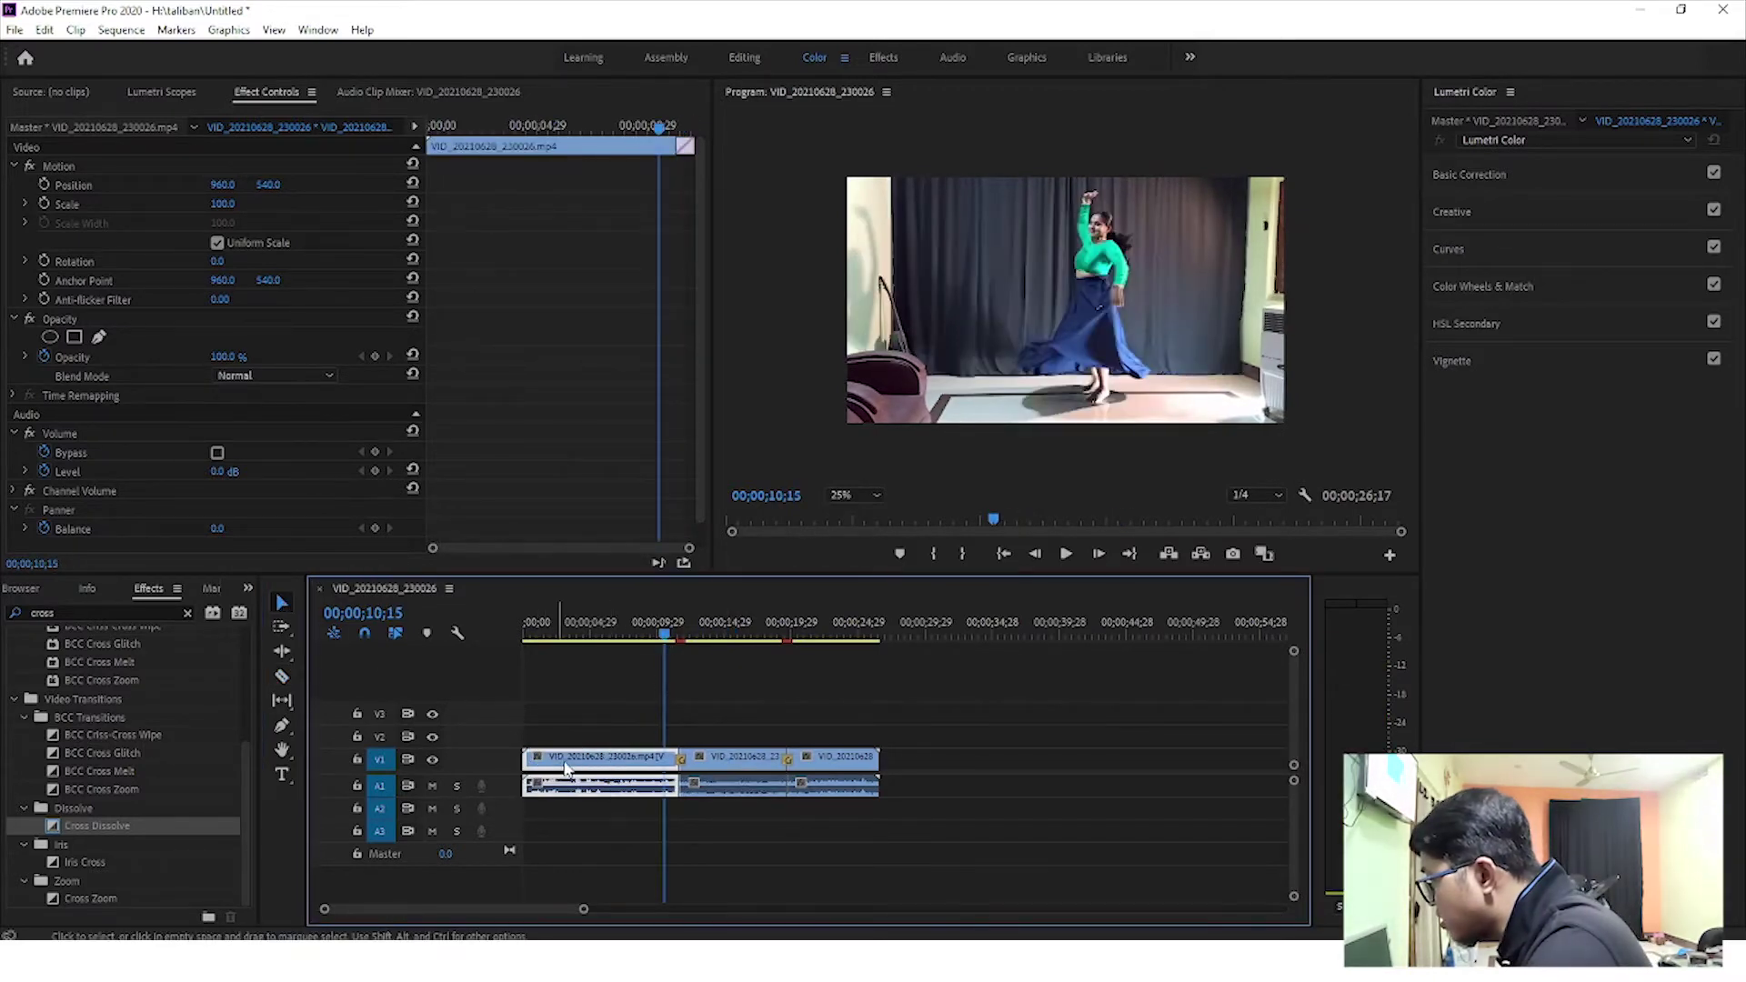
{"action": "left_click_drag", "start_coordinate": [565, 769], "coordinate": [1034, 760]}
{"action": "left_click_drag", "start_coordinate": [704, 774], "coordinate": [547, 775]}
{"action": "left_click_drag", "start_coordinate": [831, 773], "coordinate": [680, 773]}
{"action": "left_click_drag", "start_coordinate": [971, 768], "coordinate": [741, 771]}
Add a 00;00;00;24 Cross Dissolve on the new cut, accepting the repeated-frames warning
{"action": "left_click_drag", "start_coordinate": [100, 828], "coordinate": [724, 766]}
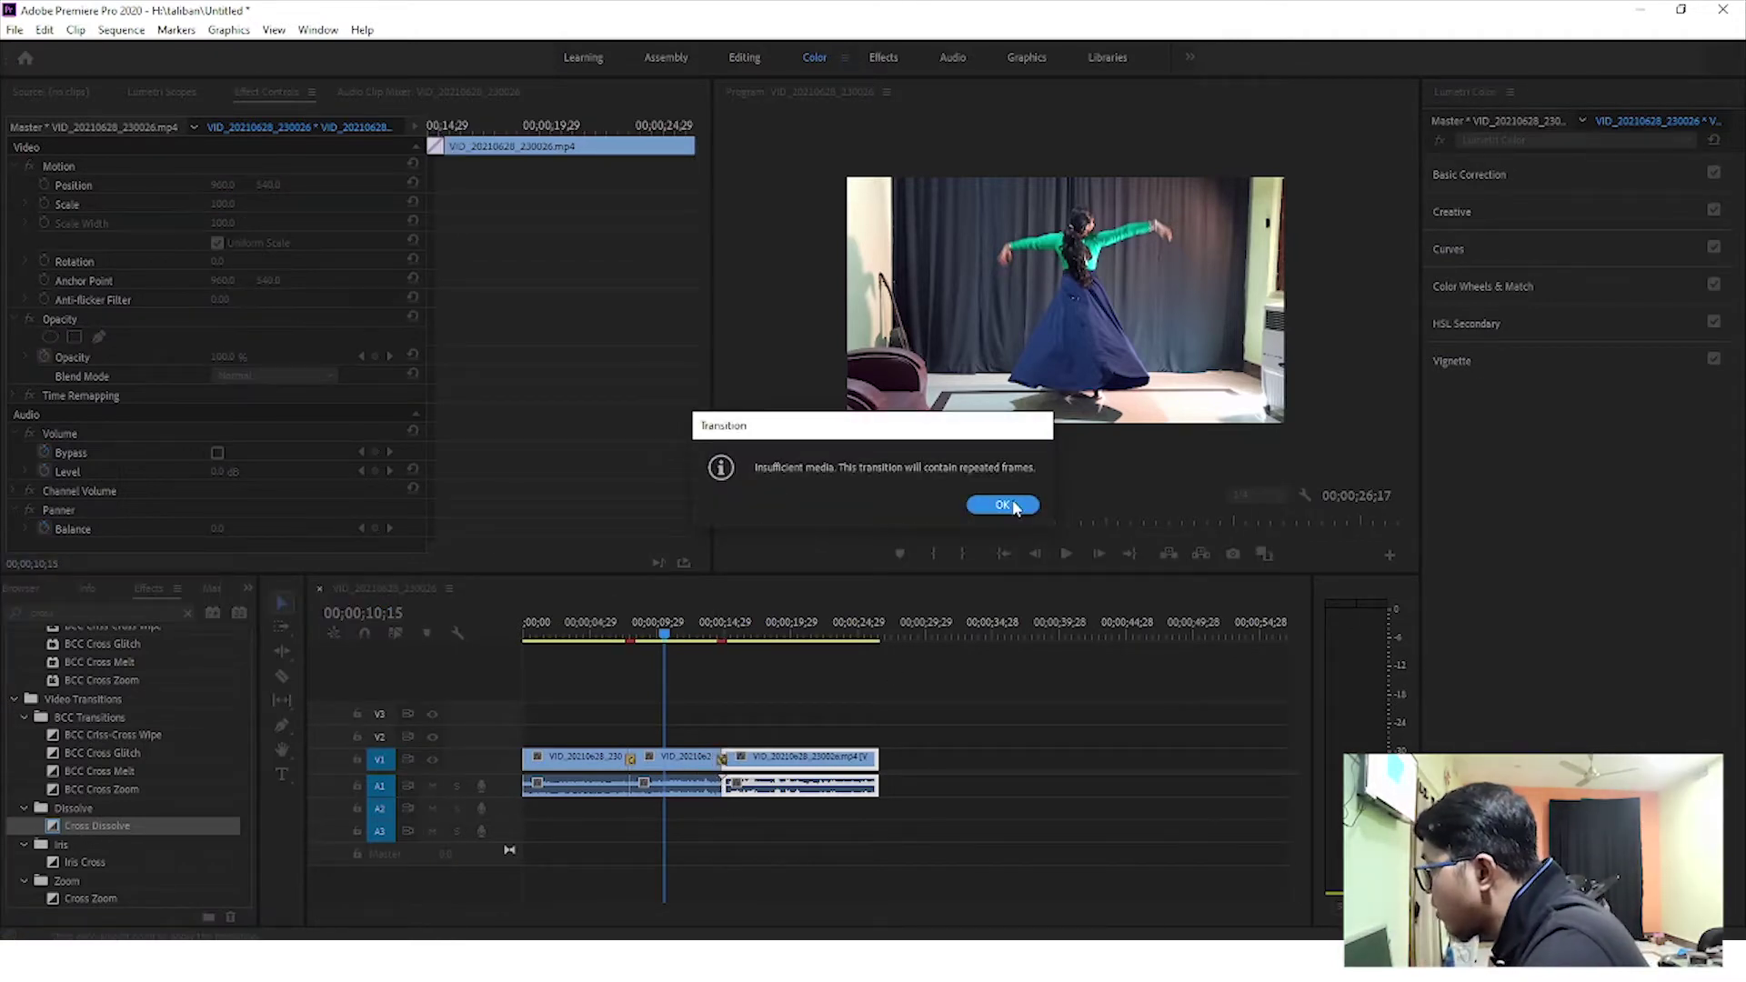
{"action": "left_click", "coordinate": [1002, 505]}
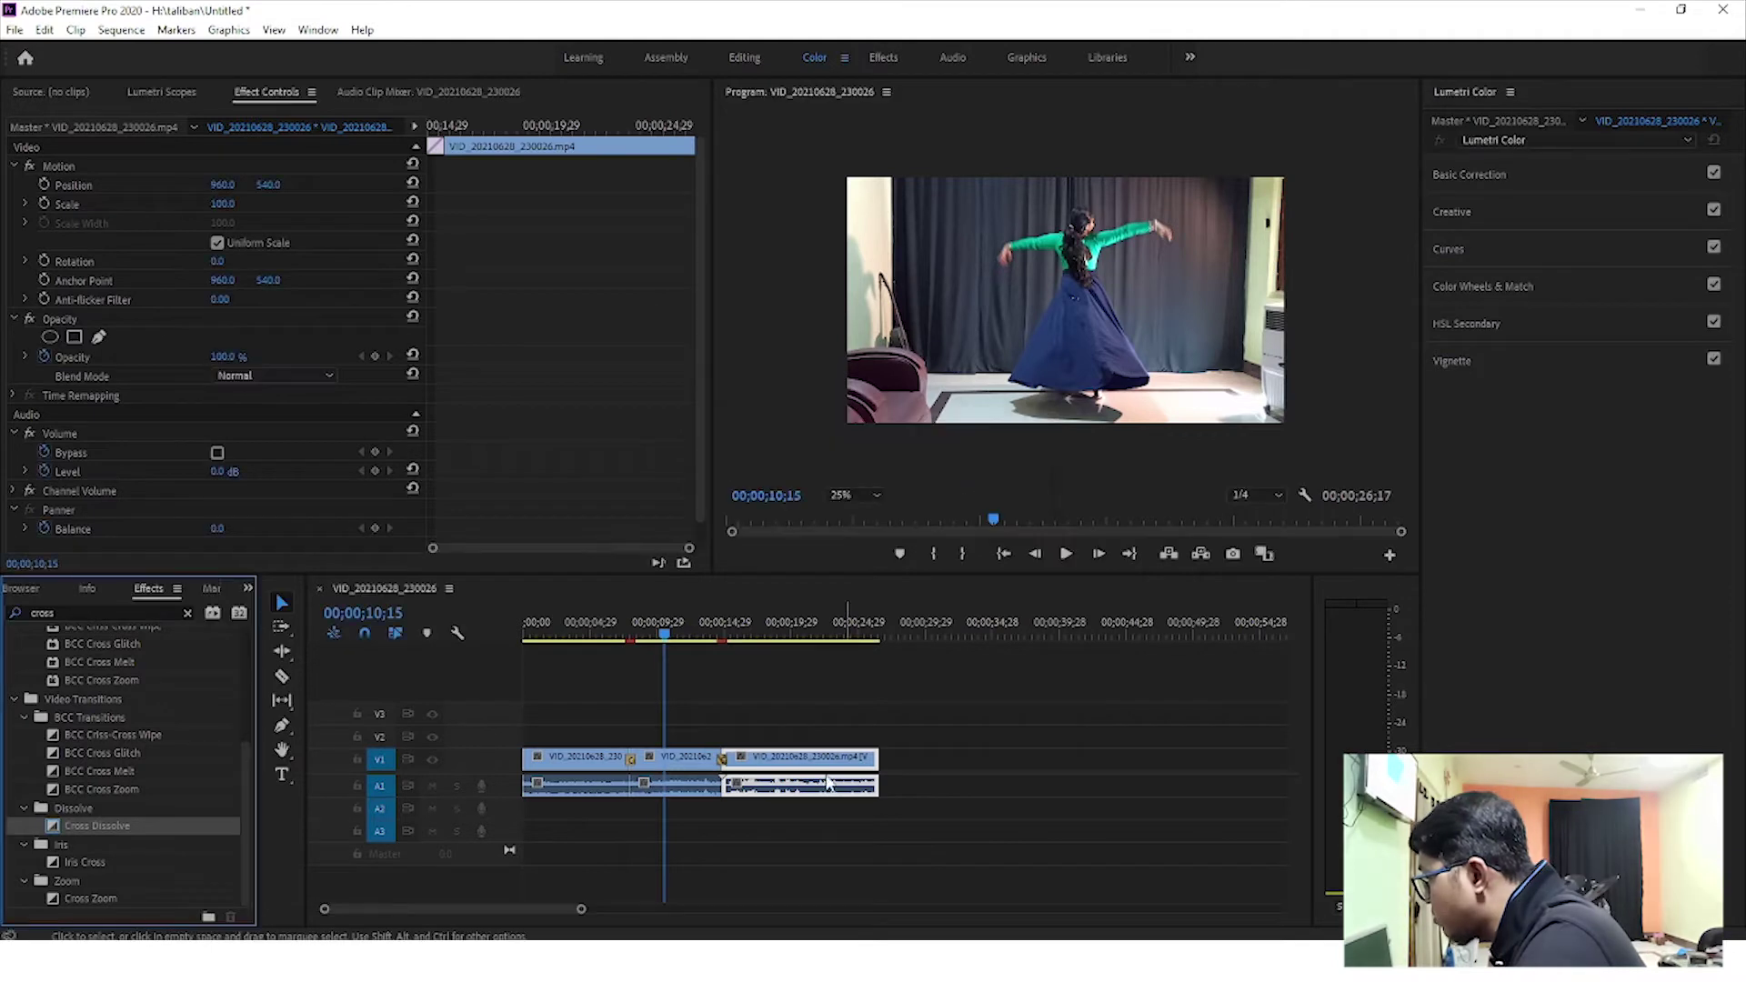
{"action": "left_click", "coordinate": [723, 766]}
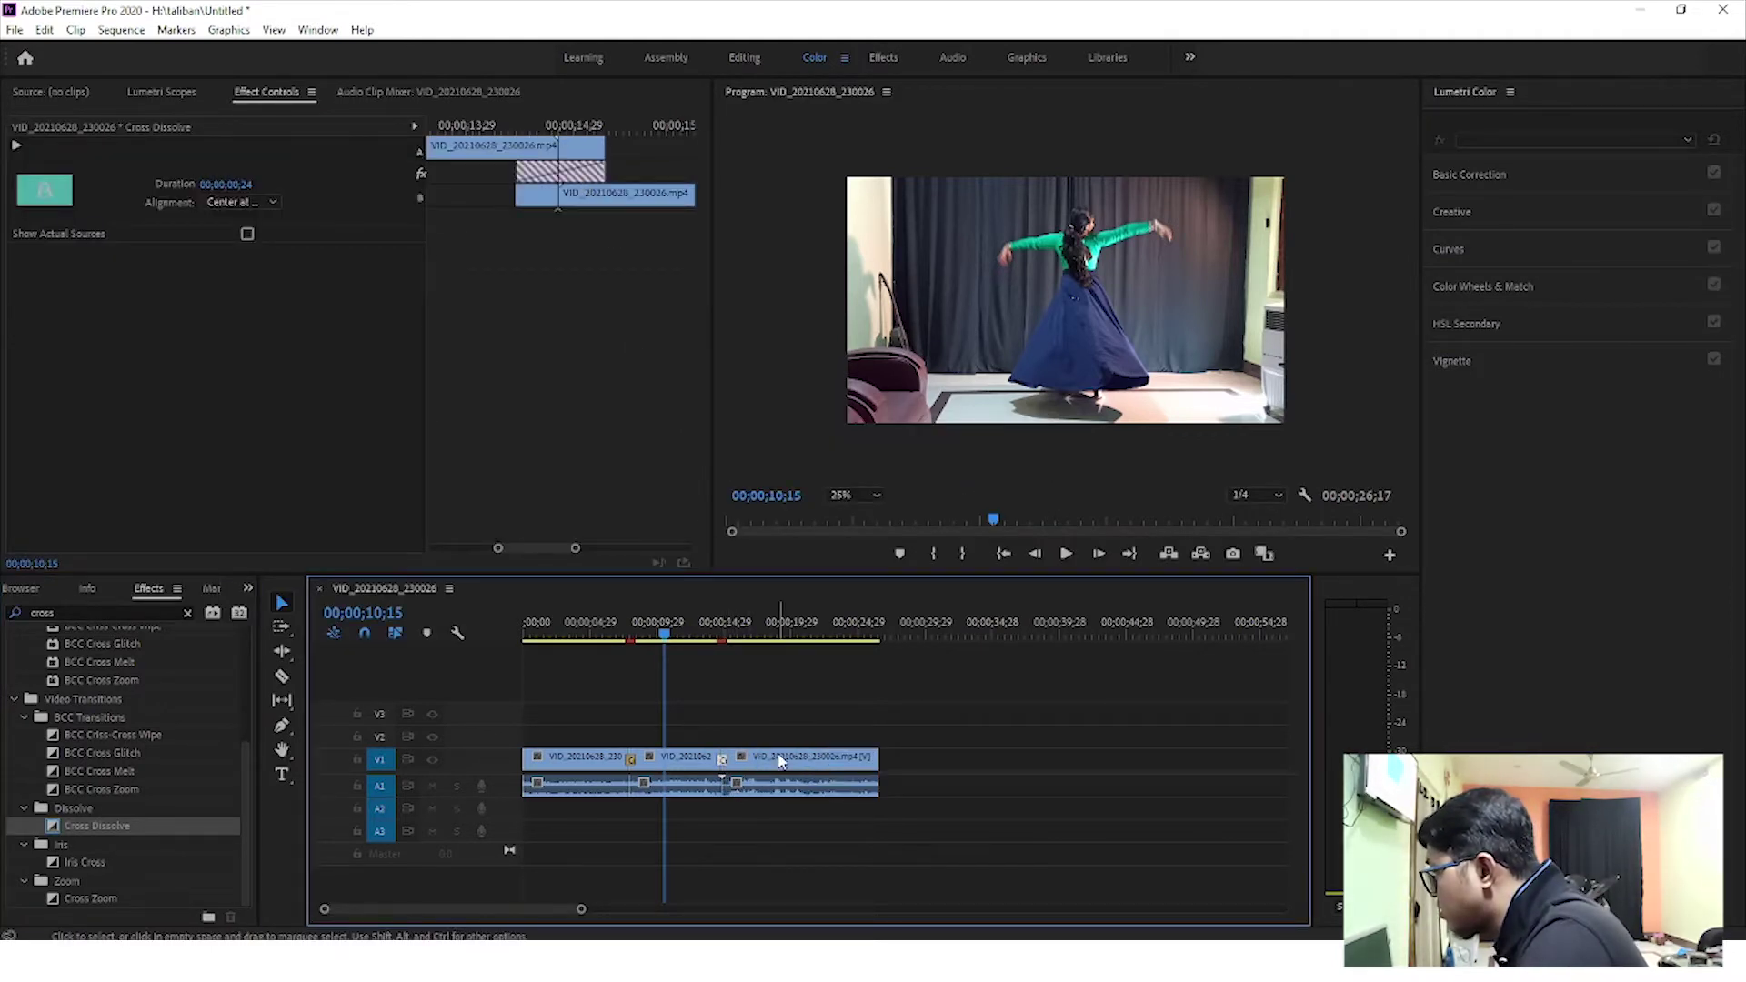
Delete the gap before the last piece so the clips touch
{"action": "left_click_drag", "start_coordinate": [779, 760], "coordinate": [841, 771]}
{"action": "left_click", "coordinate": [759, 764]}
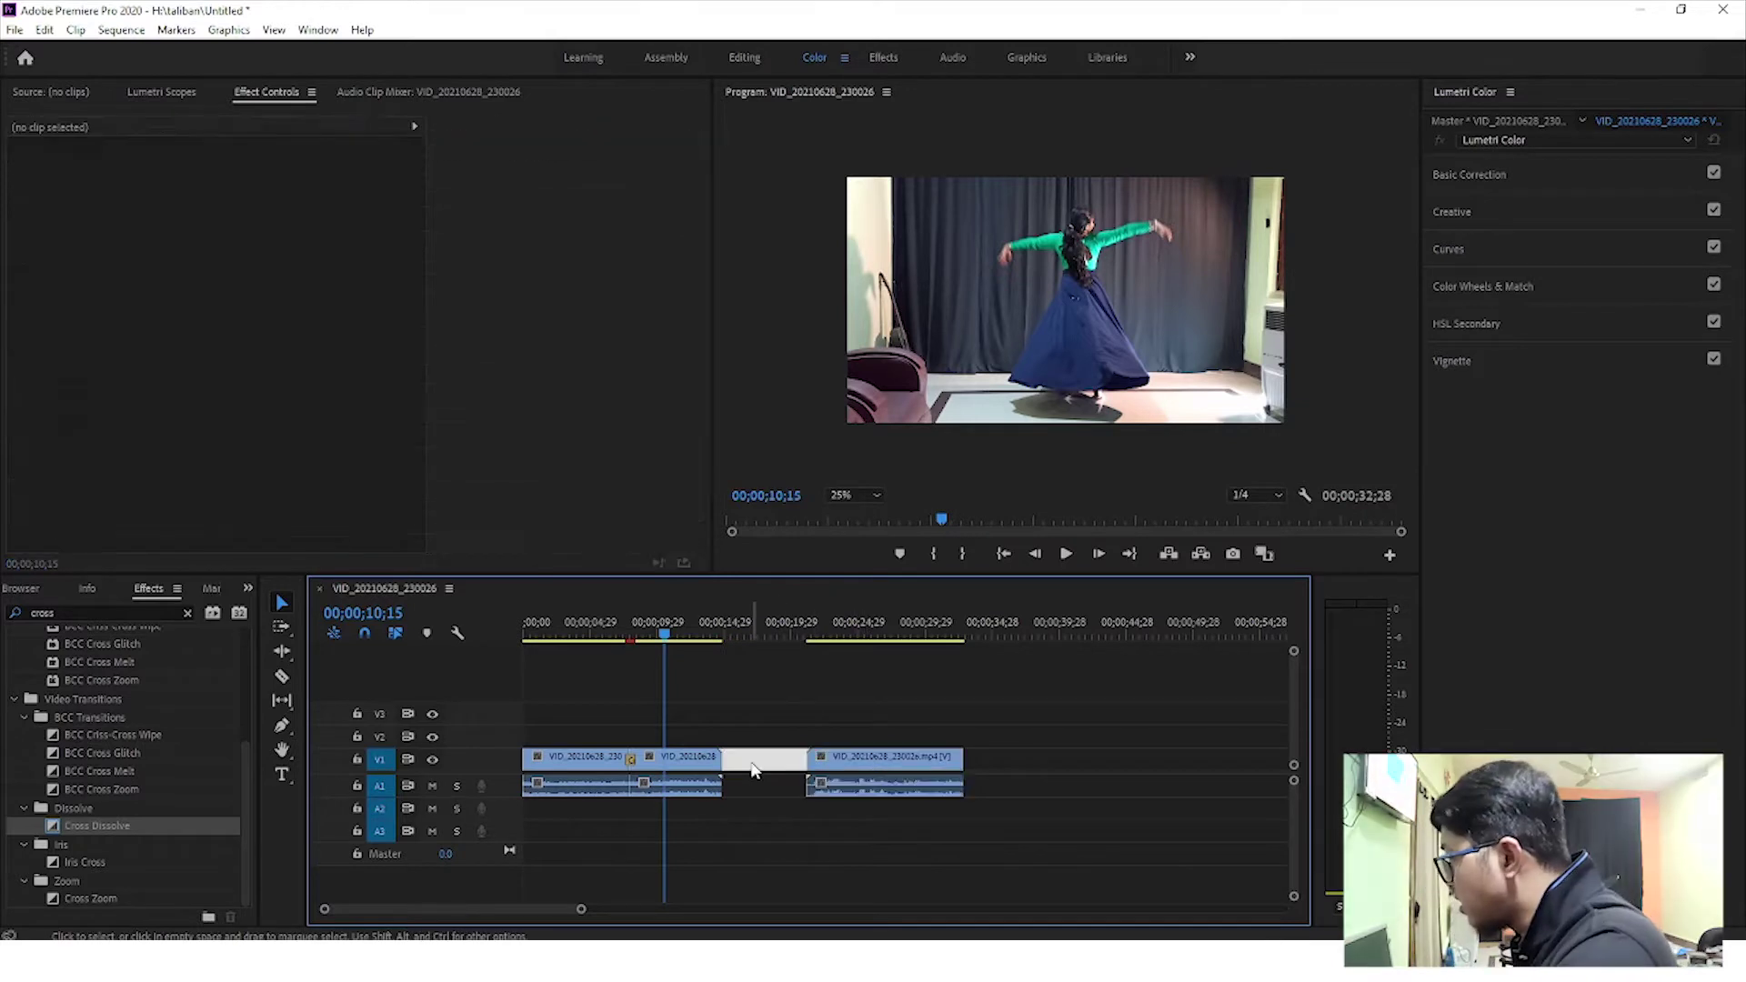
{"action": "key", "text": "Delete"}
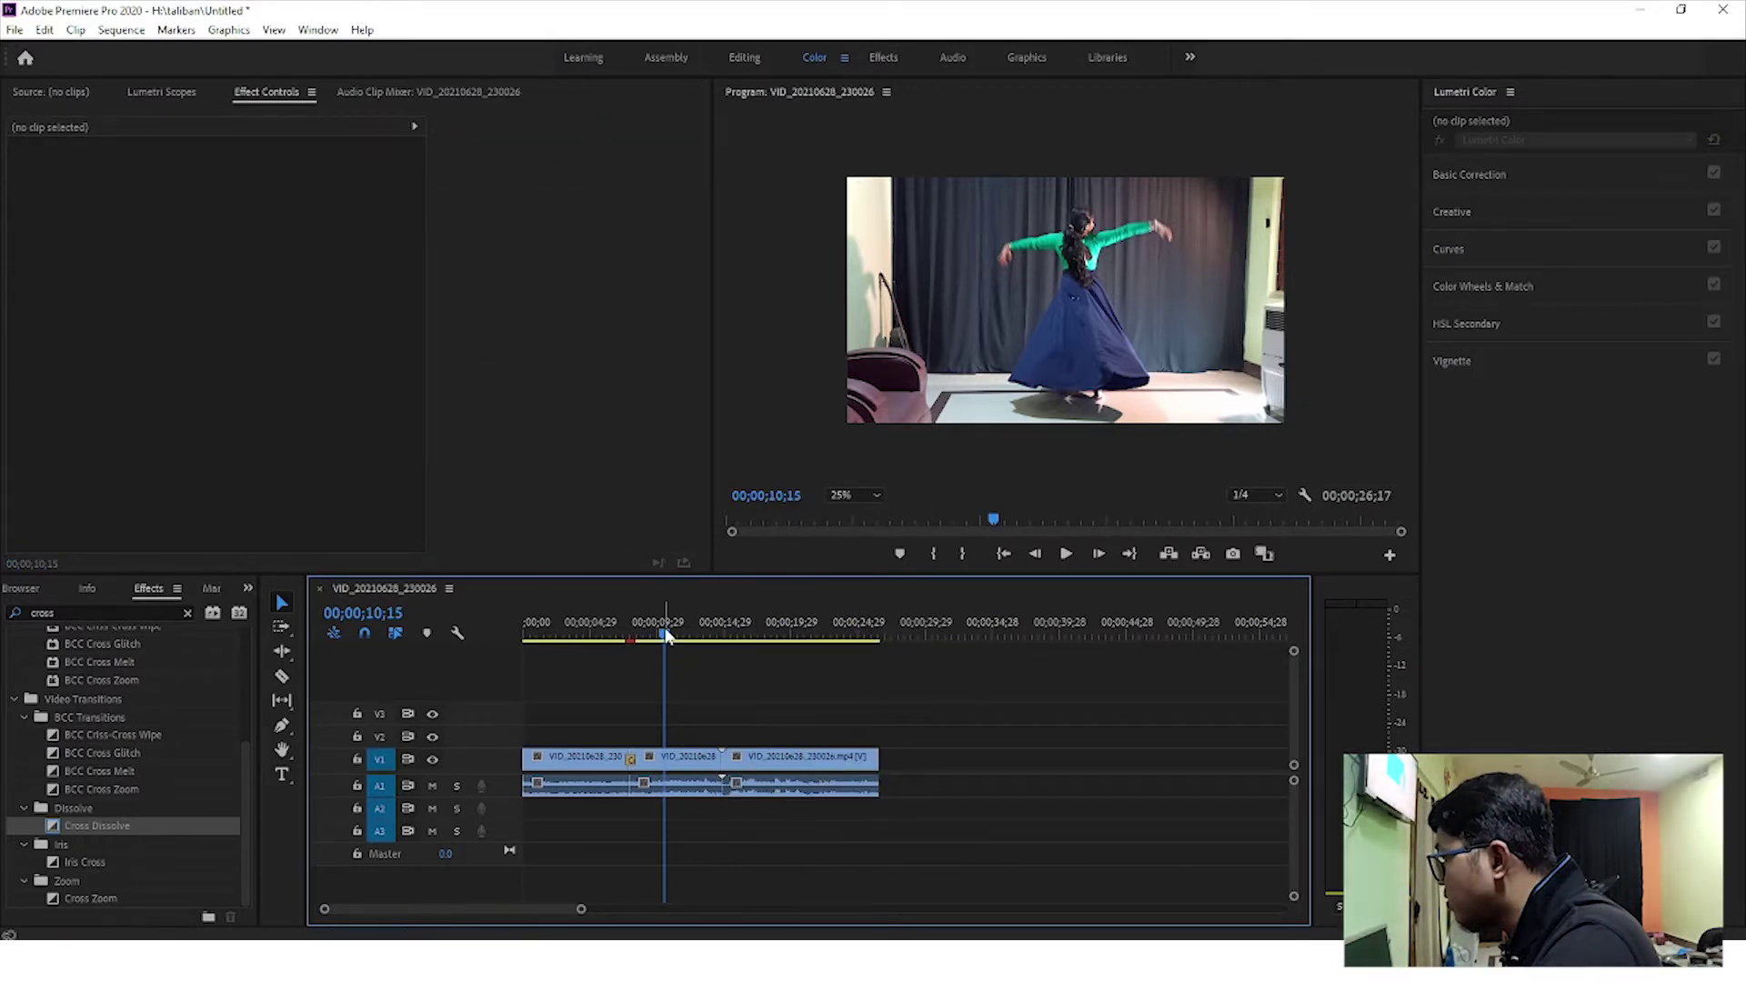
Preview from 00;00;07;21, then move the middle dance piece up onto track V2
{"action": "left_click_drag", "start_coordinate": [648, 626], "coordinate": [614, 625]}
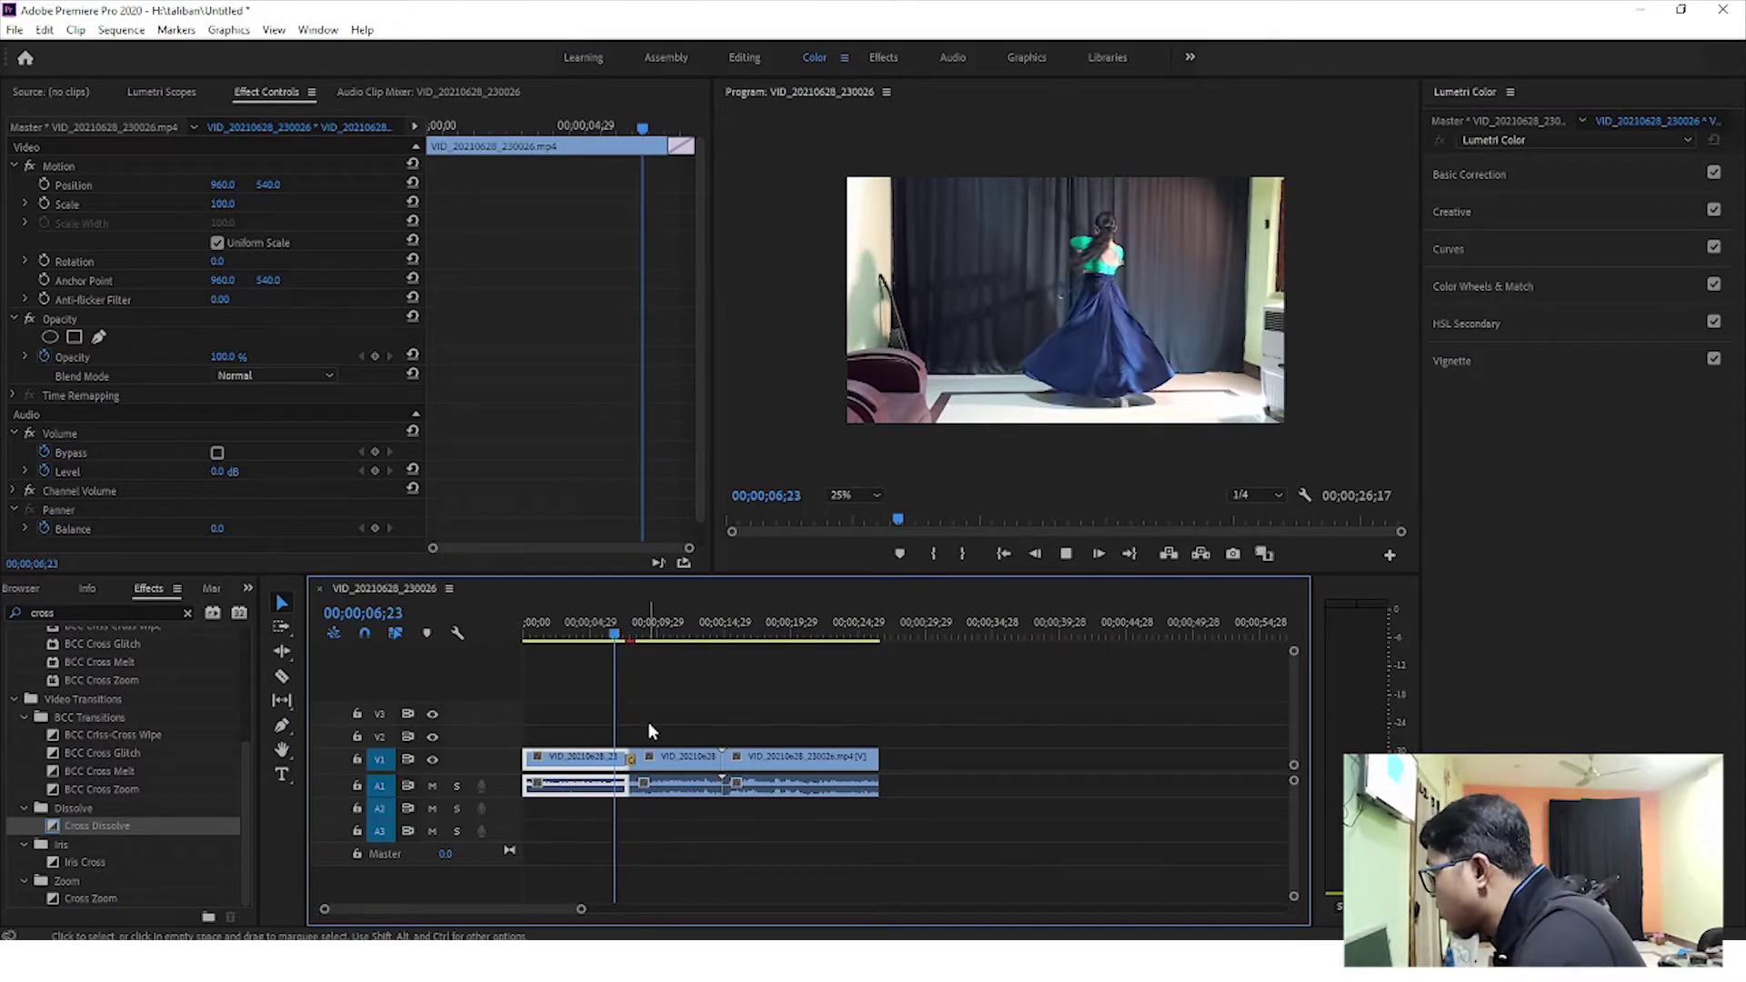
{"action": "key", "text": "space"}
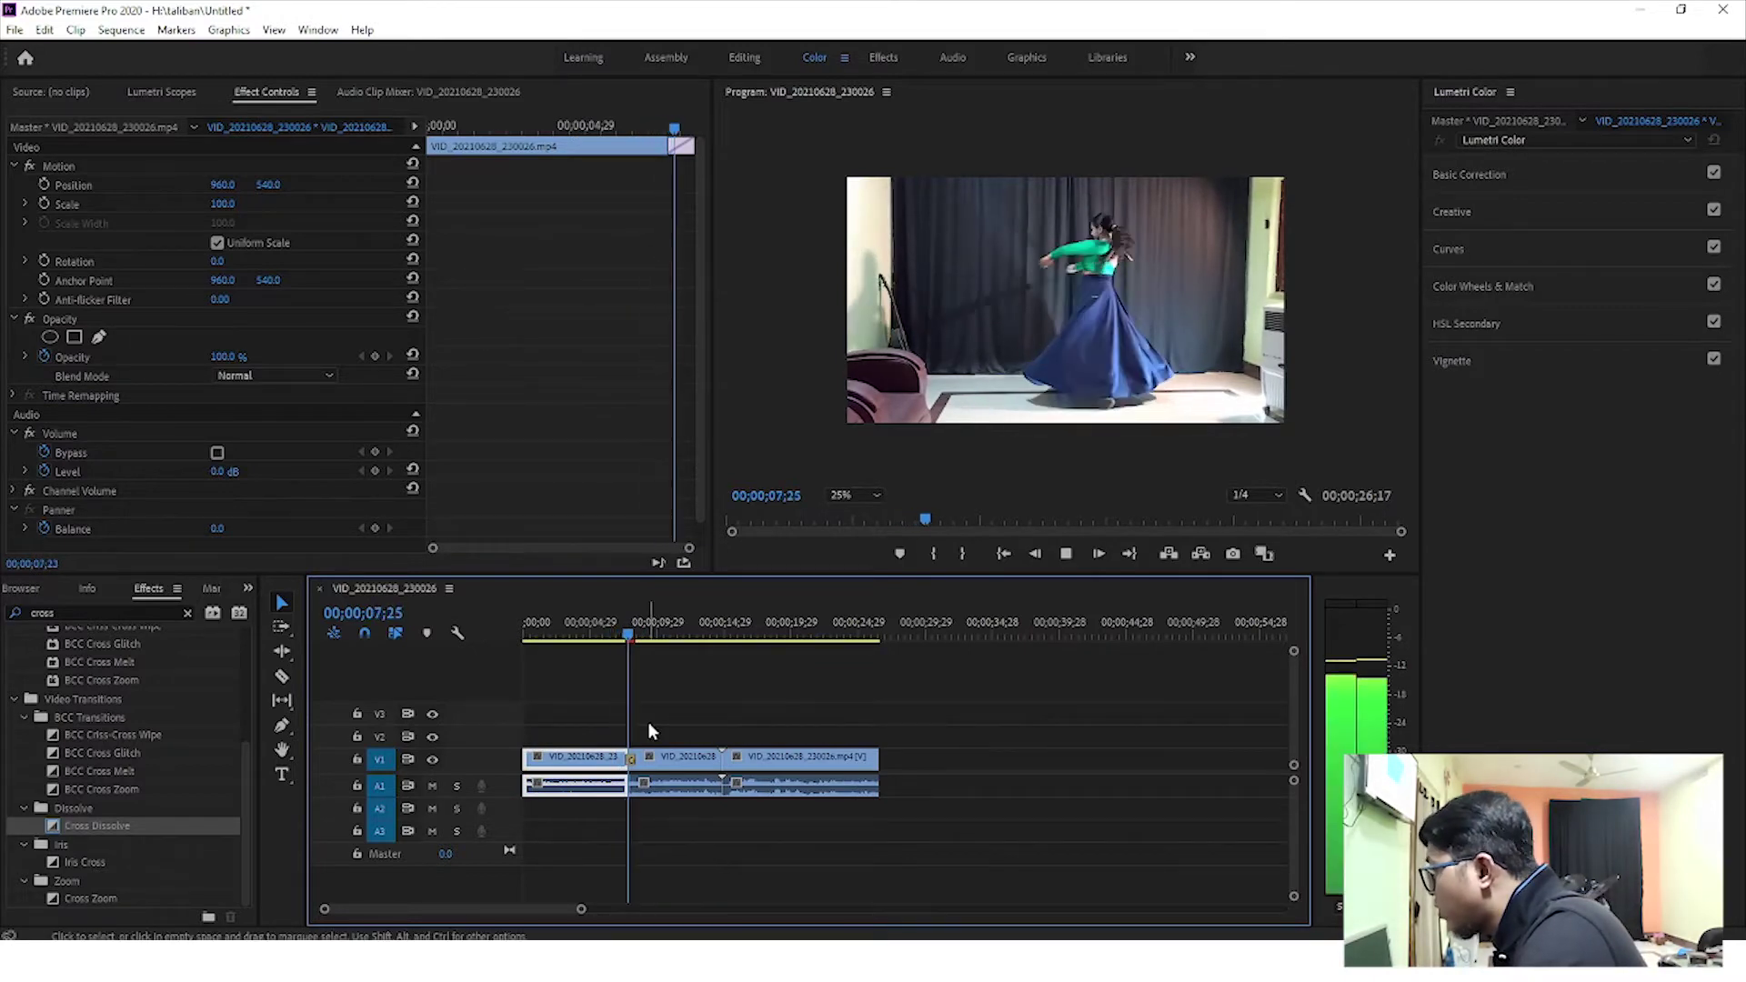
{"action": "left_click", "coordinate": [669, 762]}
{"action": "mouse_move", "coordinate": [668, 762]}
{"action": "left_mouse_down"}
{"action": "mouse_move", "coordinate": [670, 720]}
{"action": "mouse_move", "coordinate": [664, 736]}
{"action": "left_mouse_up"}
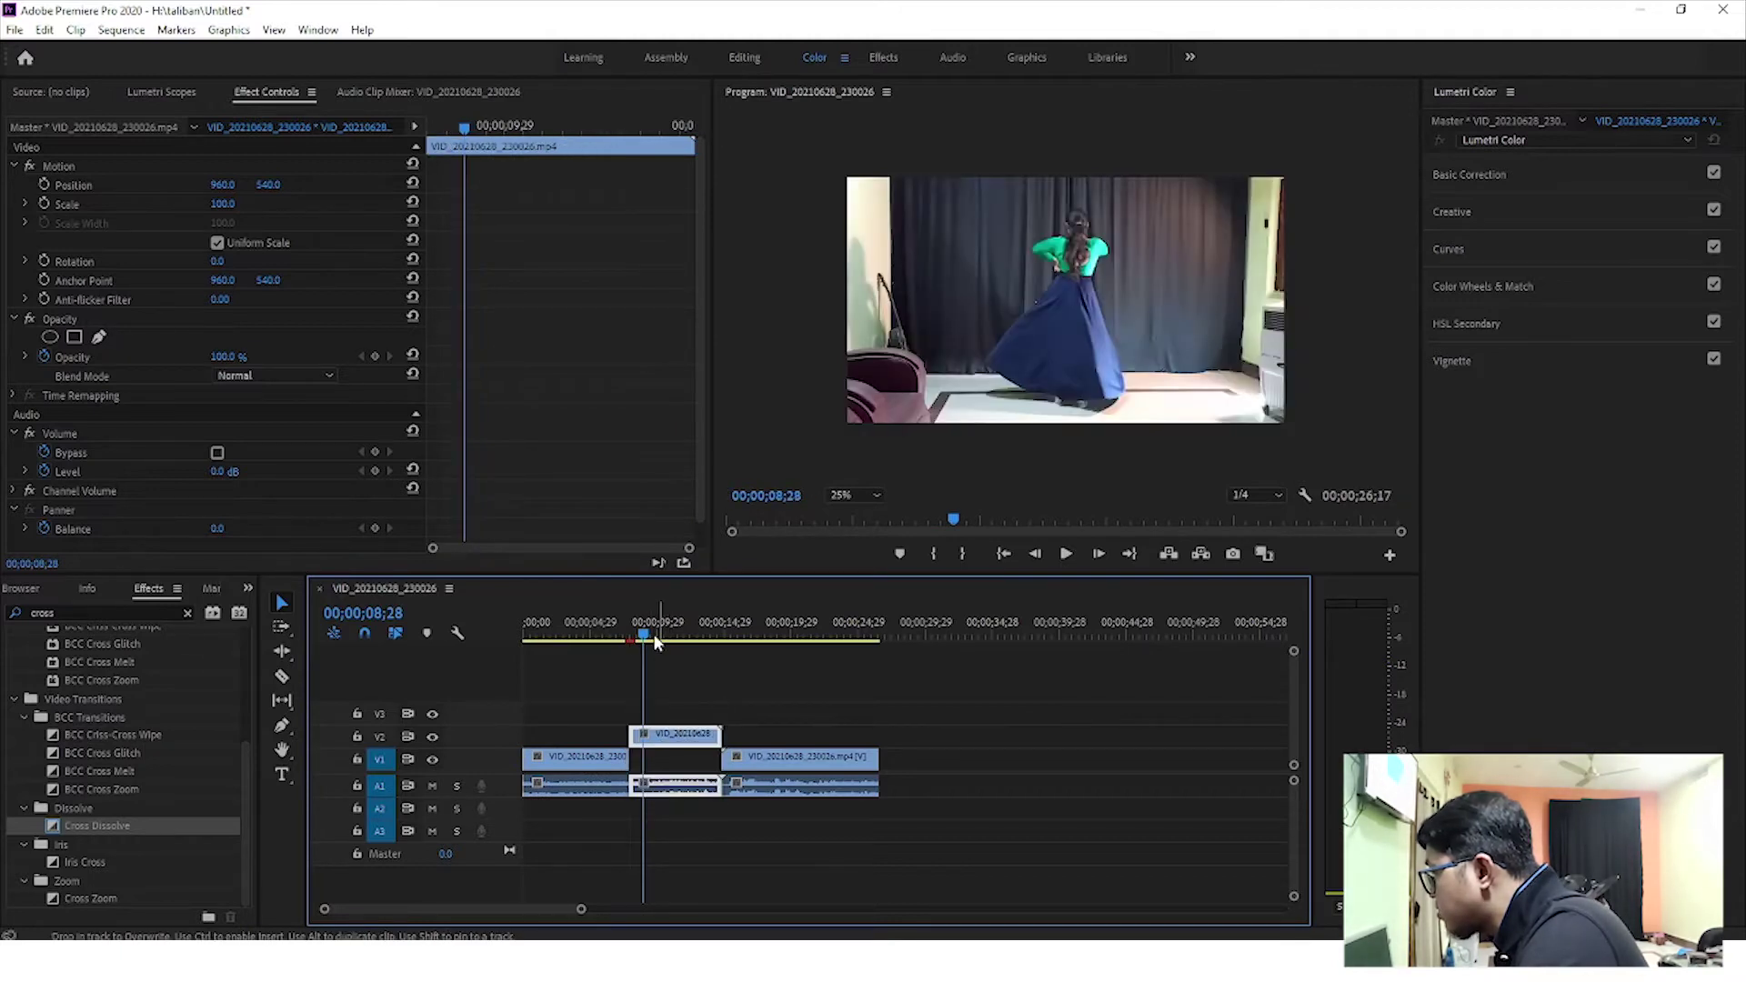
{"action": "left_click_drag", "start_coordinate": [643, 633], "coordinate": [623, 639]}
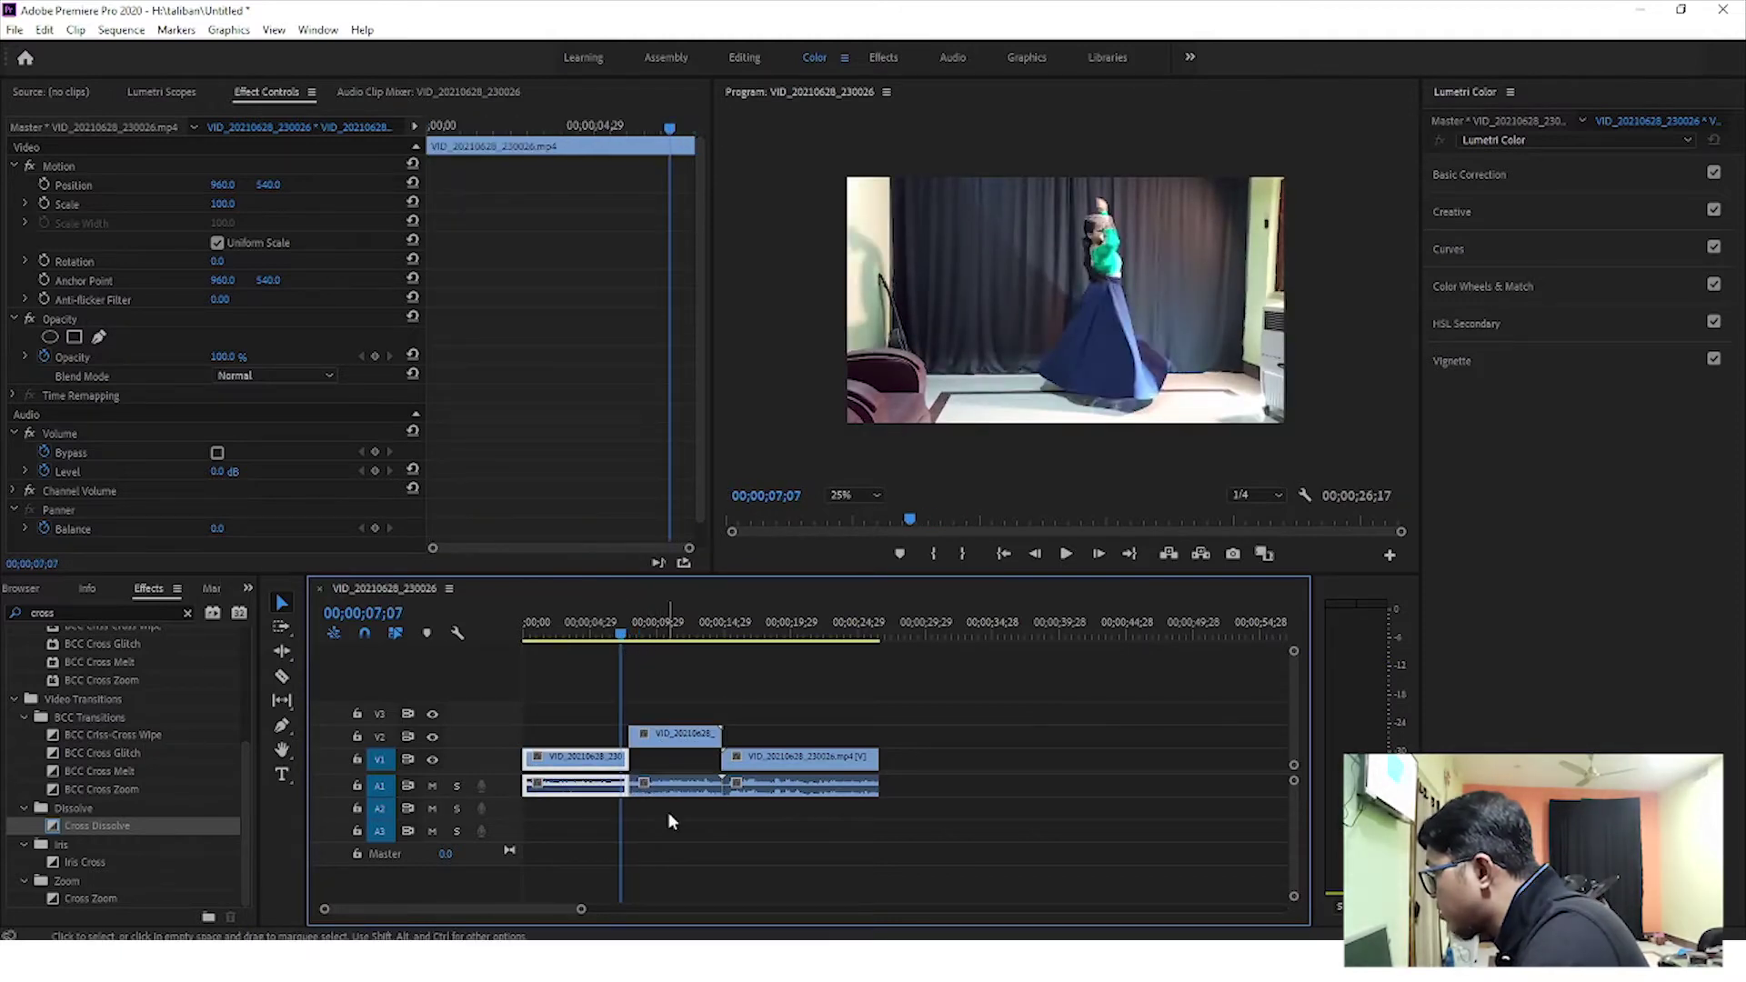
{"action": "left_click_drag", "start_coordinate": [682, 748], "coordinate": [681, 747]}
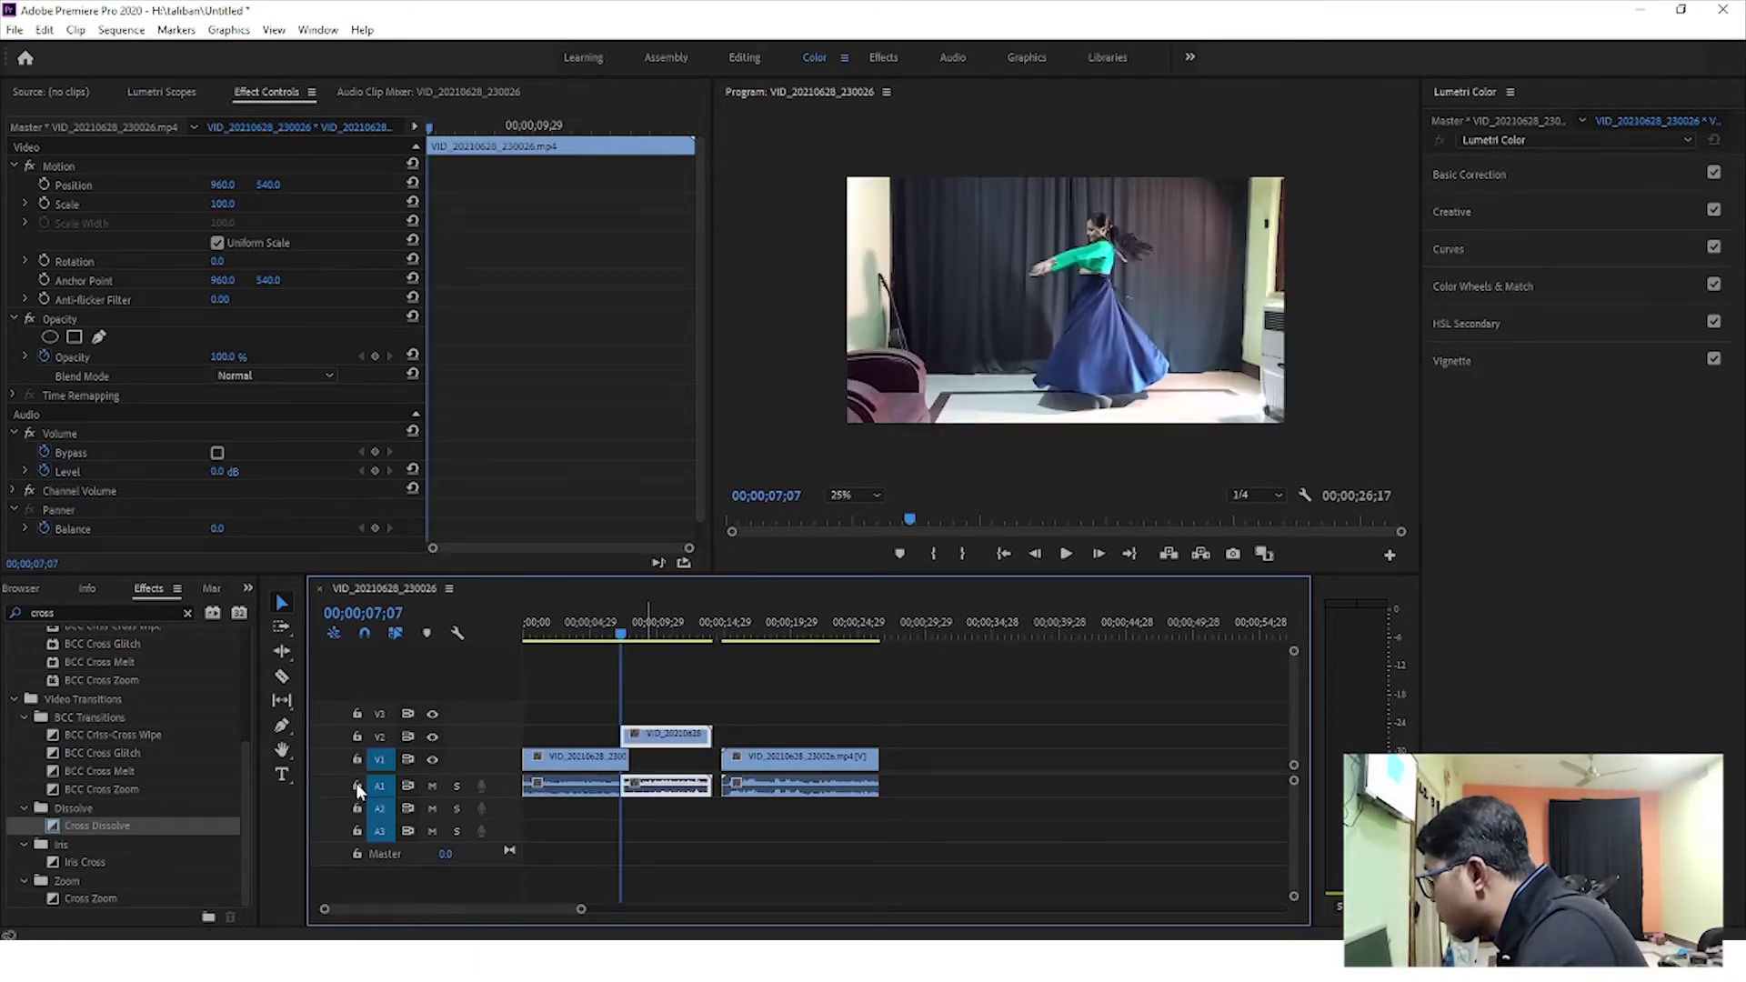
Add Cross Dissolves at the first clip's end and the V2 clip's start, and preview them
{"action": "left_click_drag", "start_coordinate": [62, 834], "coordinate": [624, 758]}
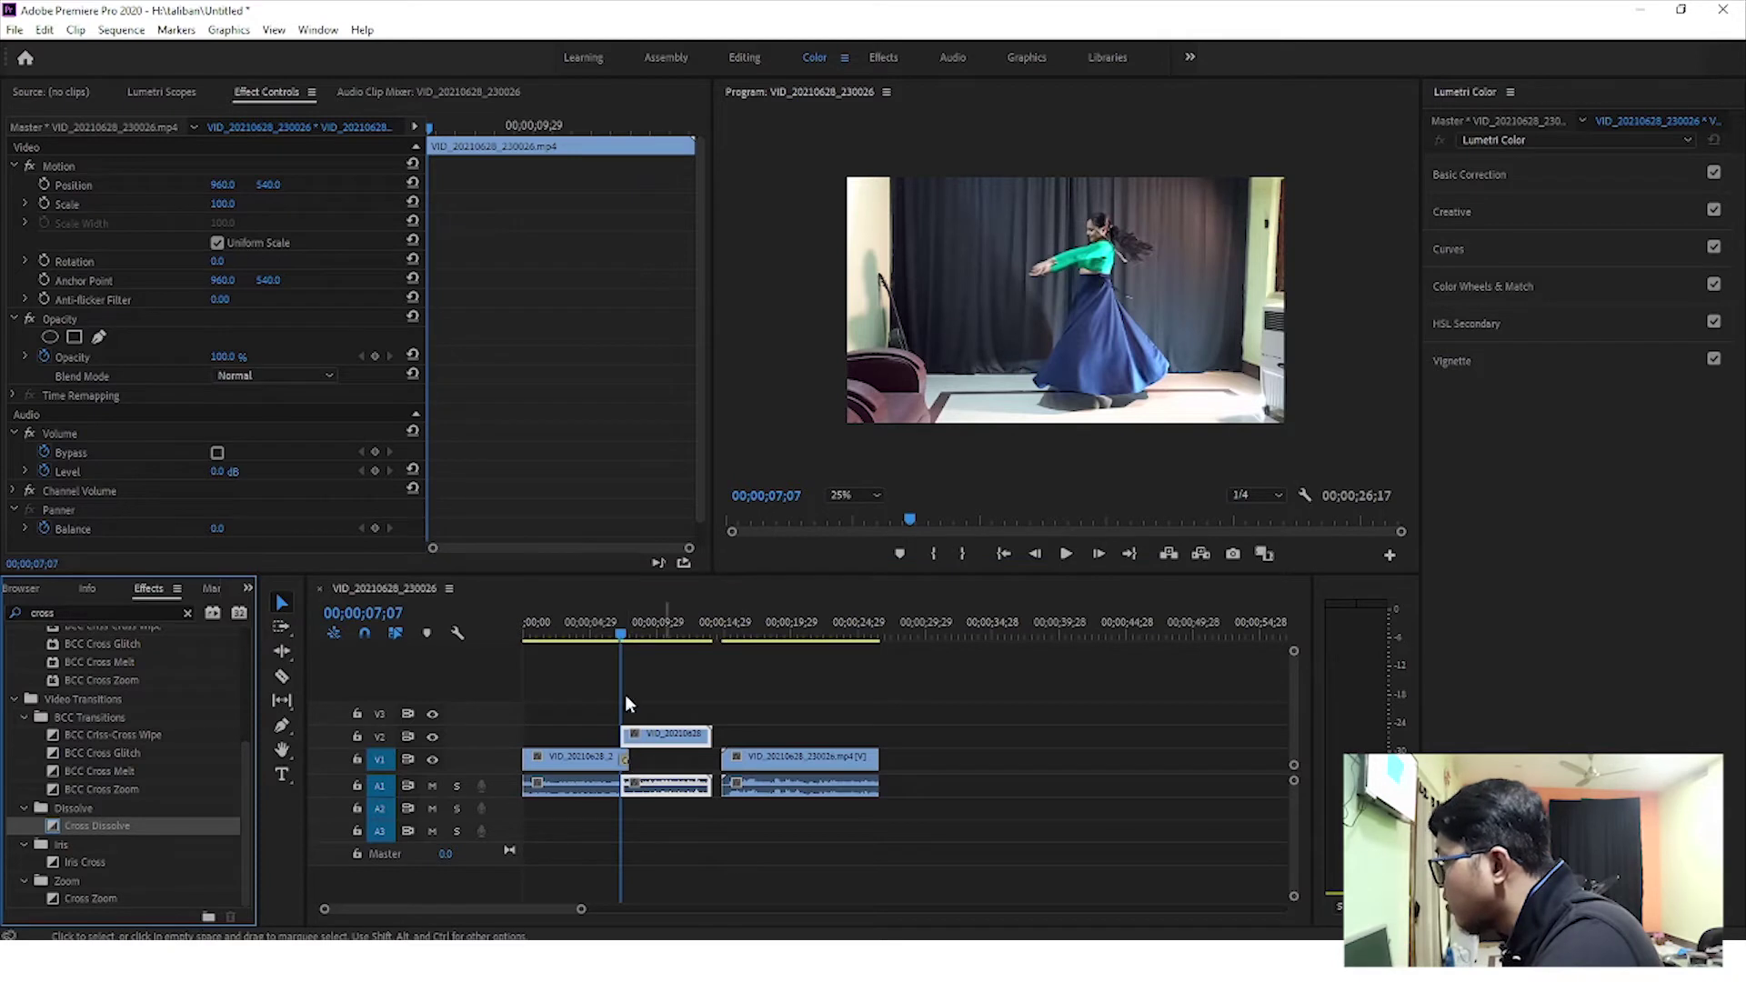
{"action": "left_click", "coordinate": [611, 627]}
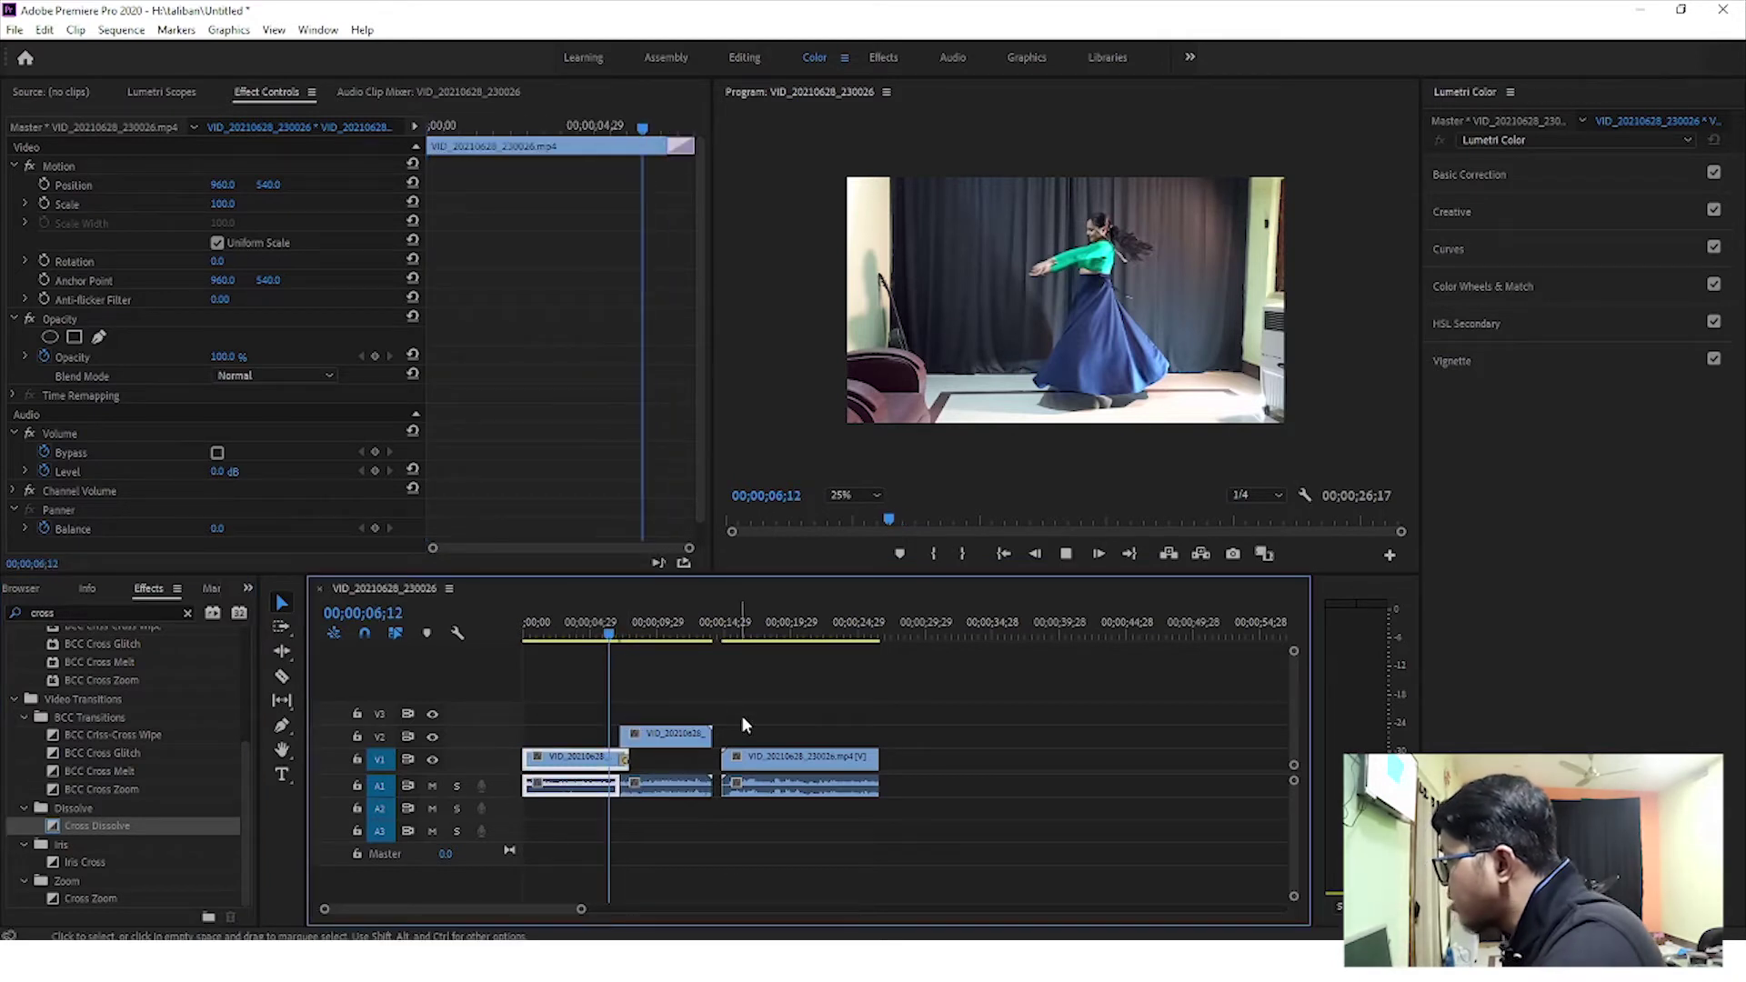
{"action": "key", "text": "space"}
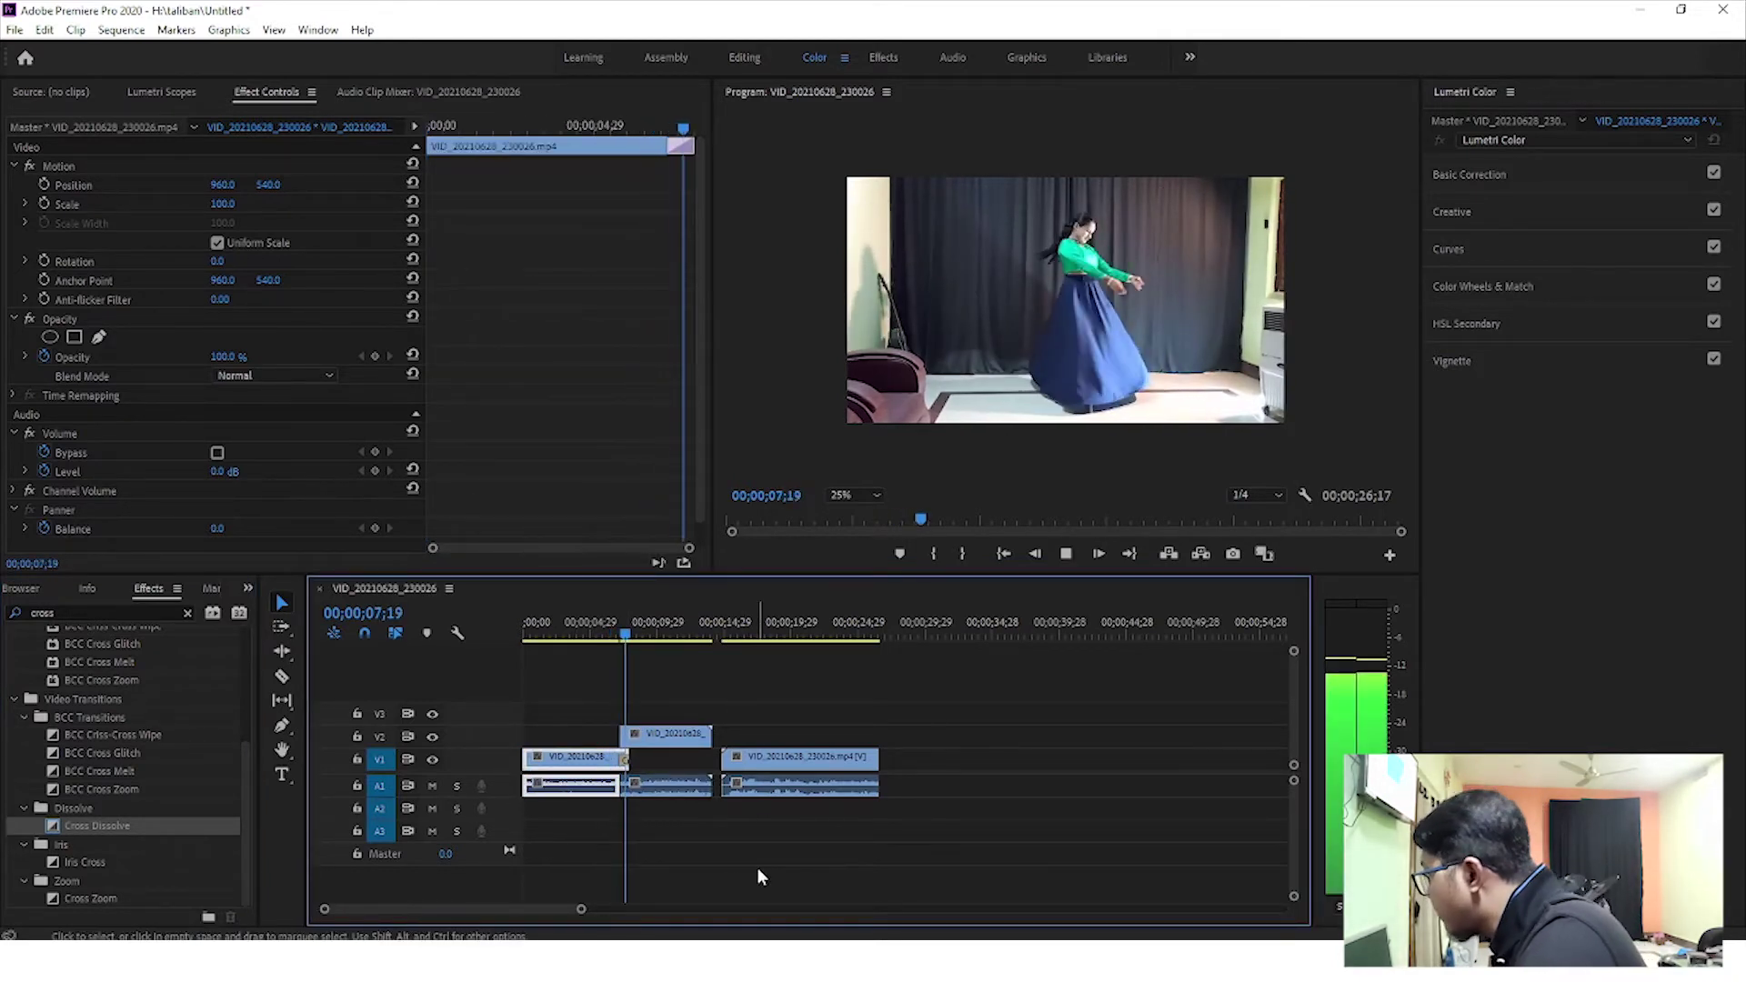
{"action": "key", "text": "space"}
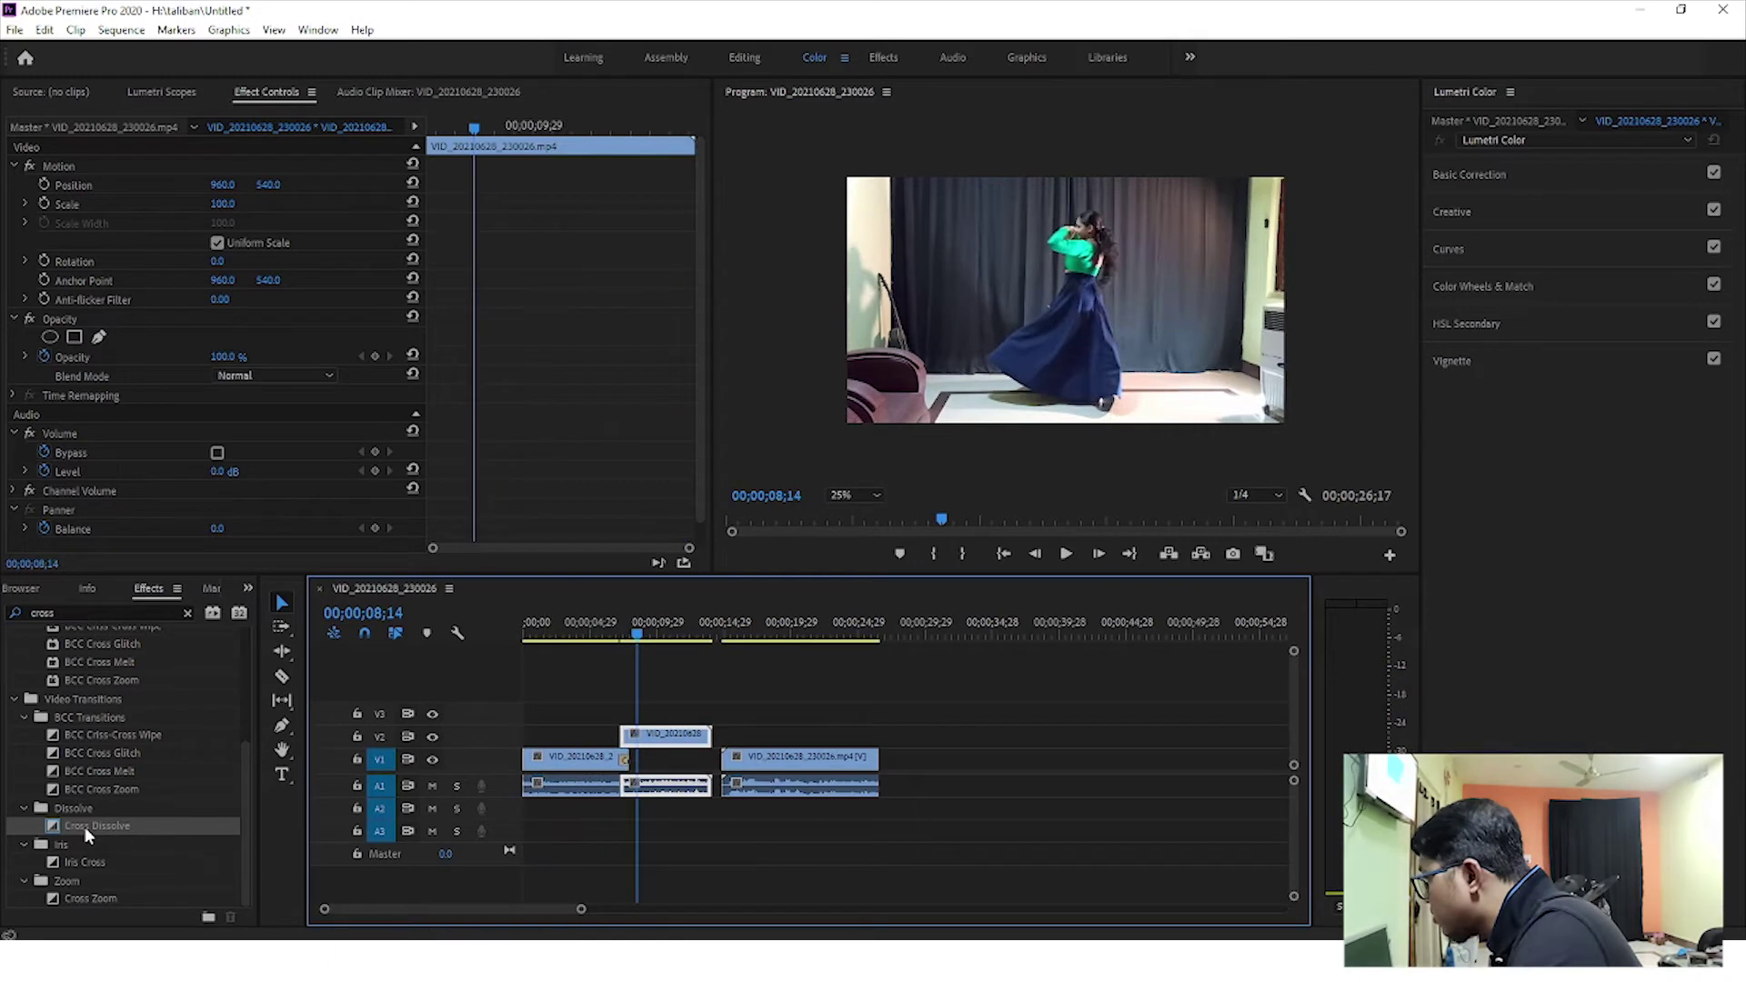
{"action": "left_click_drag", "start_coordinate": [85, 827], "coordinate": [661, 735]}
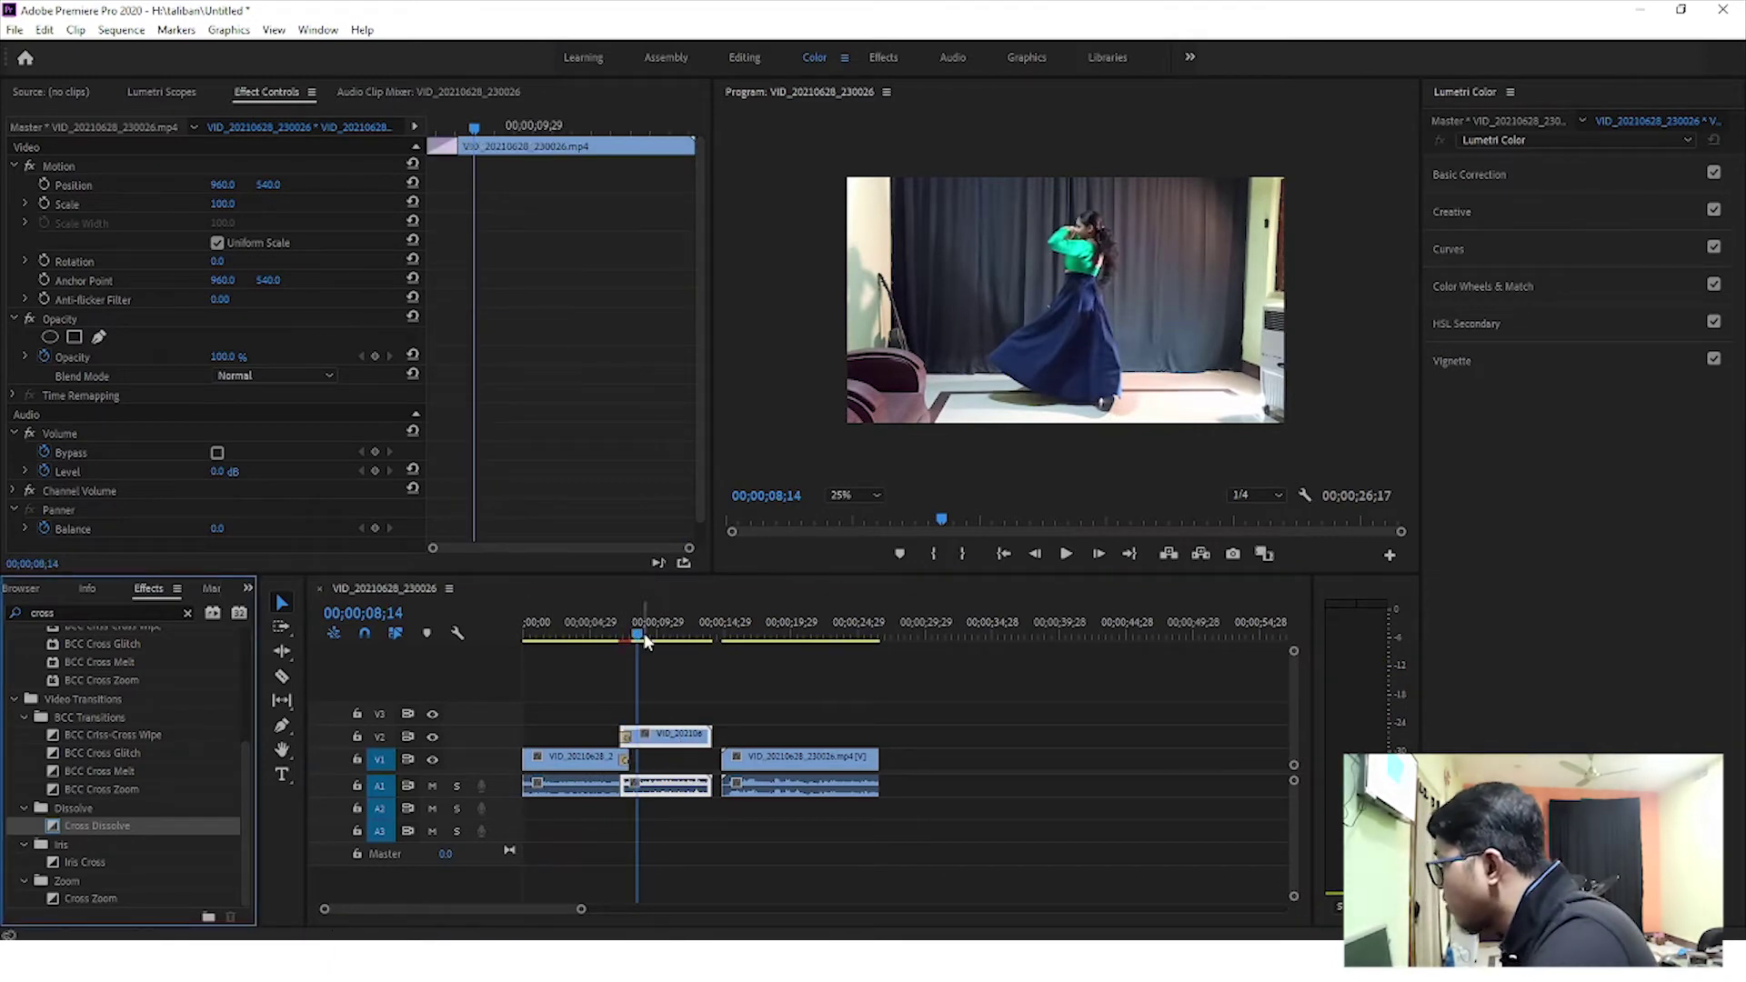
{"action": "key", "text": "shift+space"}
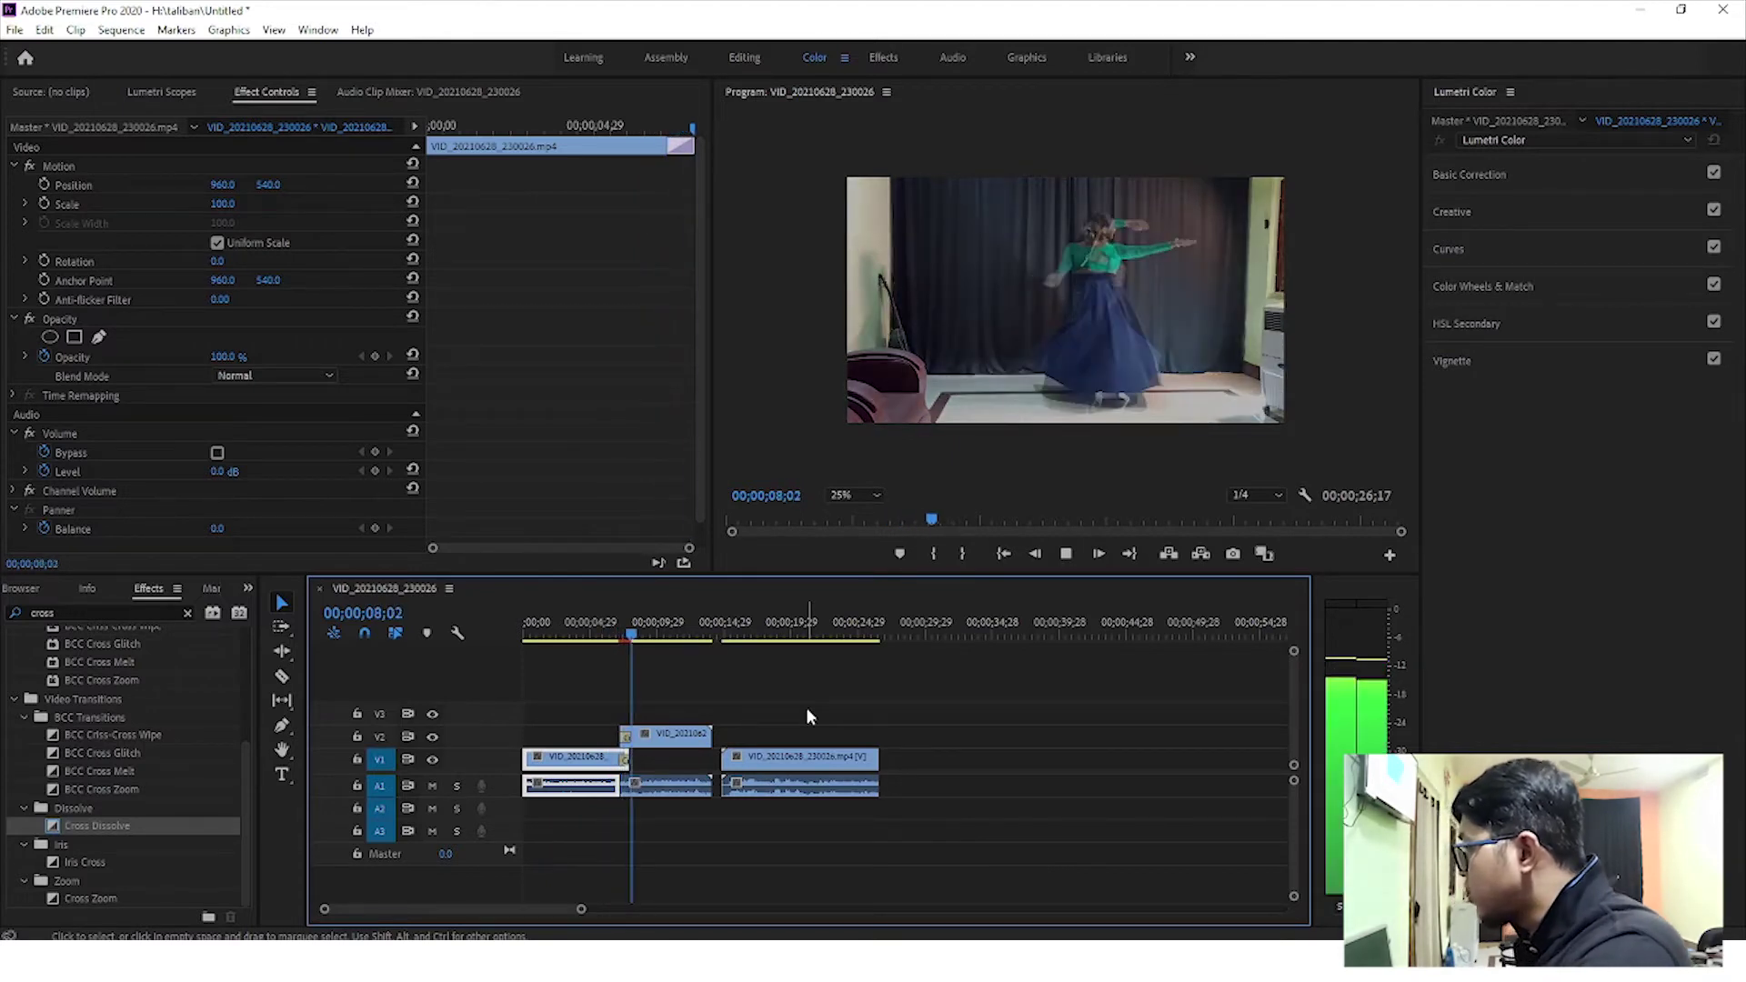
Delete the right-hand clip from tracks V1 and A1
{"action": "left_click", "coordinate": [673, 733]}
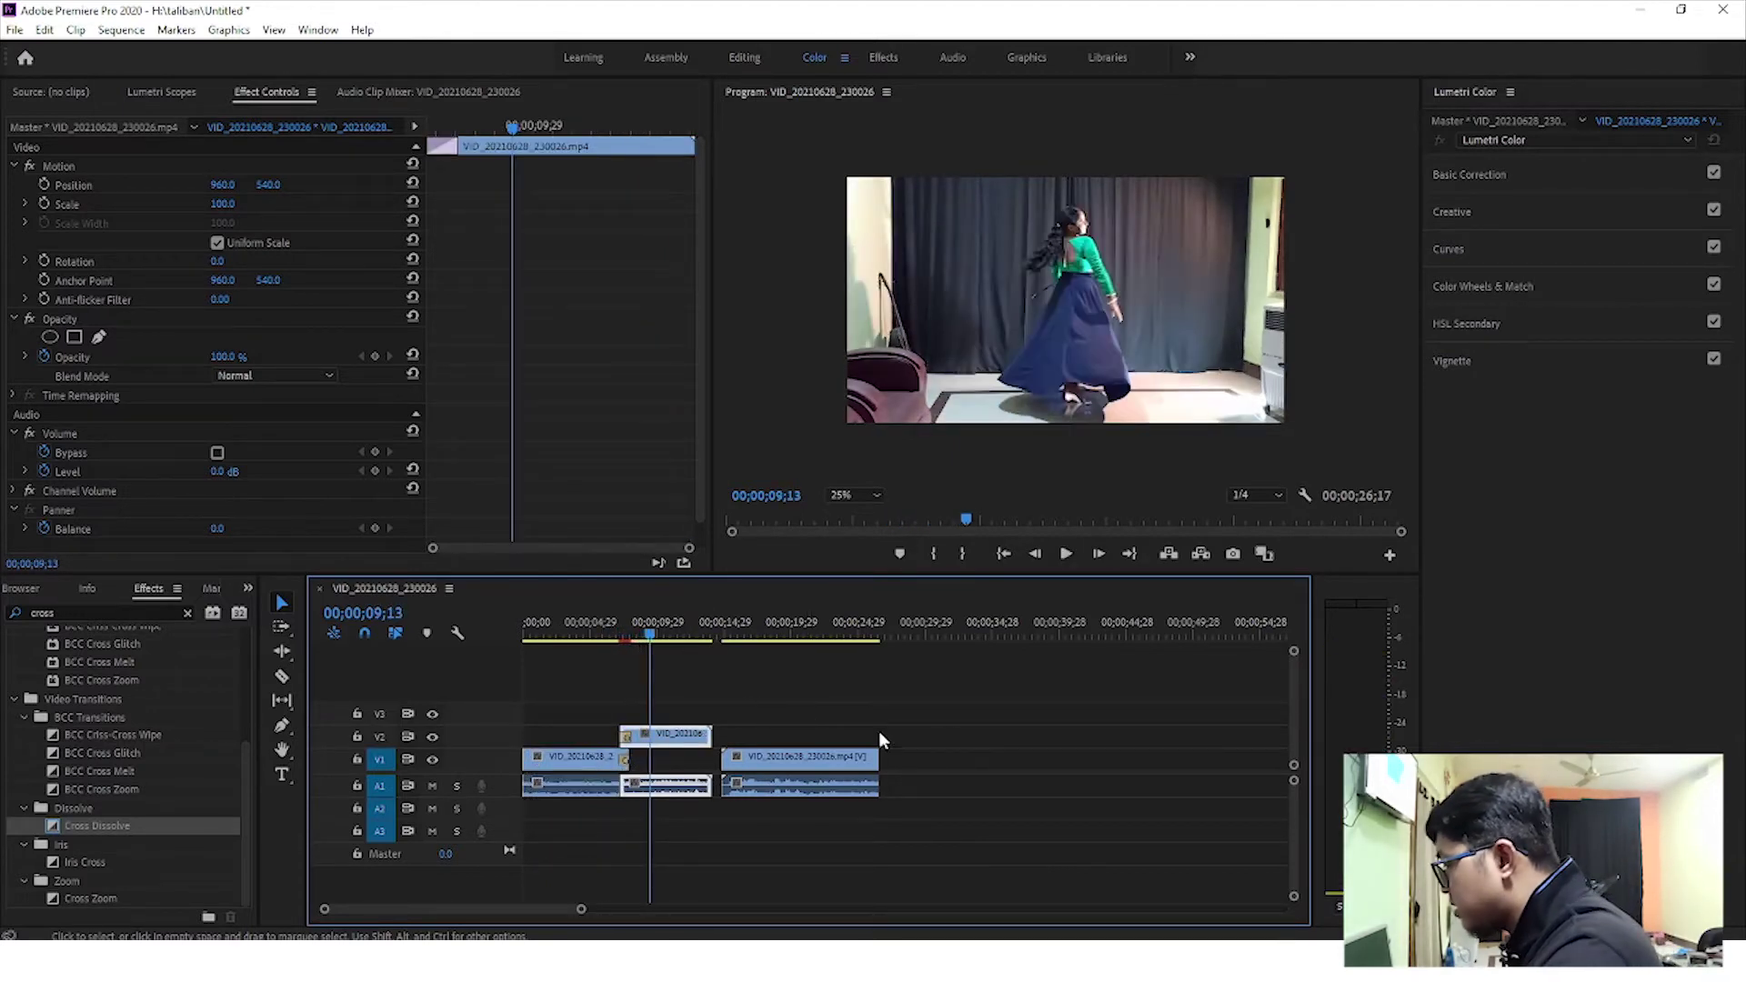
{"action": "left_click_drag", "start_coordinate": [958, 718], "coordinate": [810, 855]}
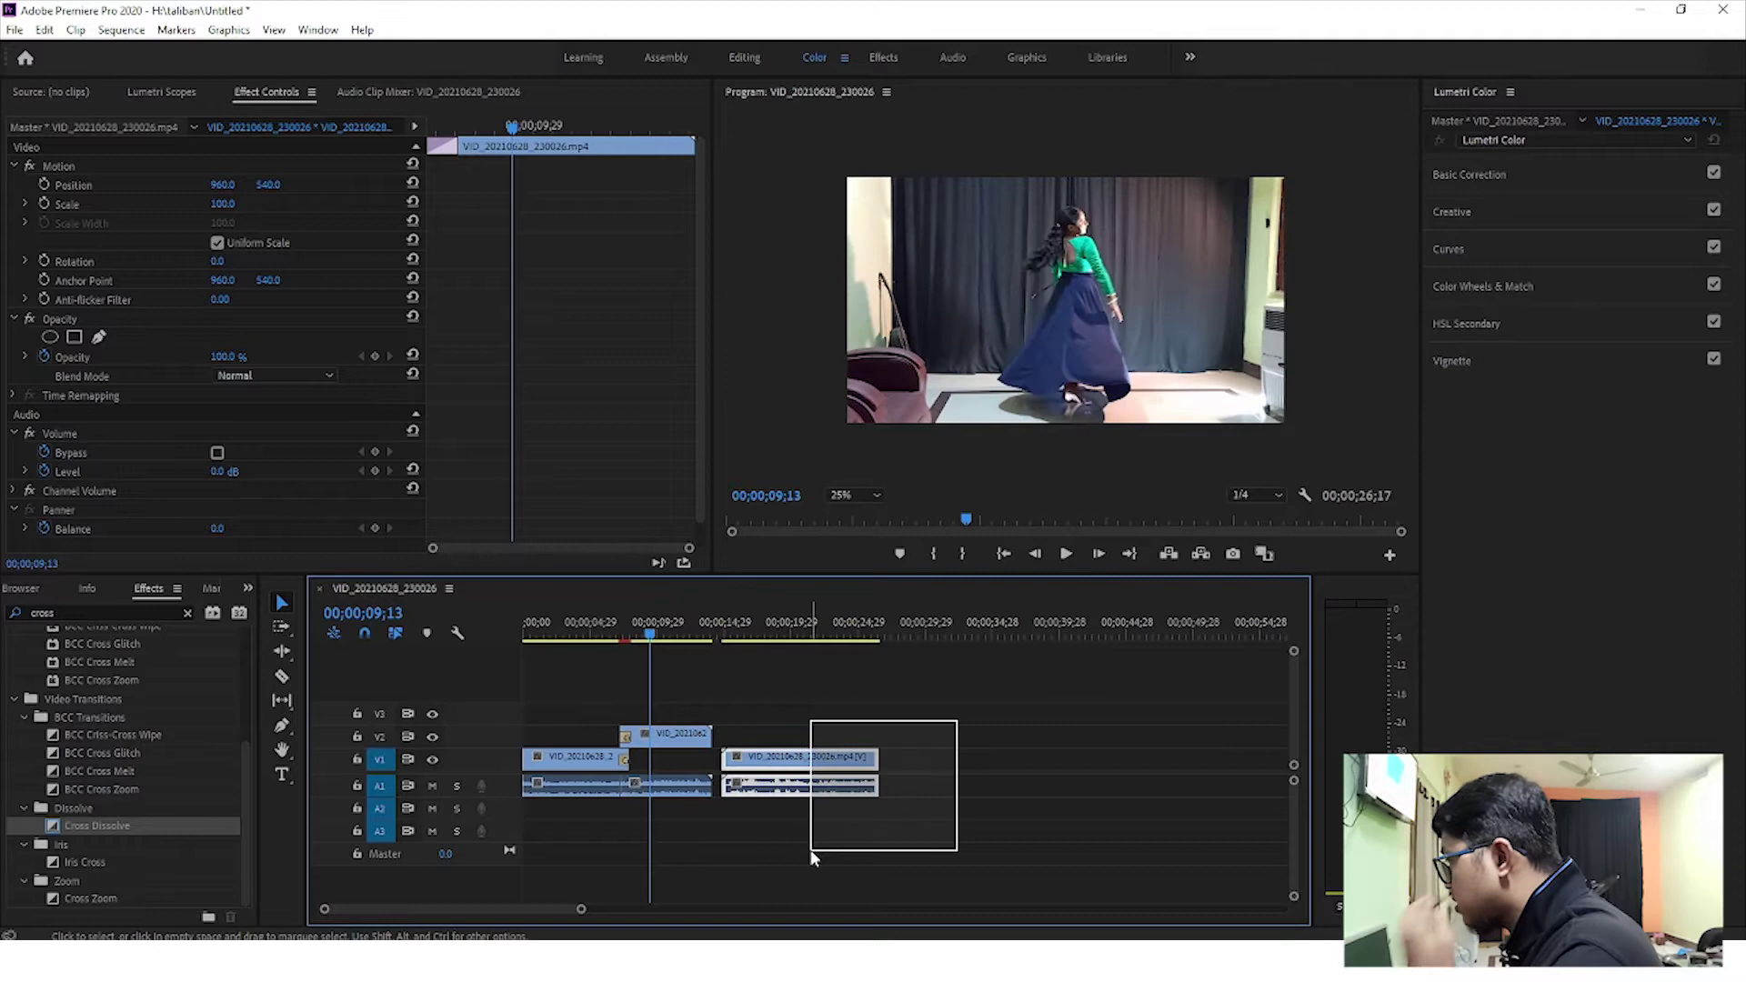
{"action": "key", "text": "Delete"}
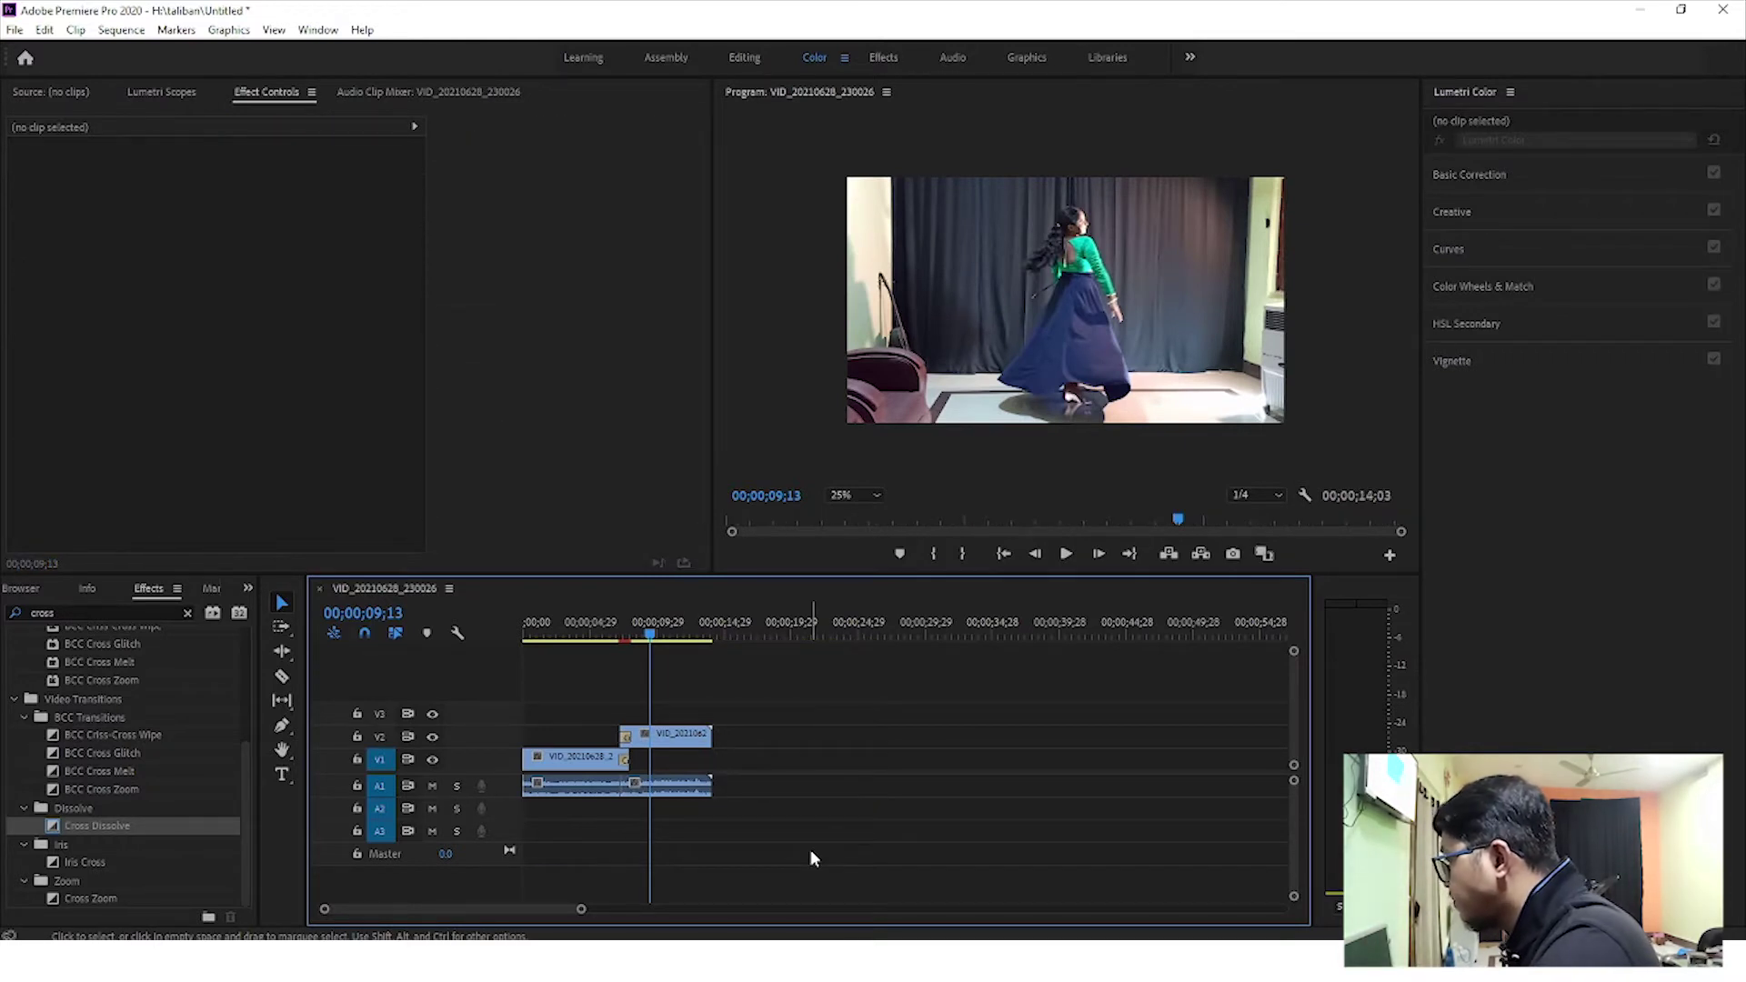
Preview the transitions from about 07;11, then open Export Settings with Ctrl+M
{"action": "left_click_drag", "start_coordinate": [649, 636], "coordinate": [614, 644]}
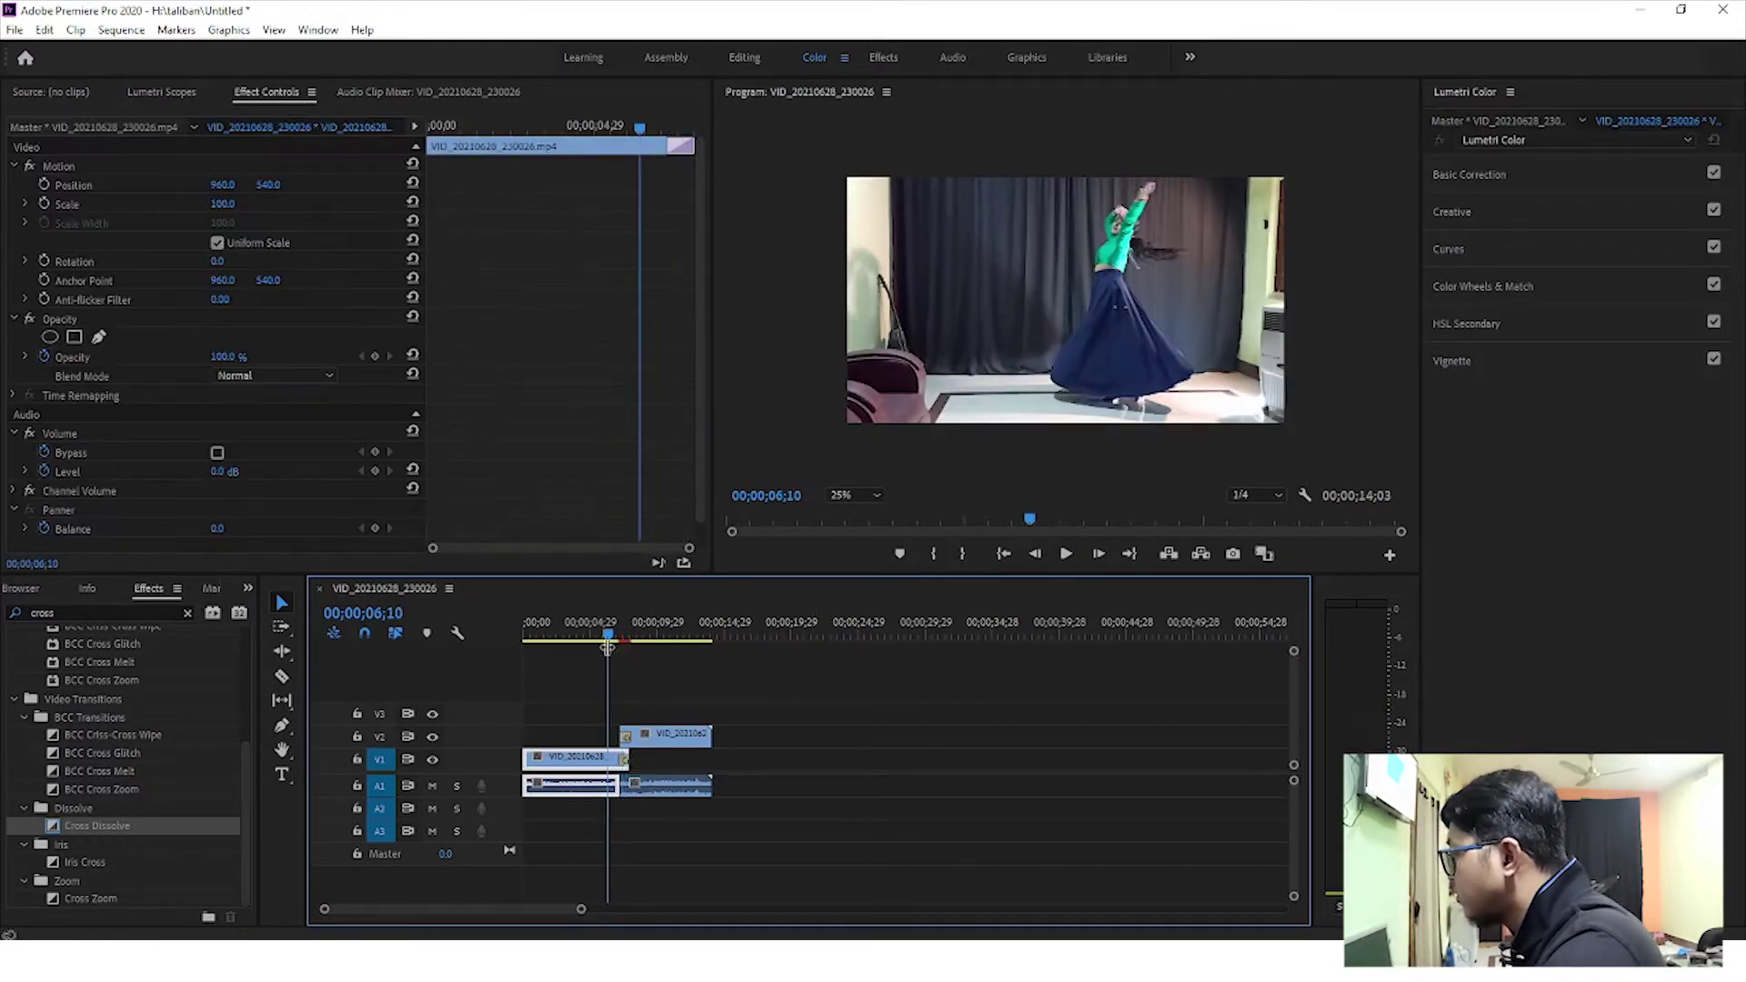
{"action": "key", "text": "space"}
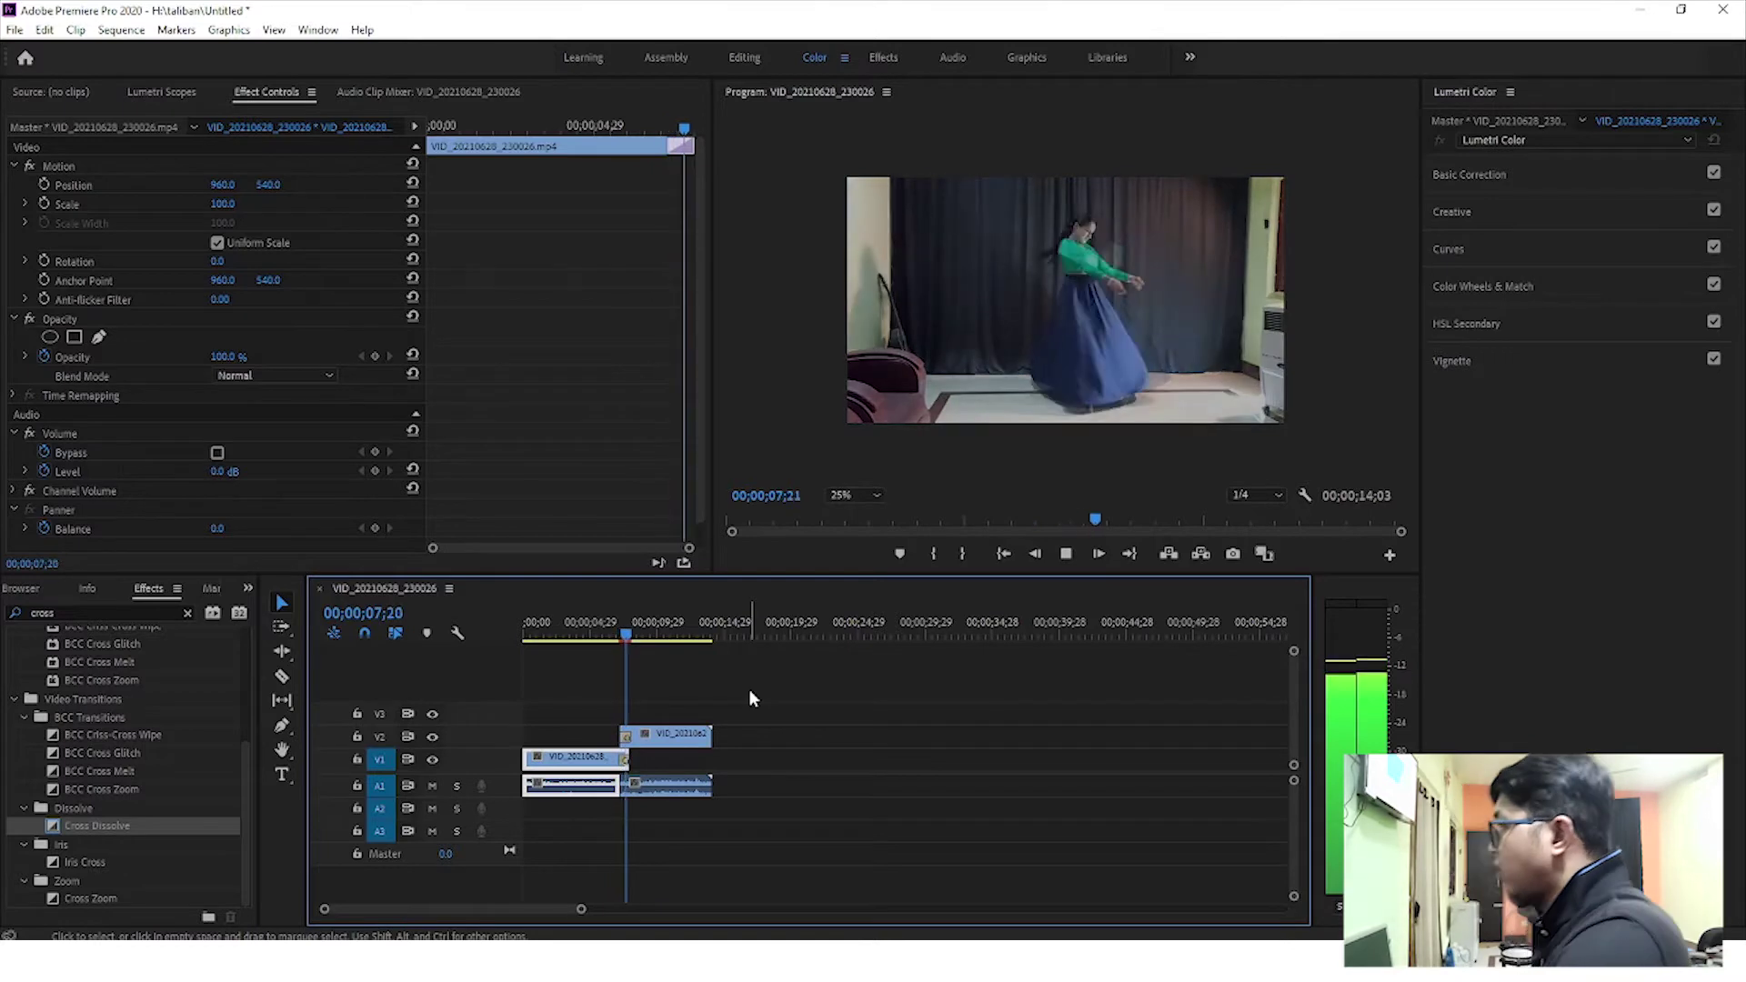
{"action": "key", "text": "space"}
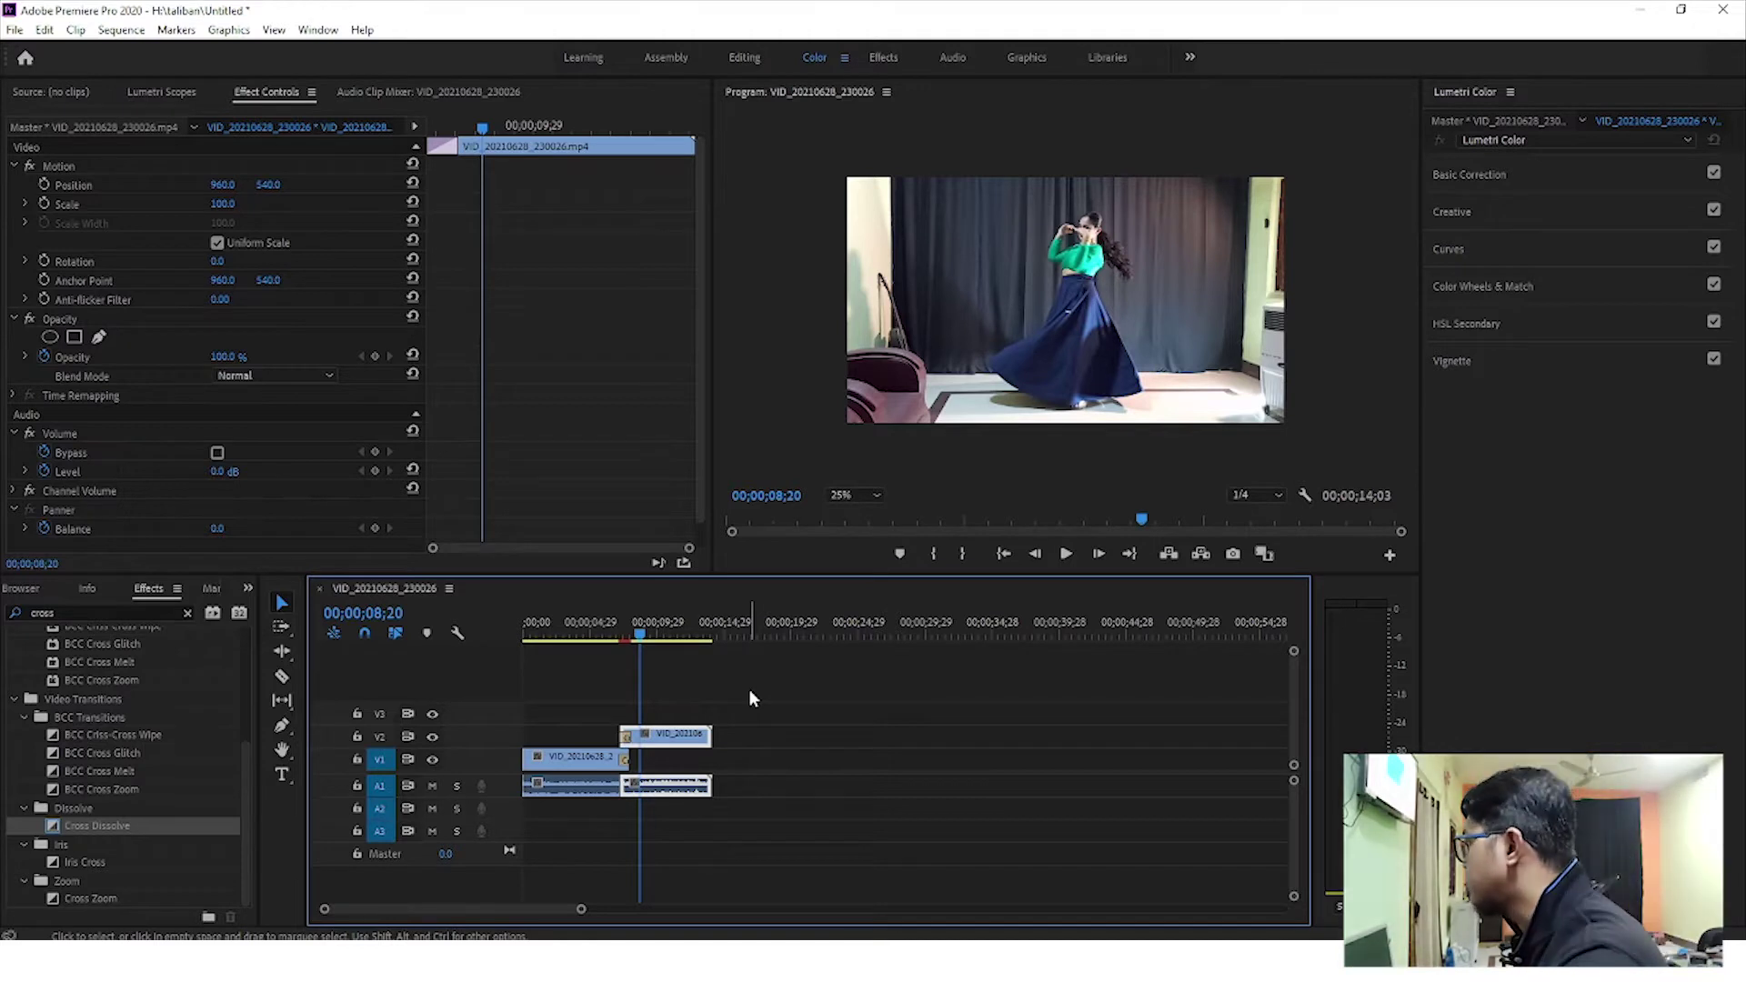
{"action": "left_click", "coordinate": [937, 770]}
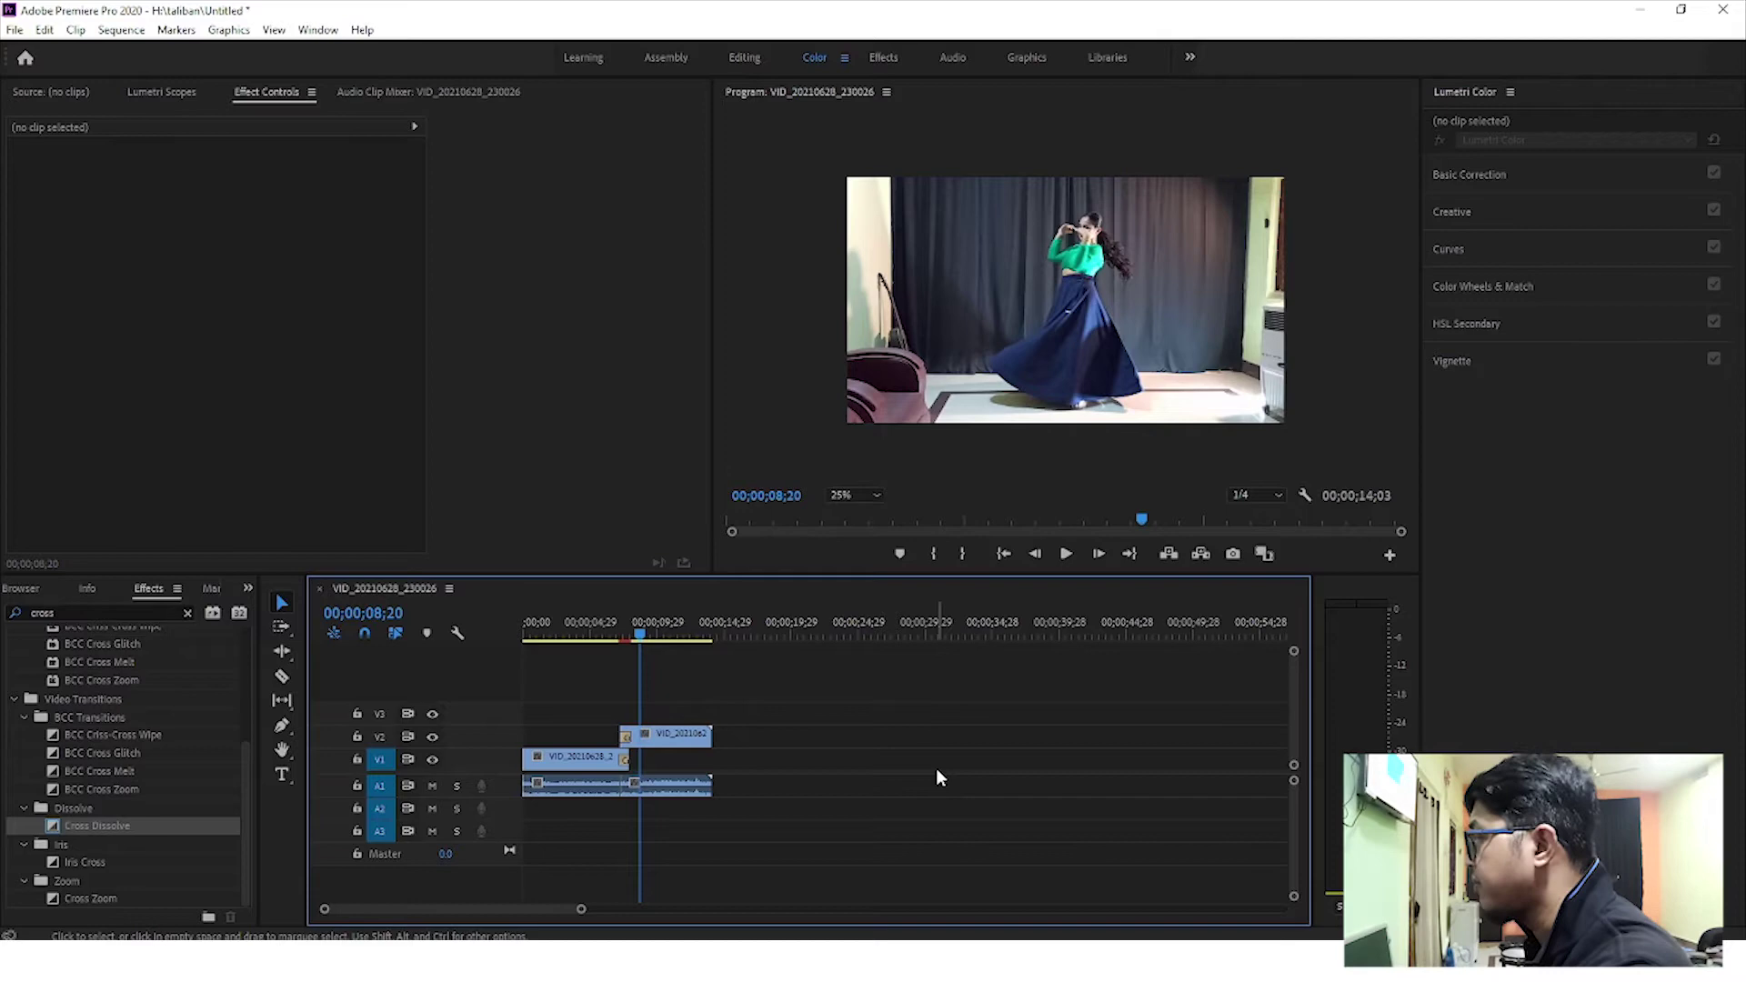
{"action": "key", "text": "ctrl+m"}
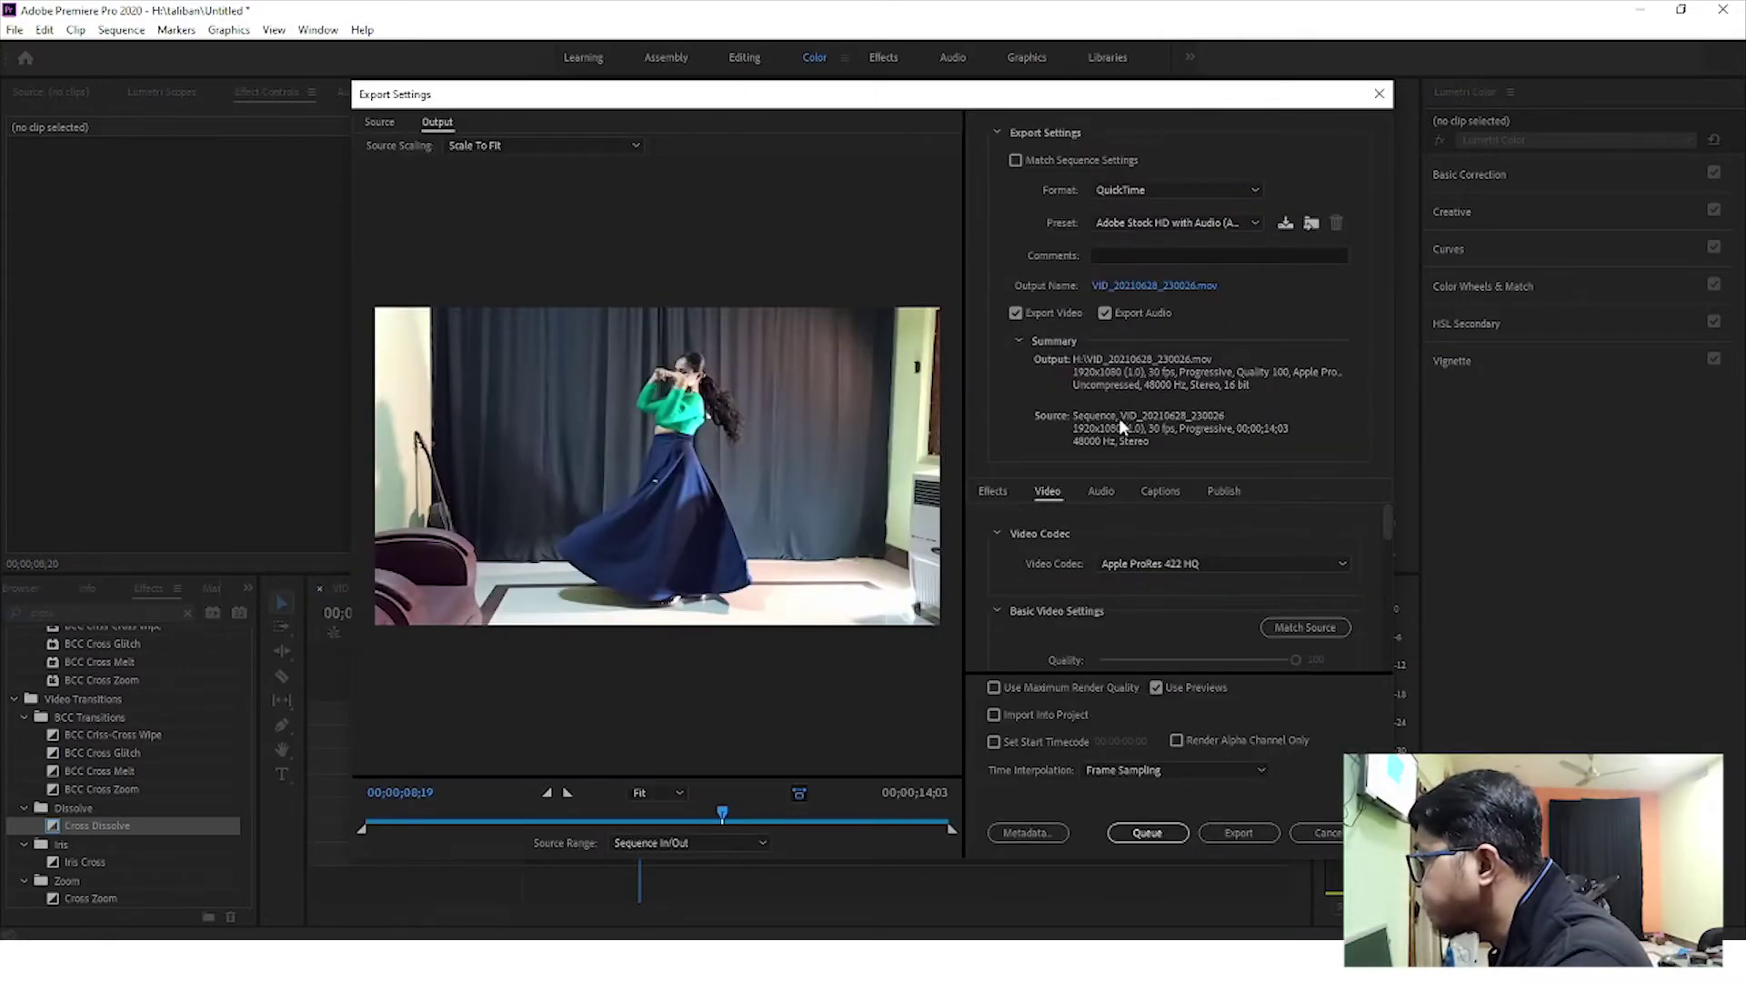
Export the sequence as H.264 using the Facebook 1080p Full HD preset
{"action": "left_click", "coordinate": [1170, 193]}
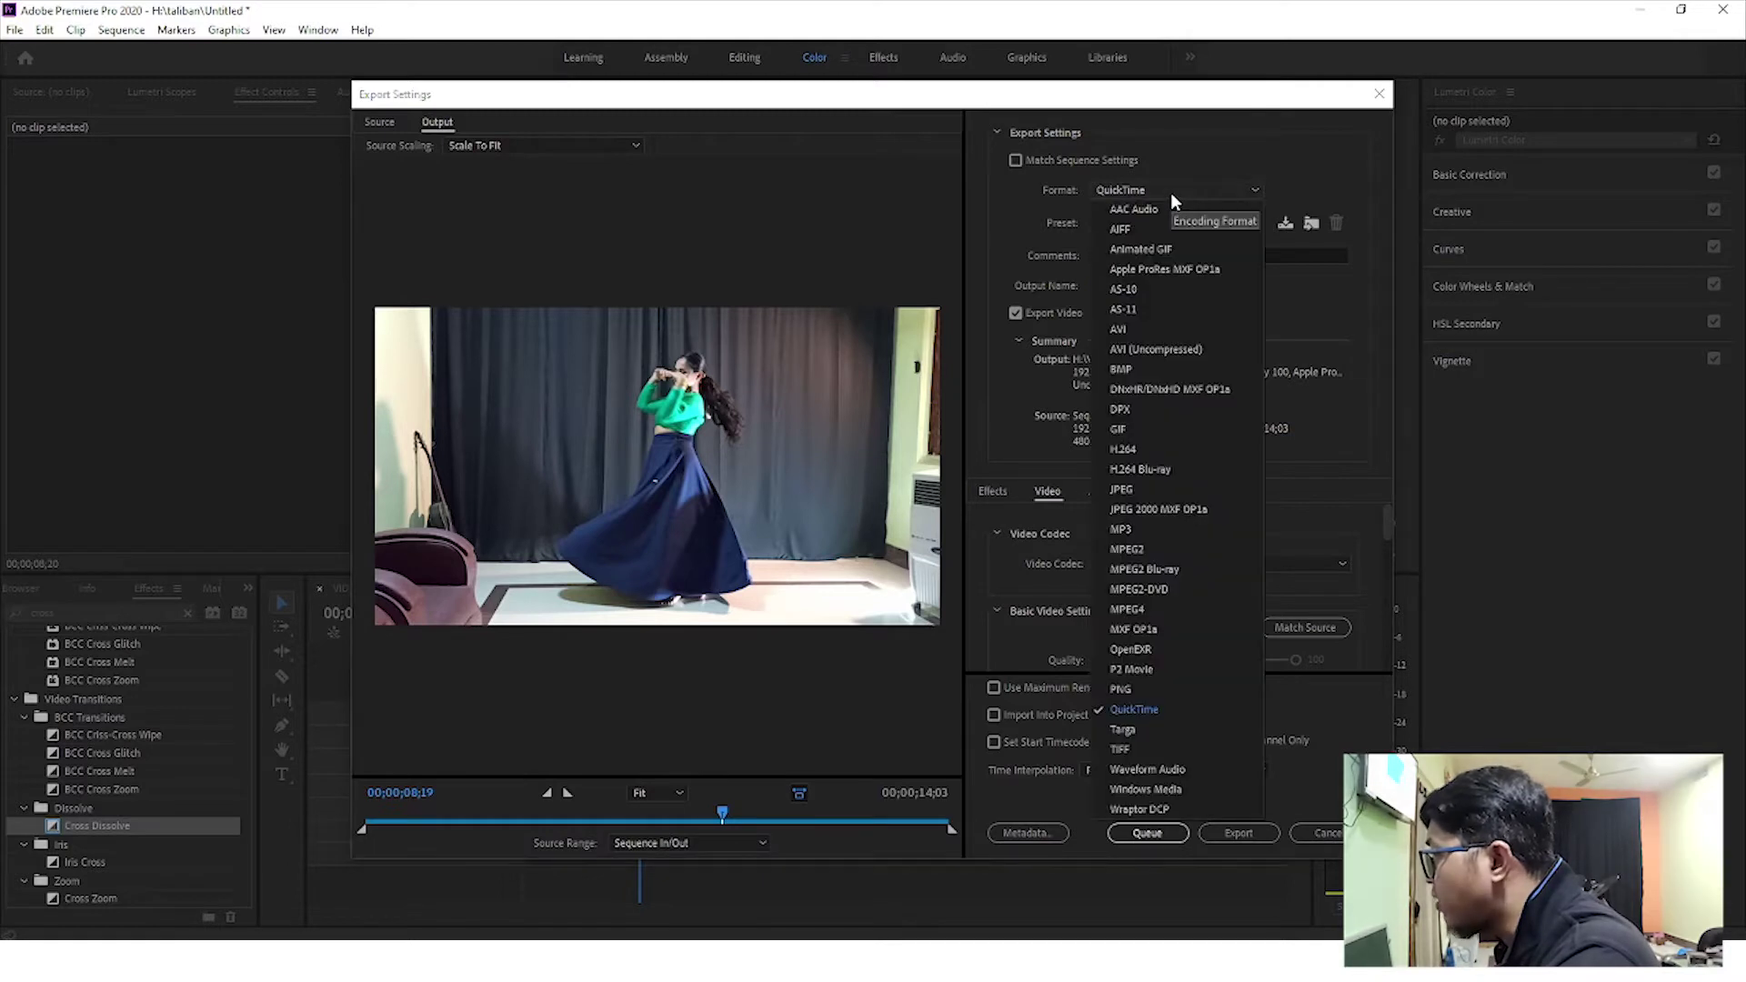
{"action": "left_click", "coordinate": [1166, 448]}
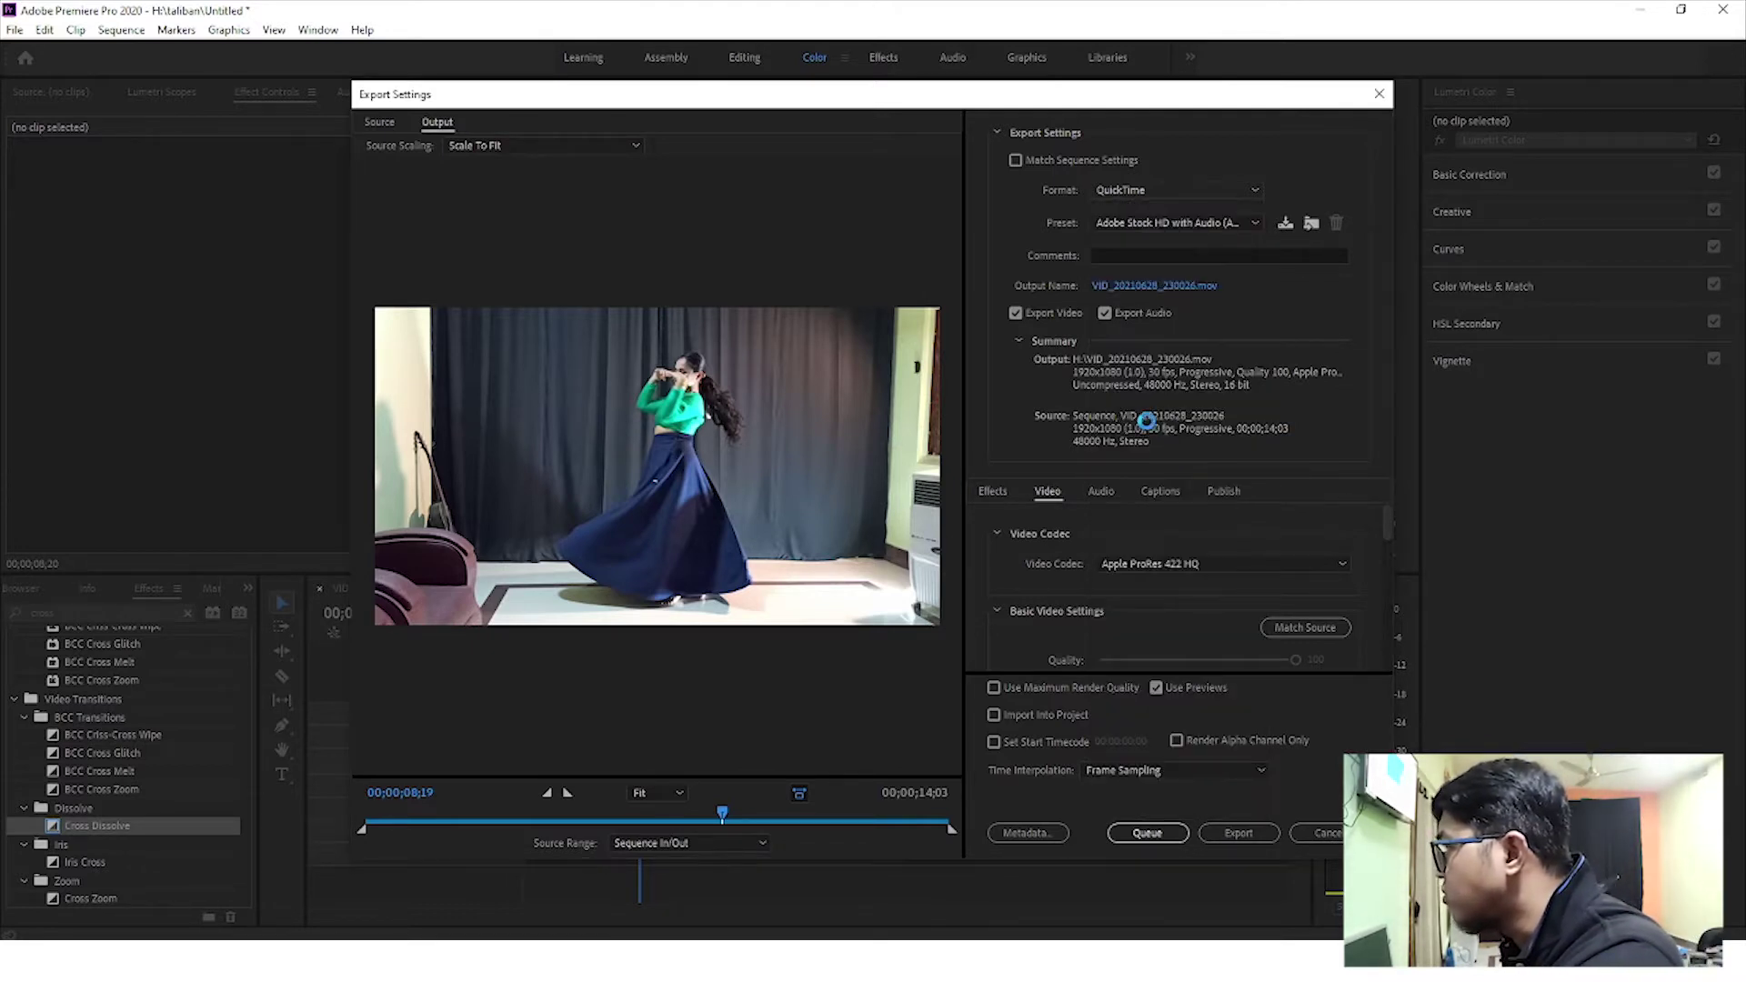
{"action": "left_click", "coordinate": [1136, 226]}
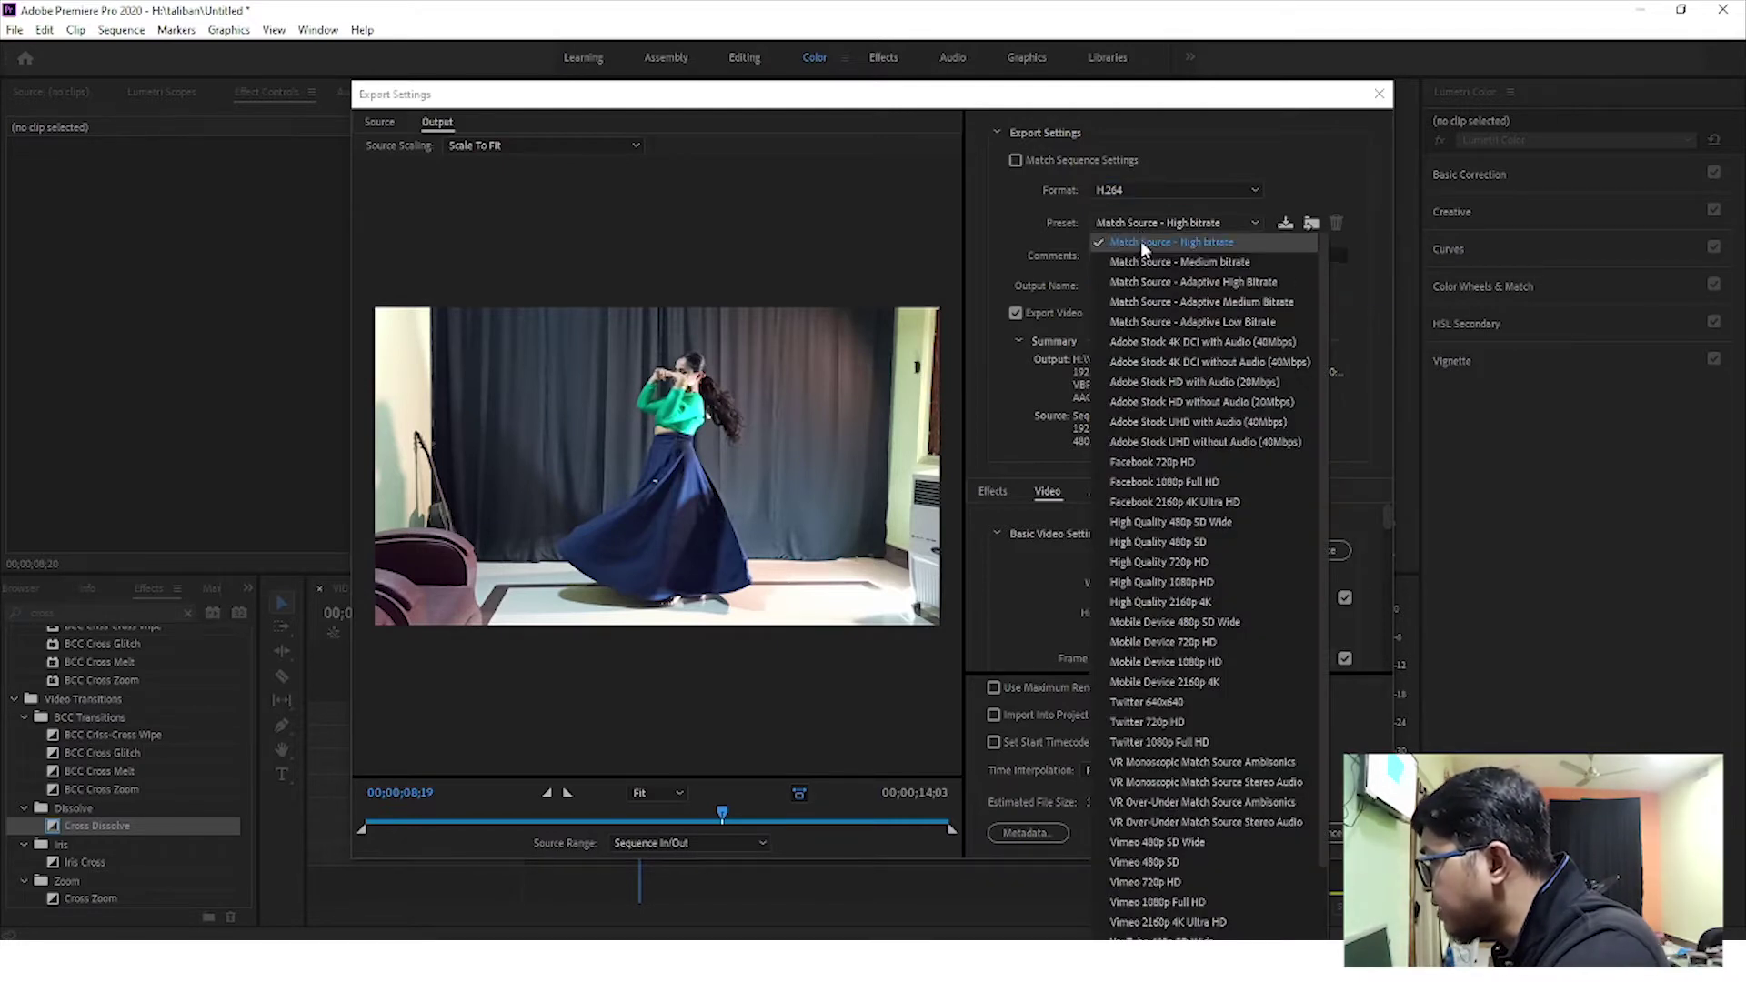
{"action": "left_click", "coordinate": [1196, 491]}
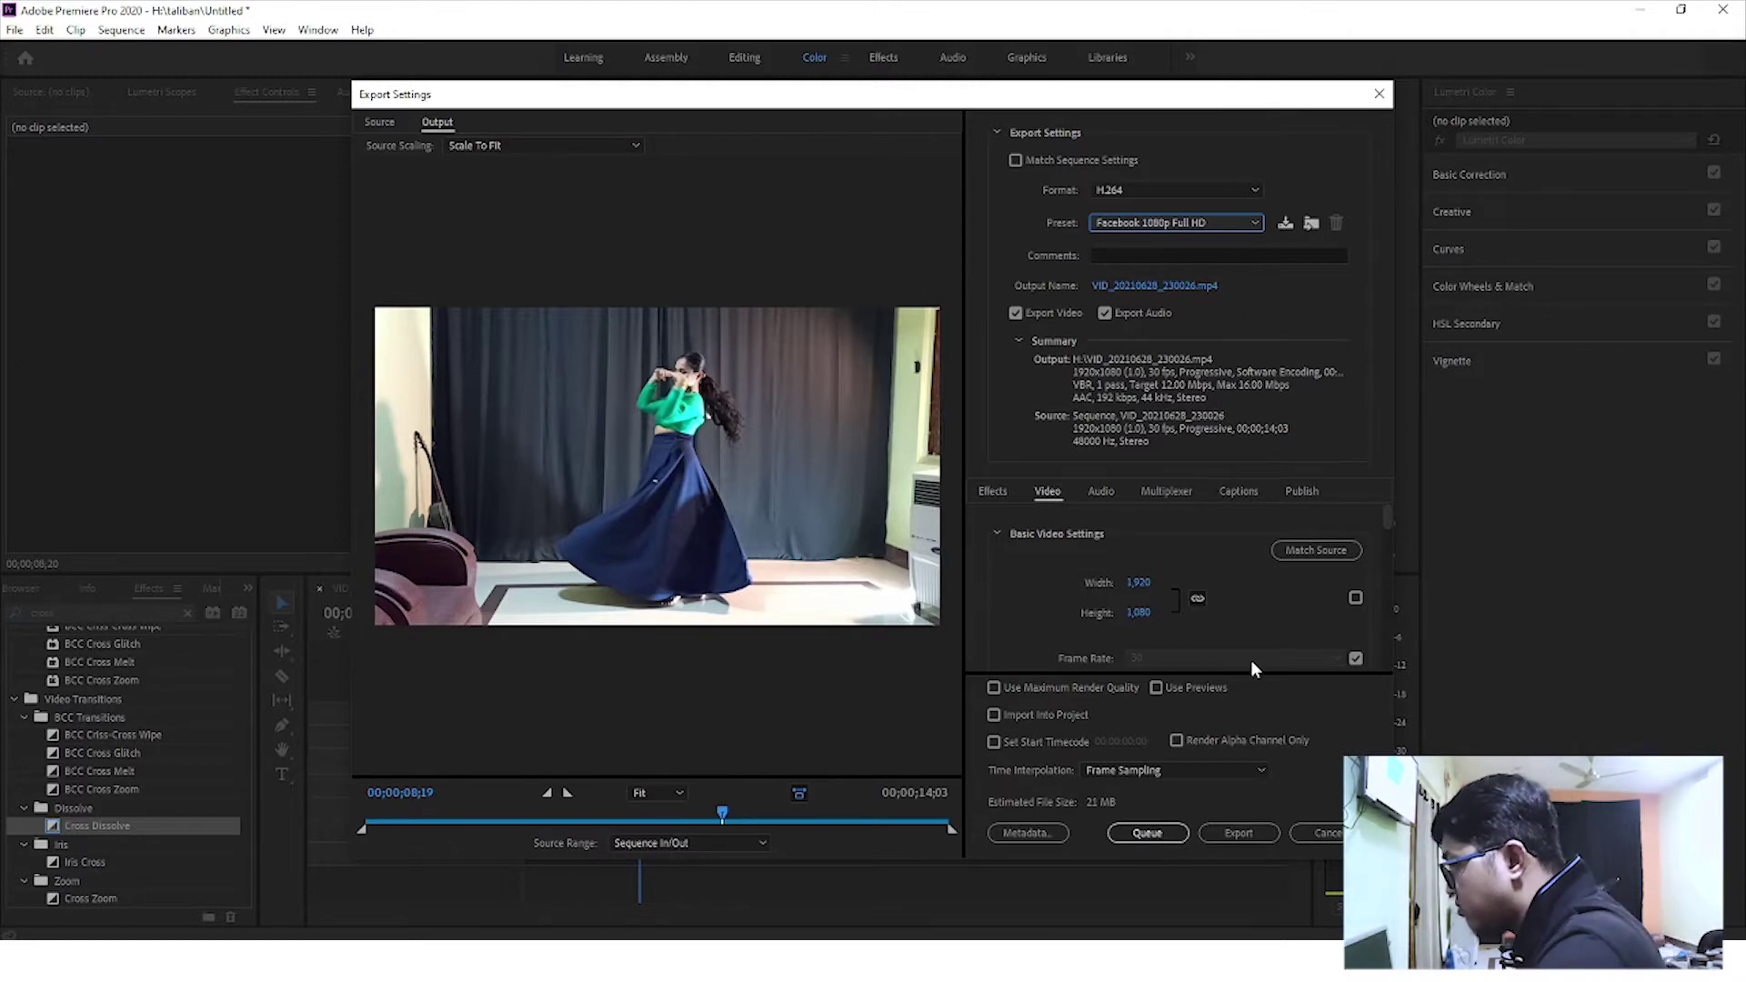
{"action": "left_click", "coordinate": [1230, 837]}
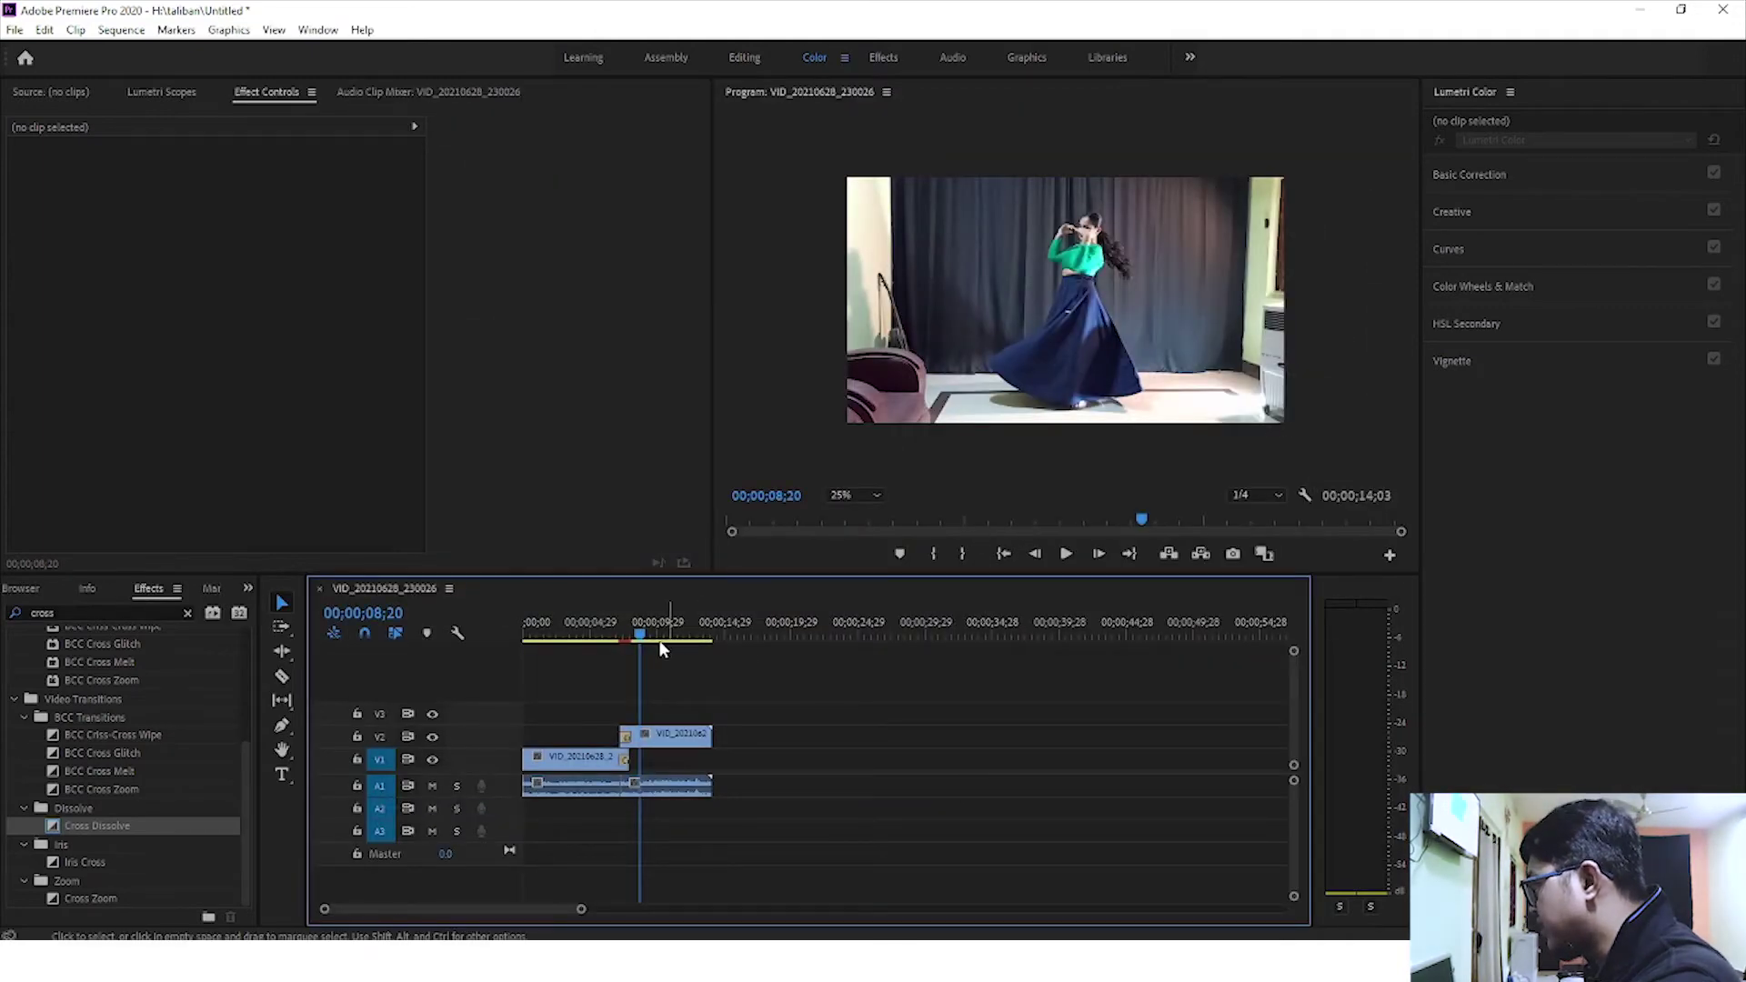
Scrub the playhead back through the clip and open the Sequence menu
{"action": "left_click_drag", "start_coordinate": [662, 647], "coordinate": [497, 619]}
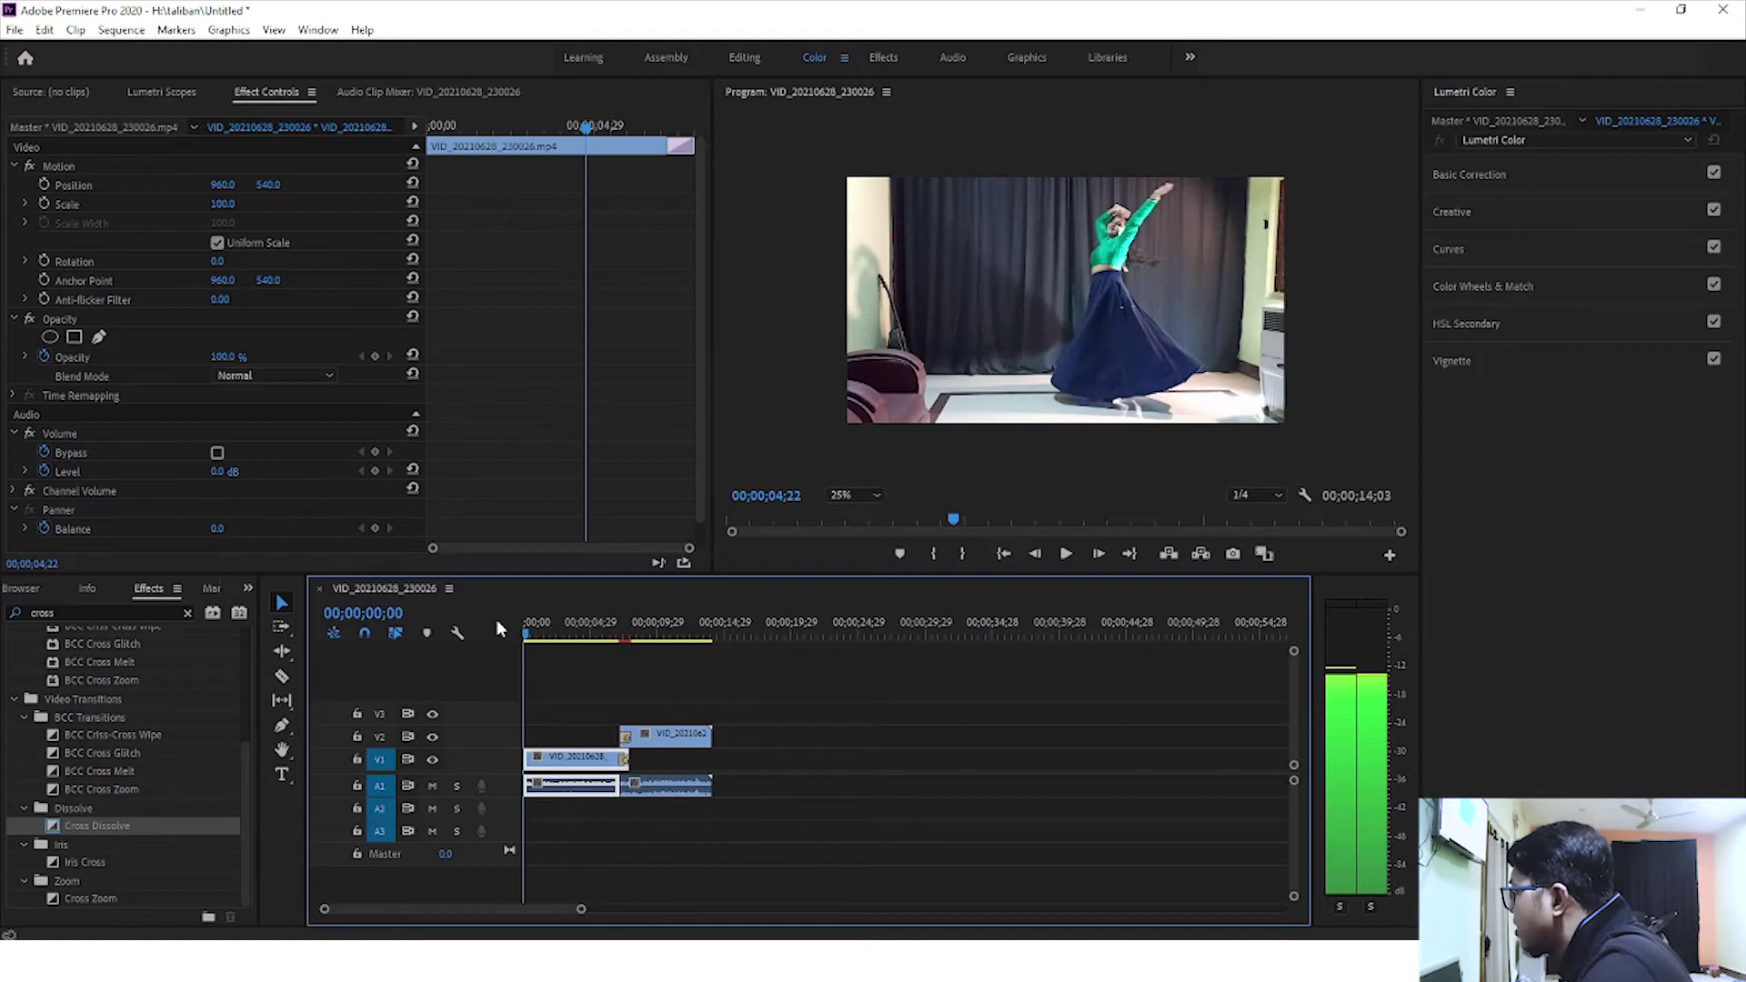
{"action": "left_click", "coordinate": [121, 30]}
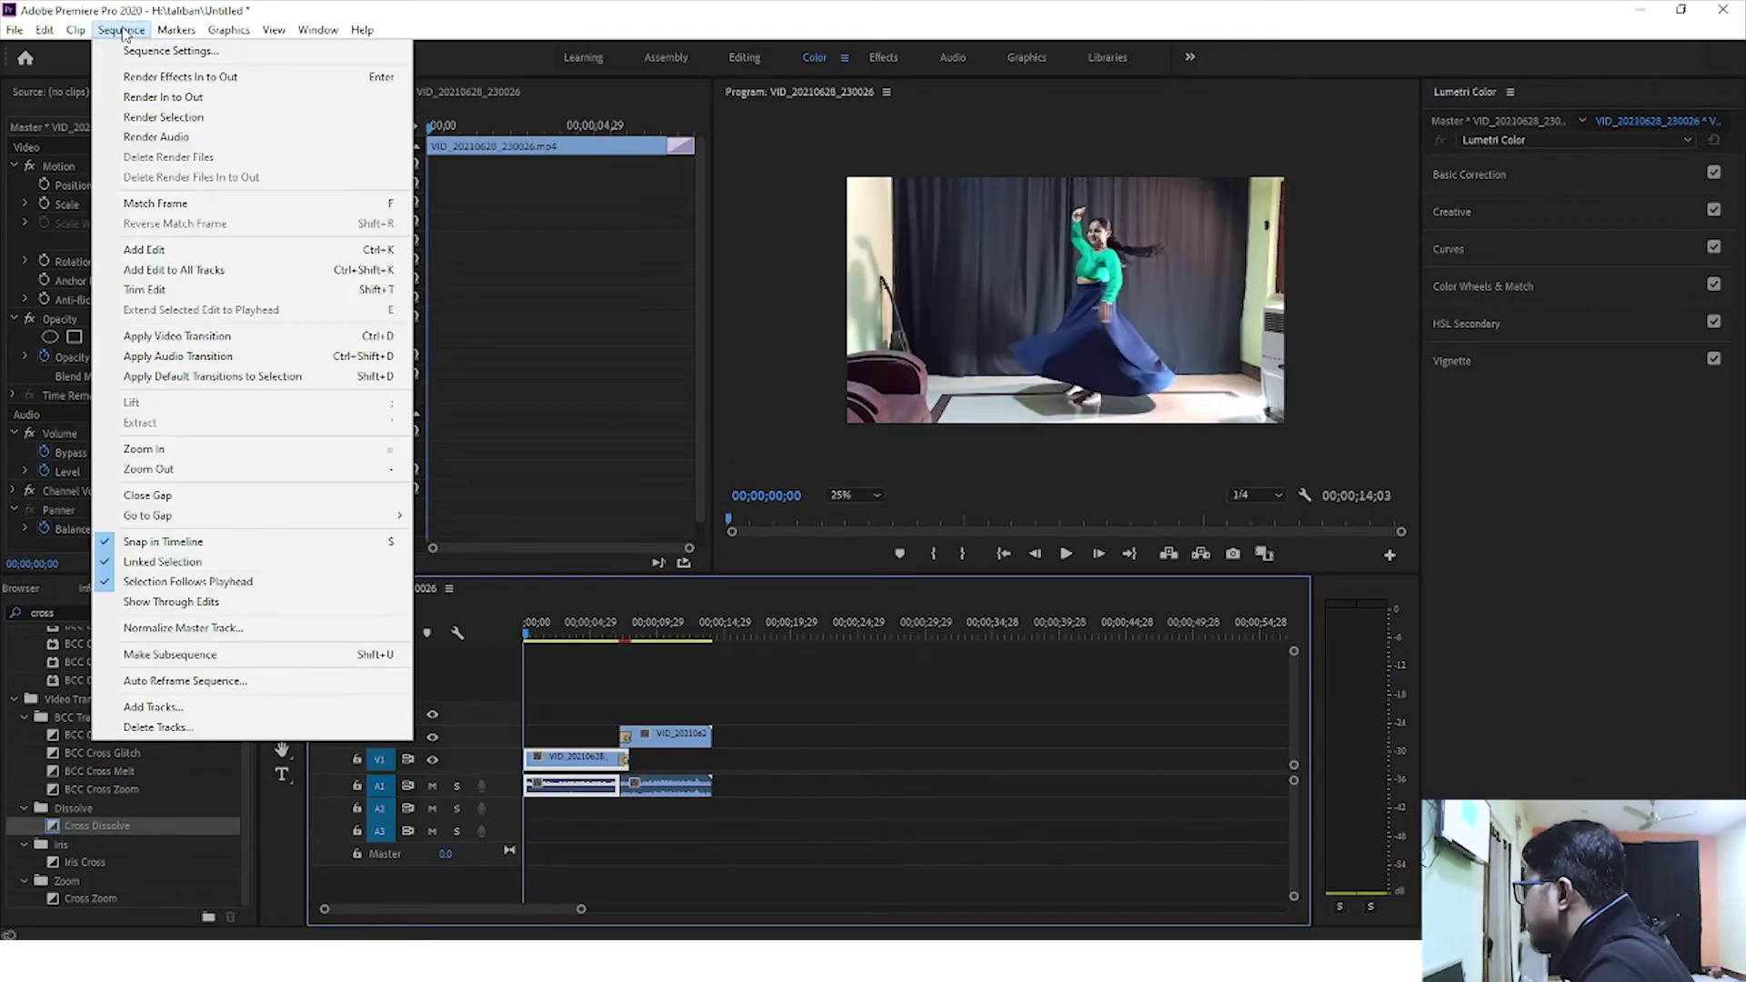
{"action": "left_click", "coordinate": [162, 51]}
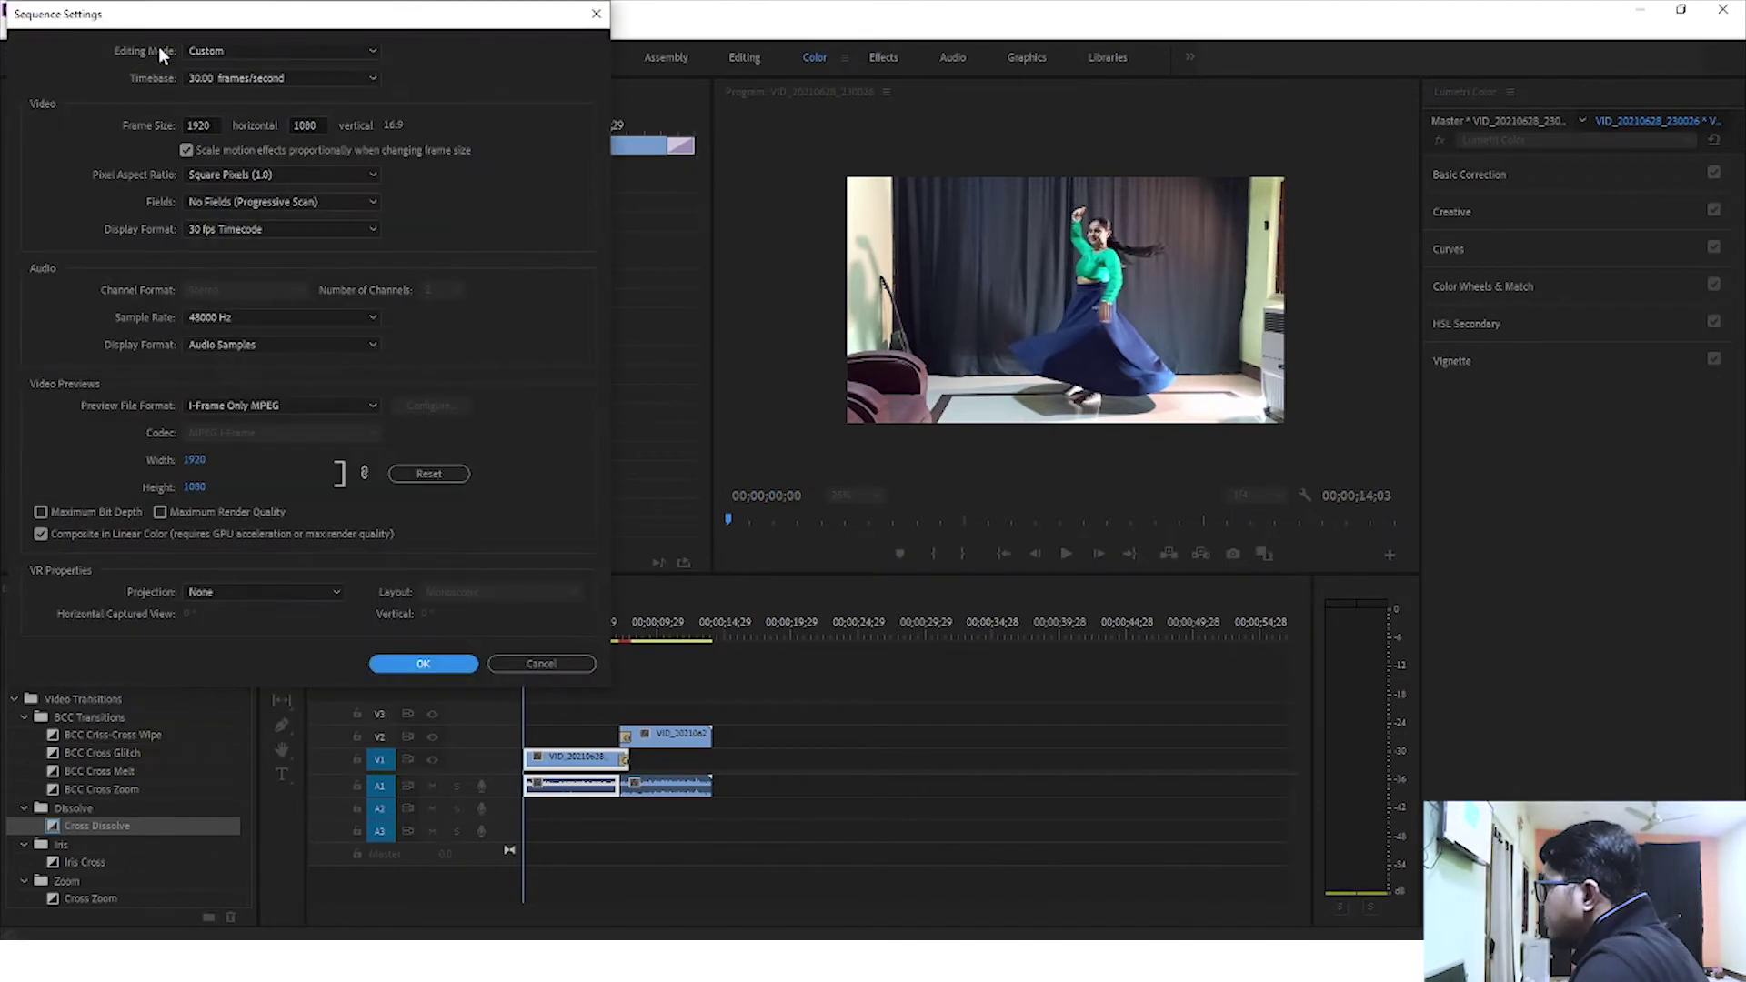
{"action": "left_click_drag", "start_coordinate": [377, 25], "coordinate": [633, 97]}
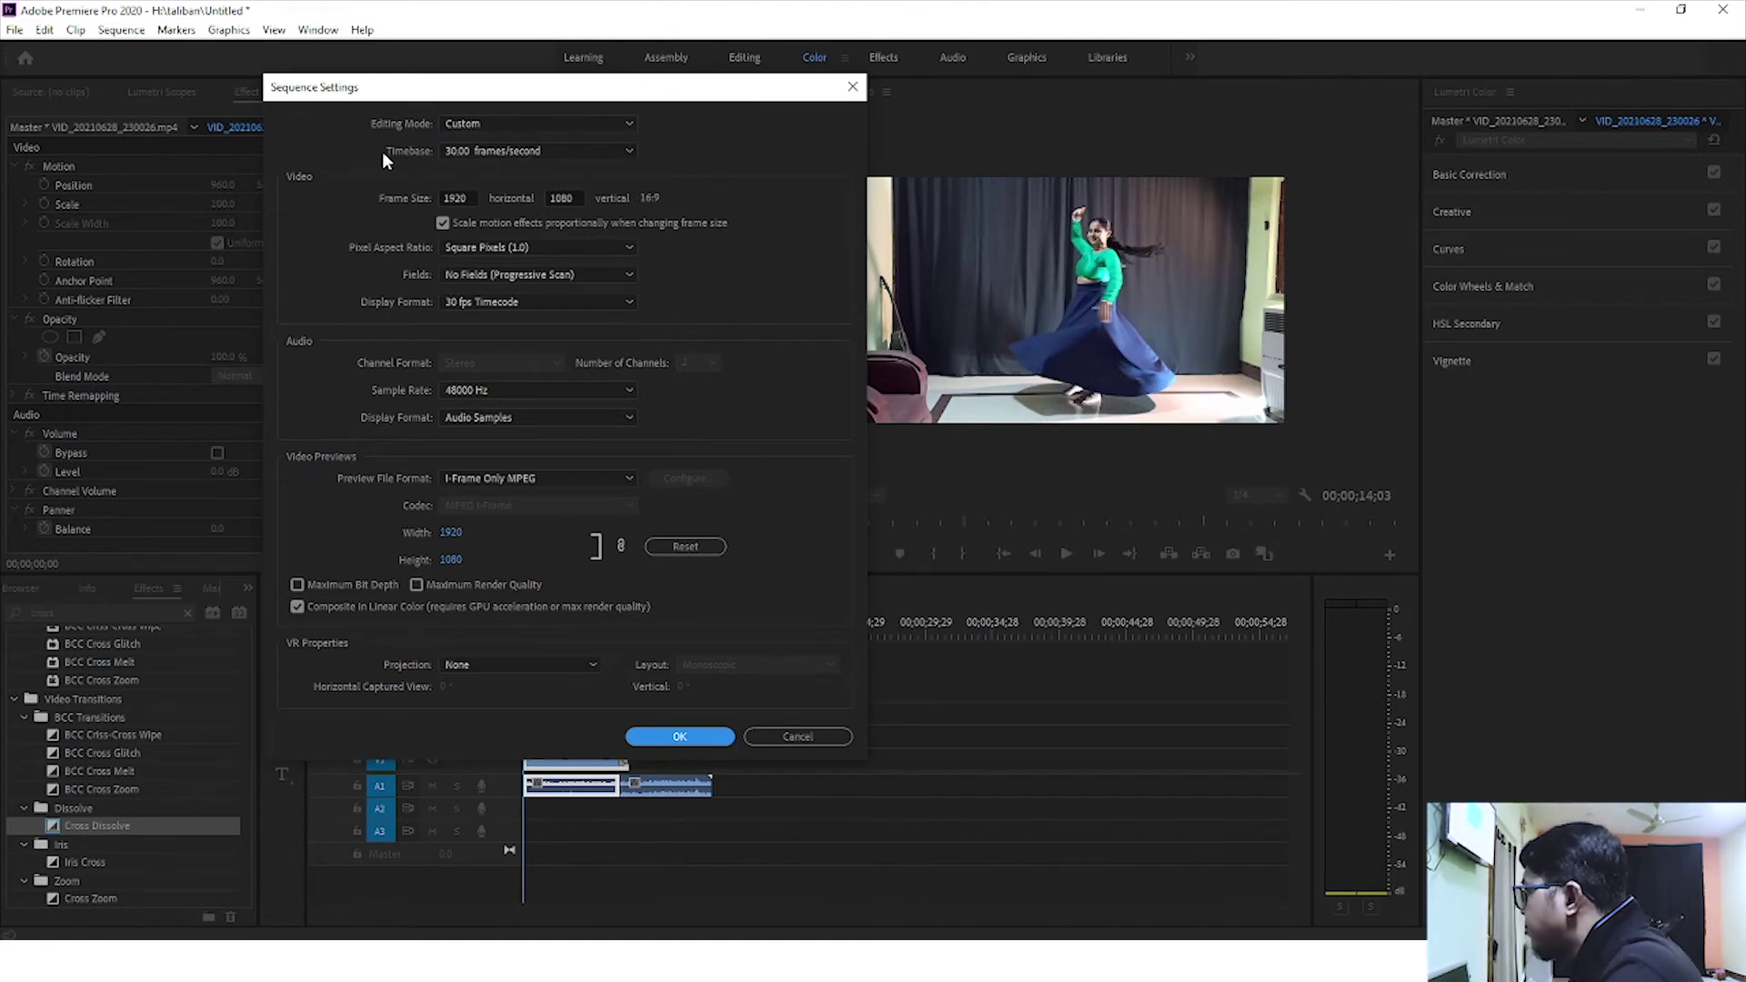
{"action": "left_click", "coordinate": [470, 151]}
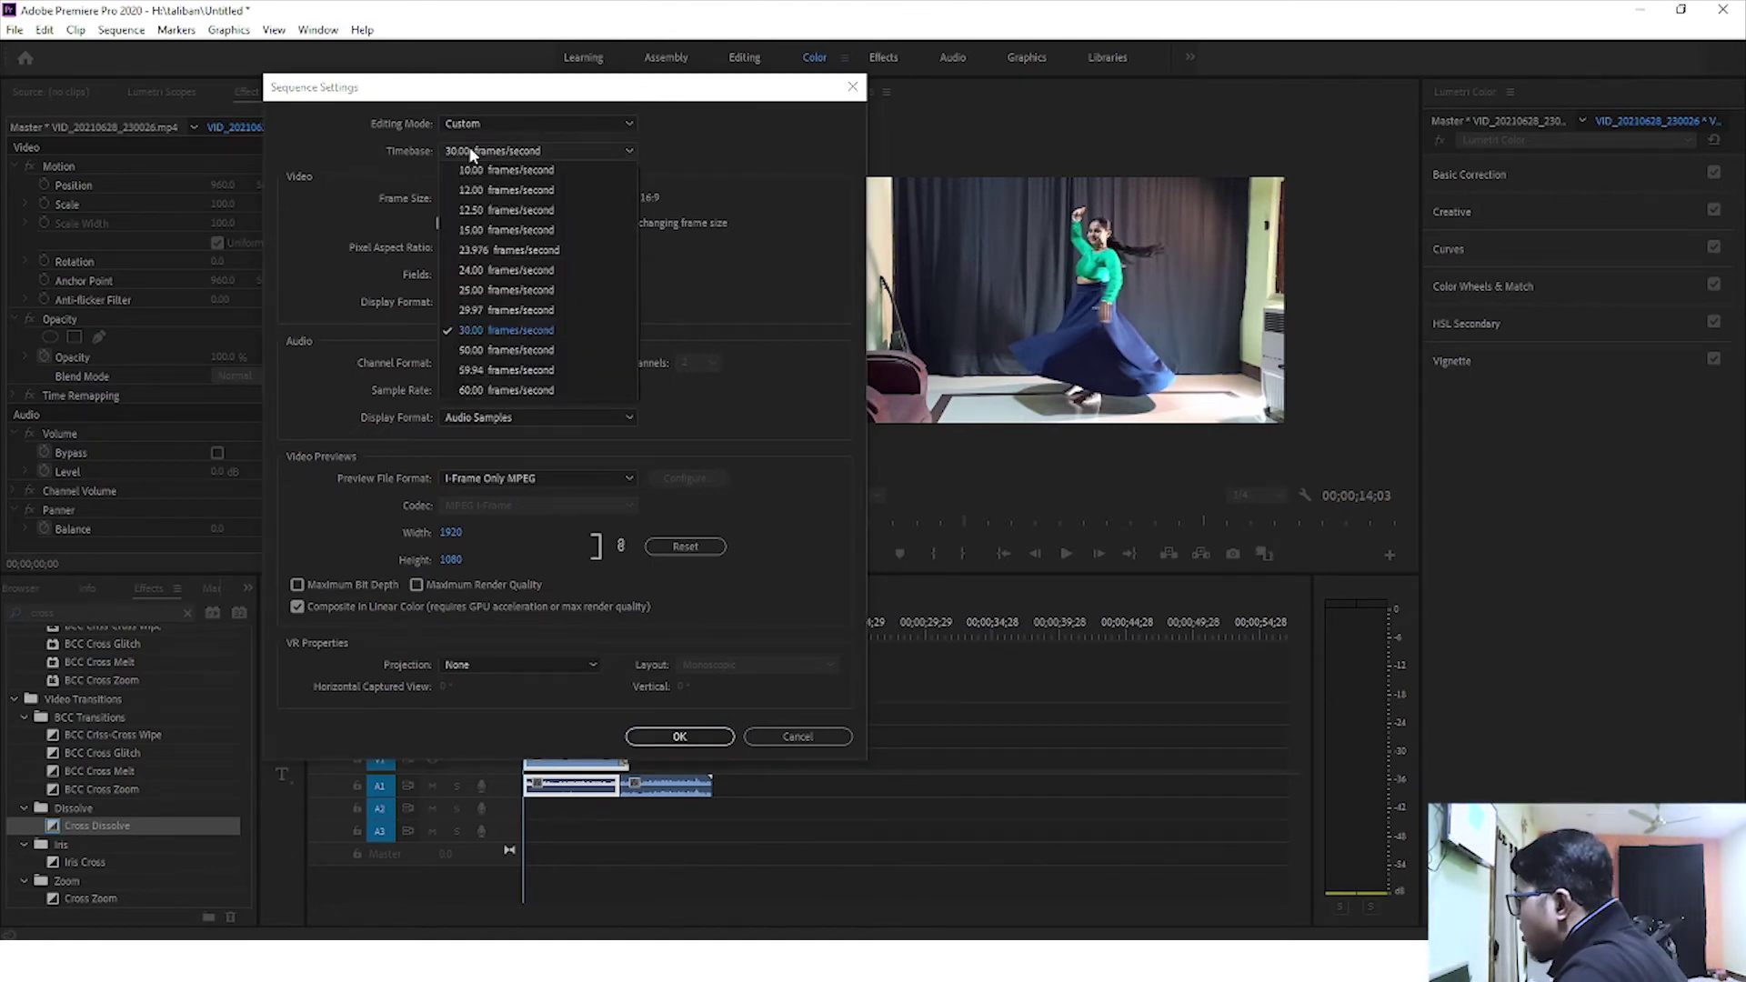
{"action": "left_click", "coordinate": [487, 289]}
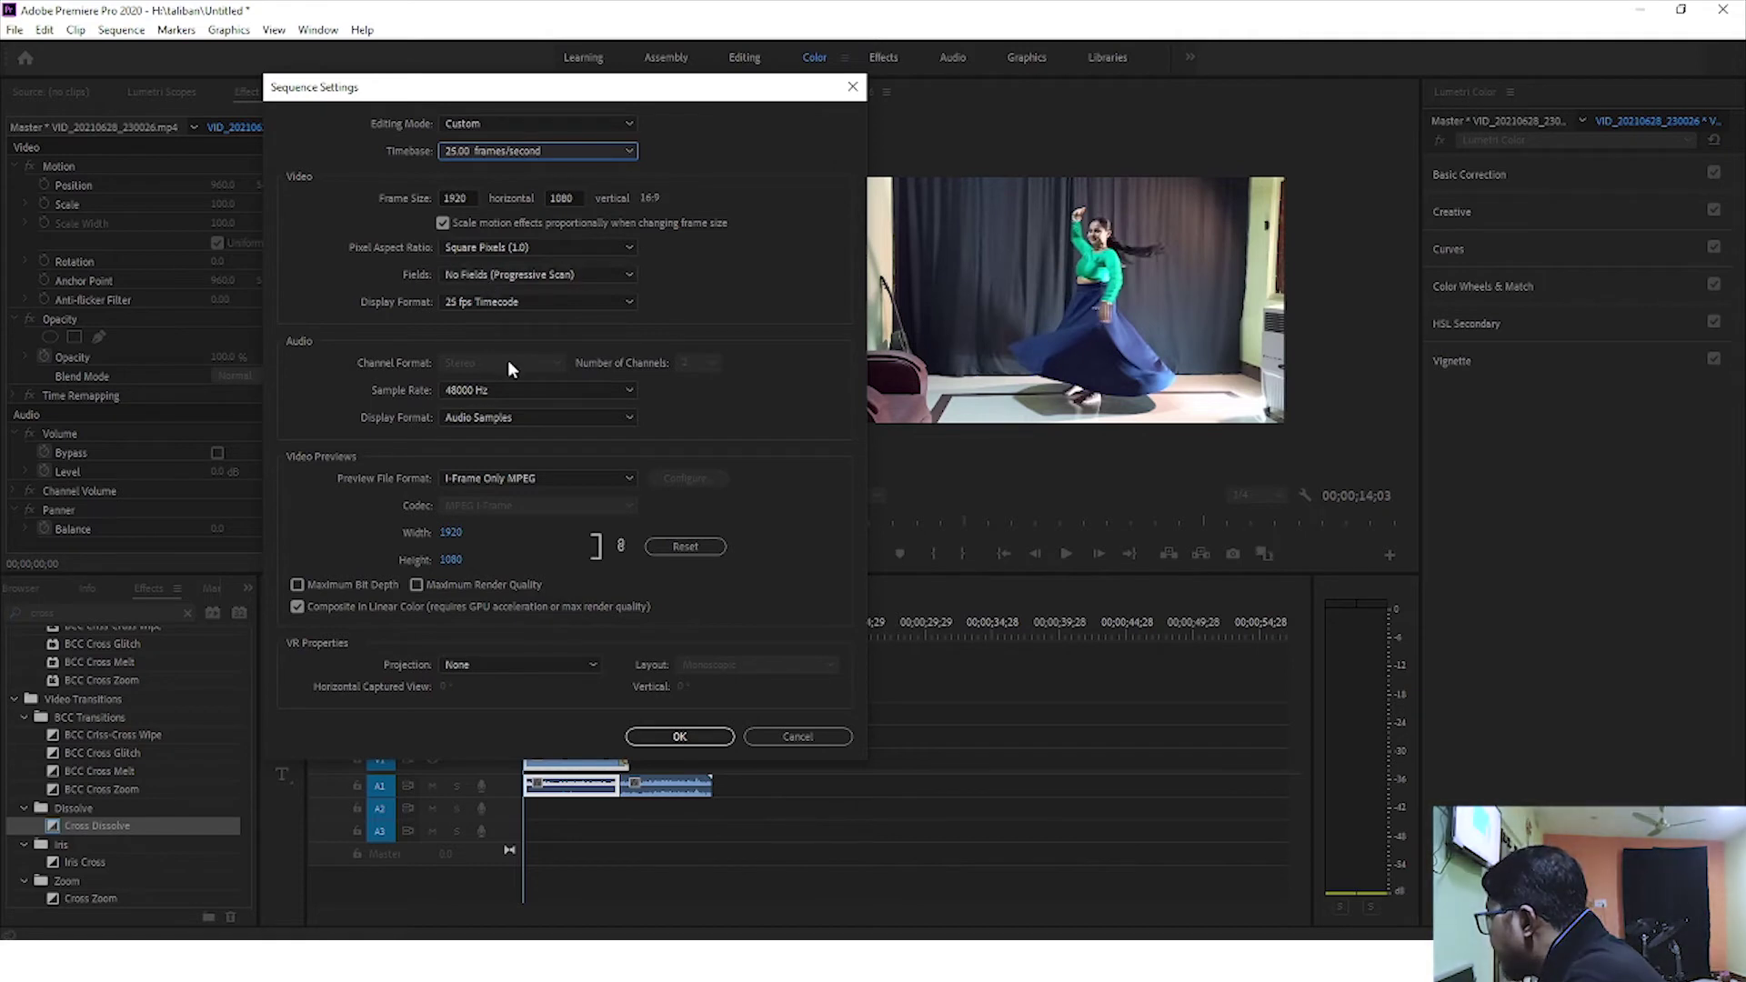
{"action": "left_click", "coordinate": [505, 480]}
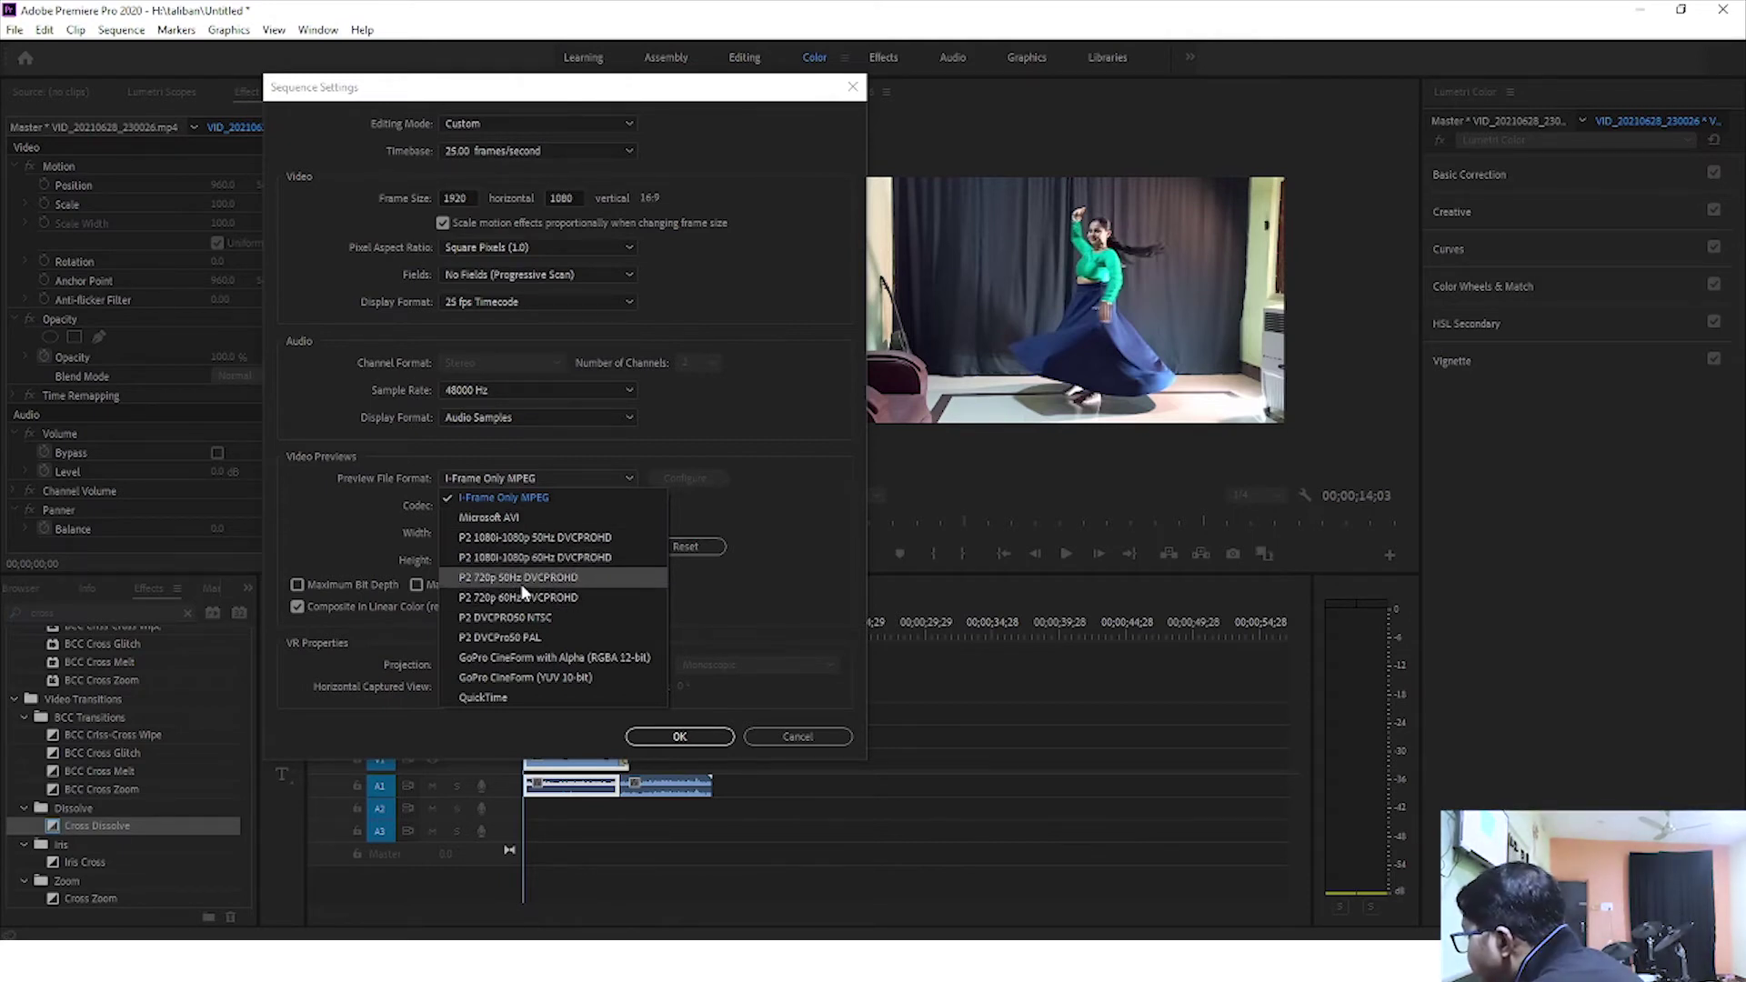
{"action": "left_click", "coordinate": [611, 495]}
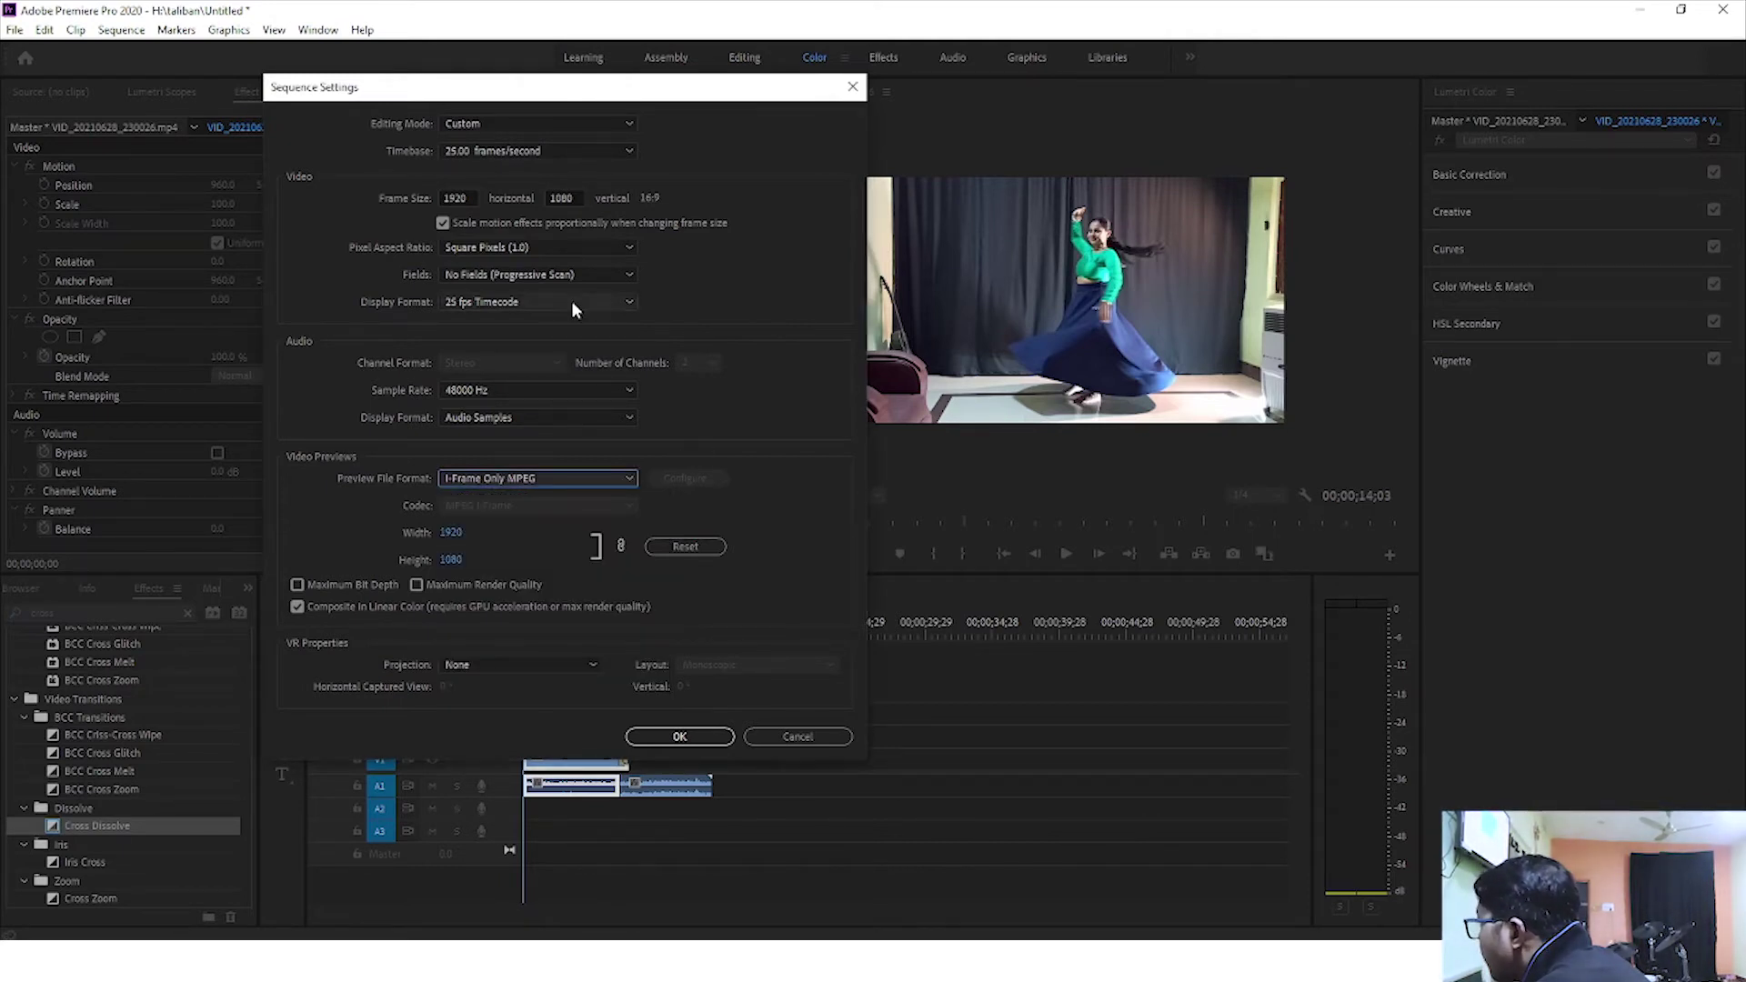
{"action": "left_click", "coordinate": [537, 247]}
{"action": "left_click", "coordinate": [537, 247]}
{"action": "left_click", "coordinate": [540, 271]}
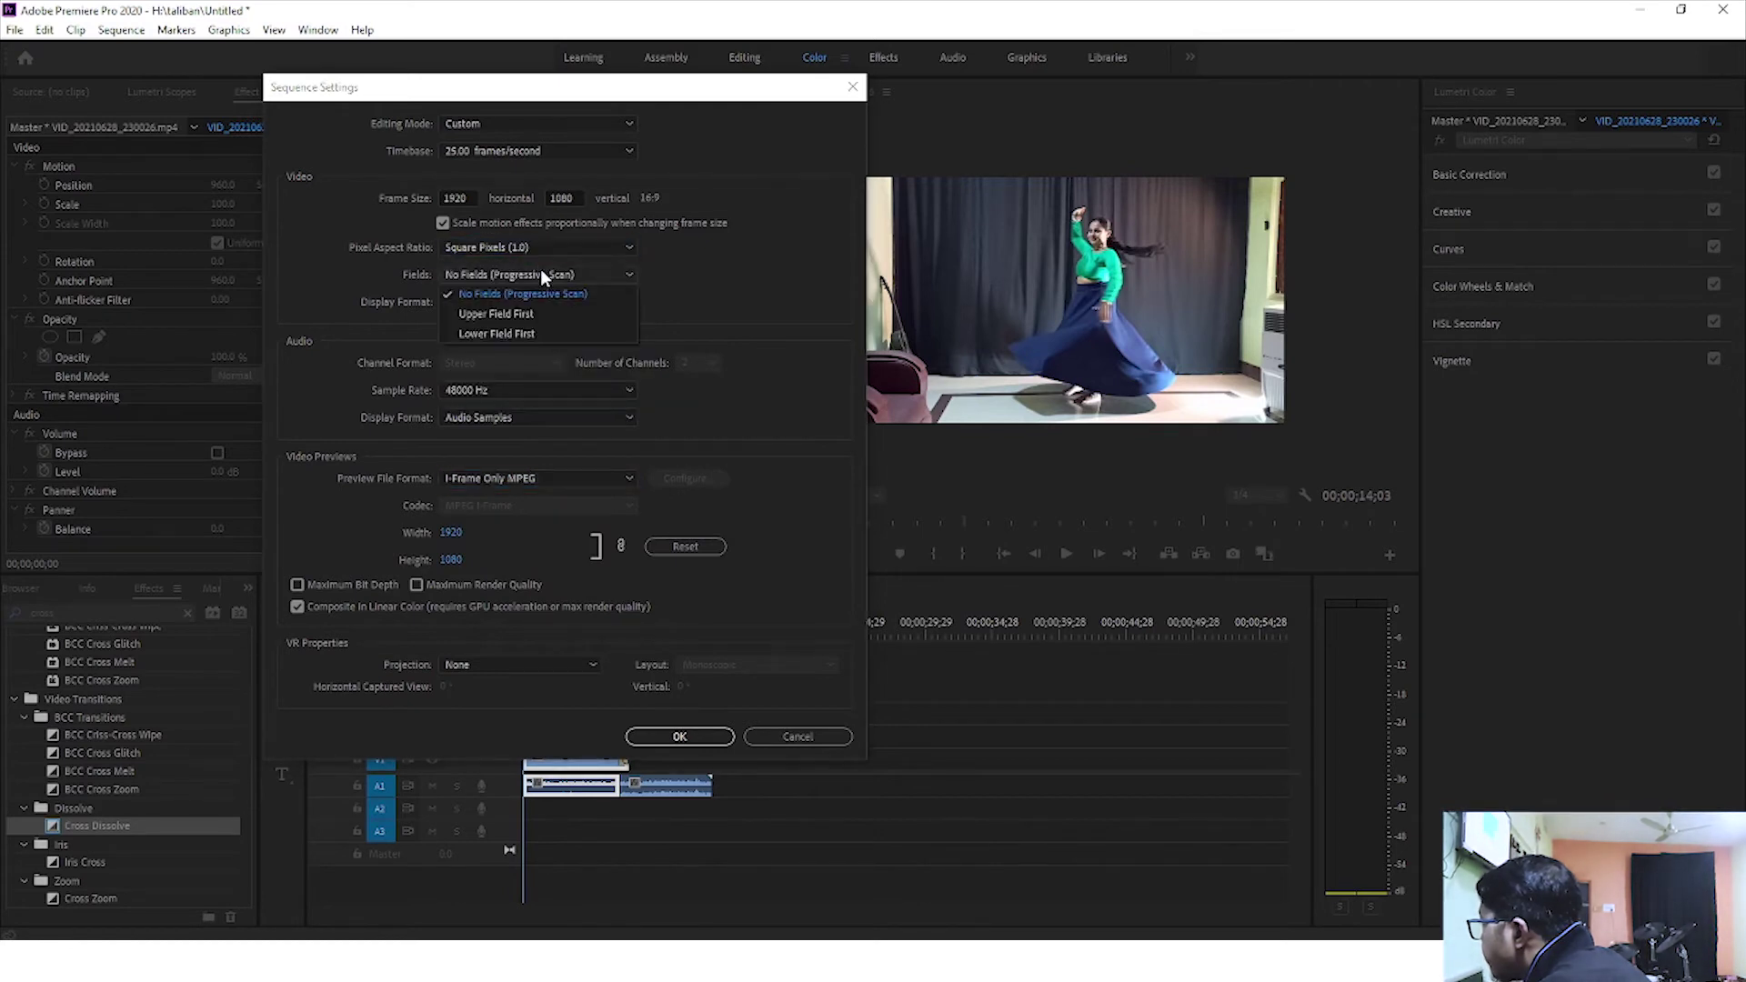
{"action": "left_click", "coordinate": [652, 271]}
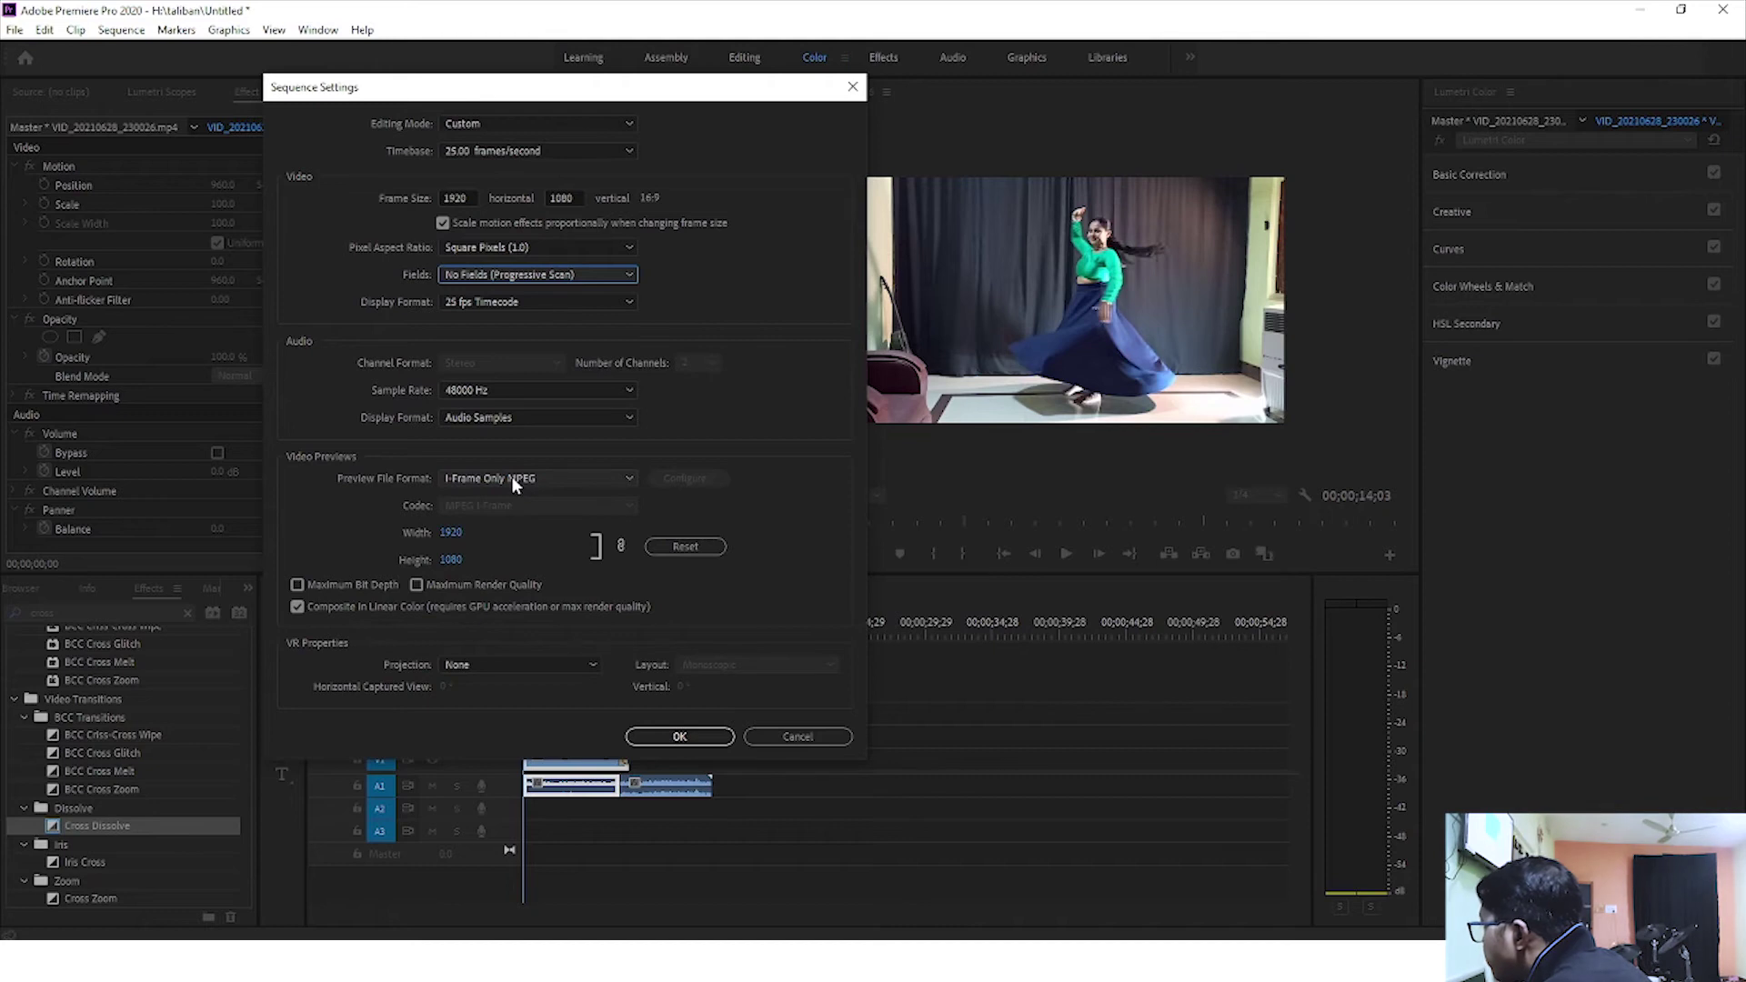
Set the sequence to 30.00 fps with QuickTime Apple ProRes 422 HQ previews and Maximum Render Quality
{"action": "left_click", "coordinate": [502, 155]}
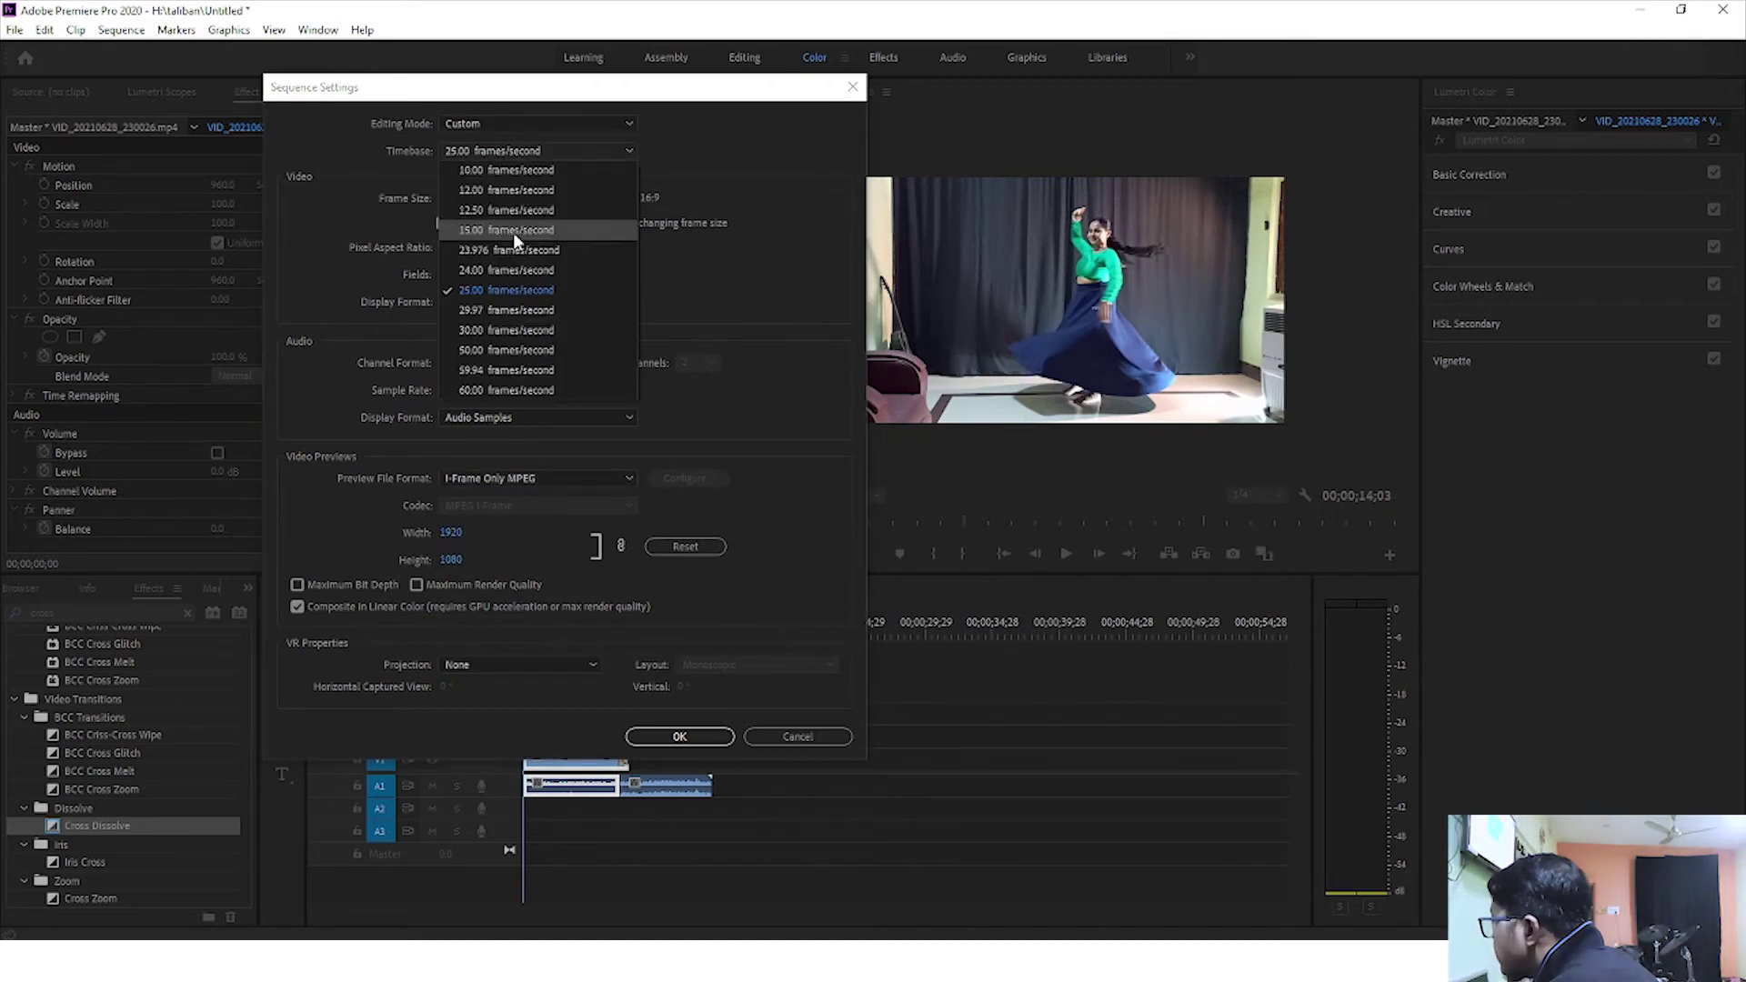
{"action": "left_click", "coordinate": [505, 329]}
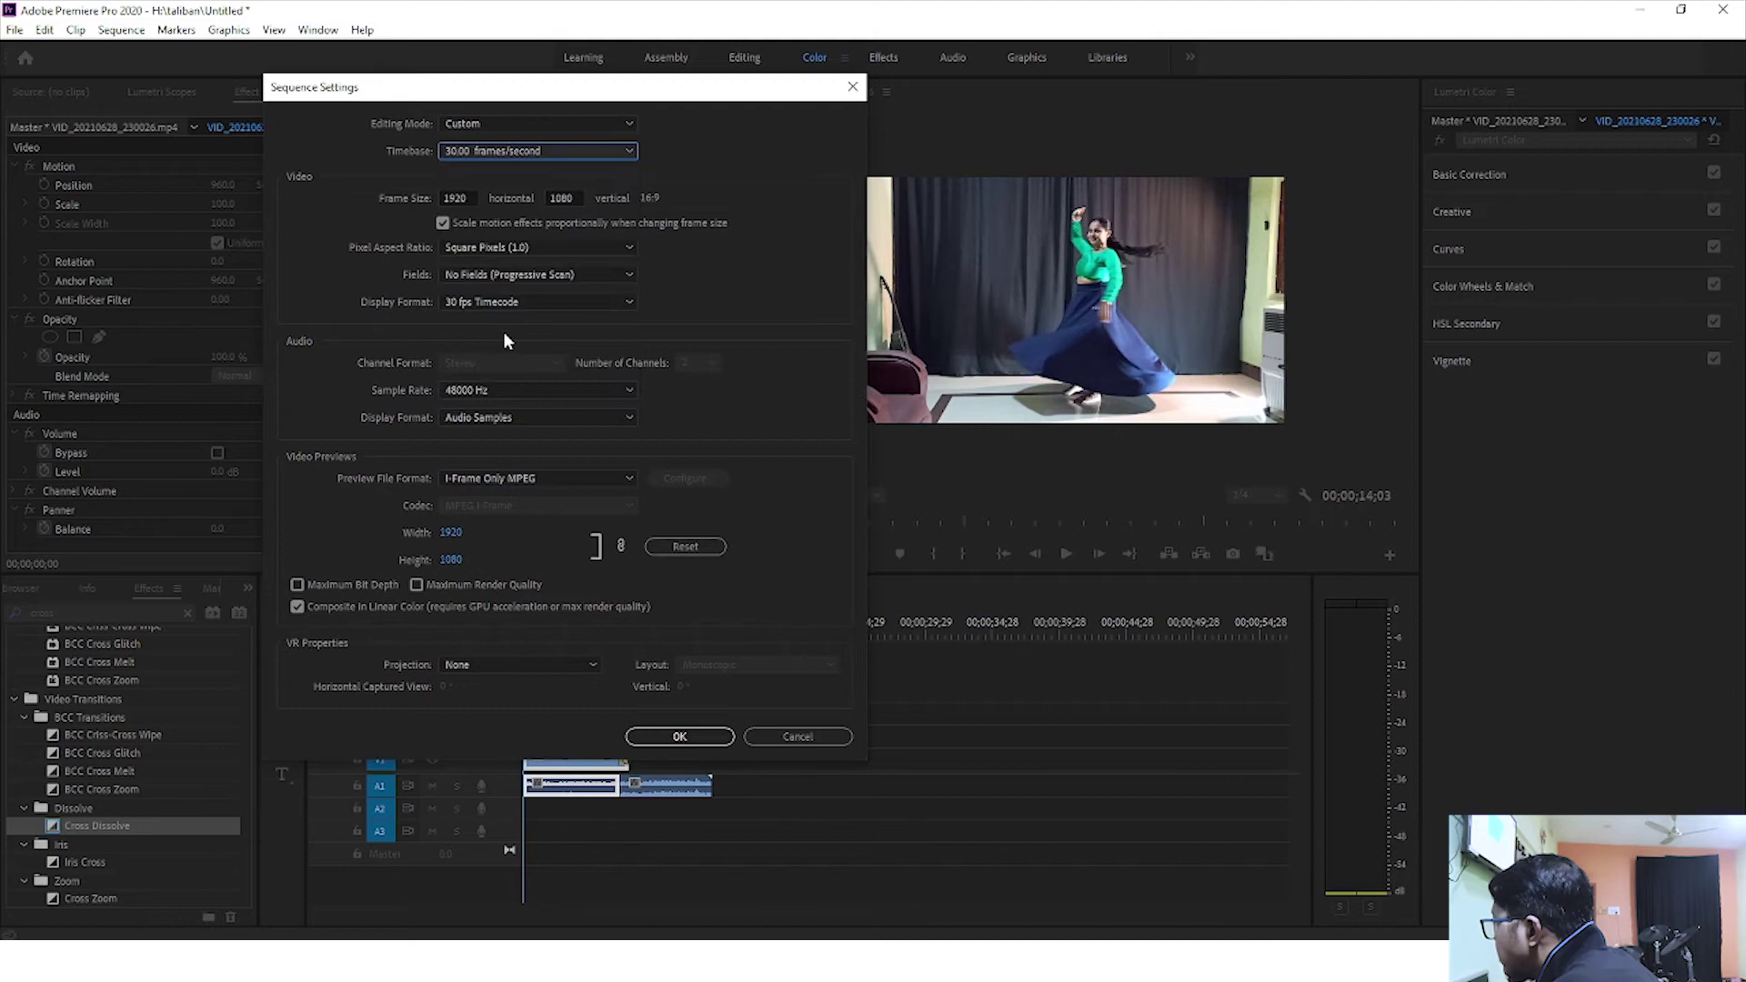
{"action": "left_click", "coordinate": [502, 479]}
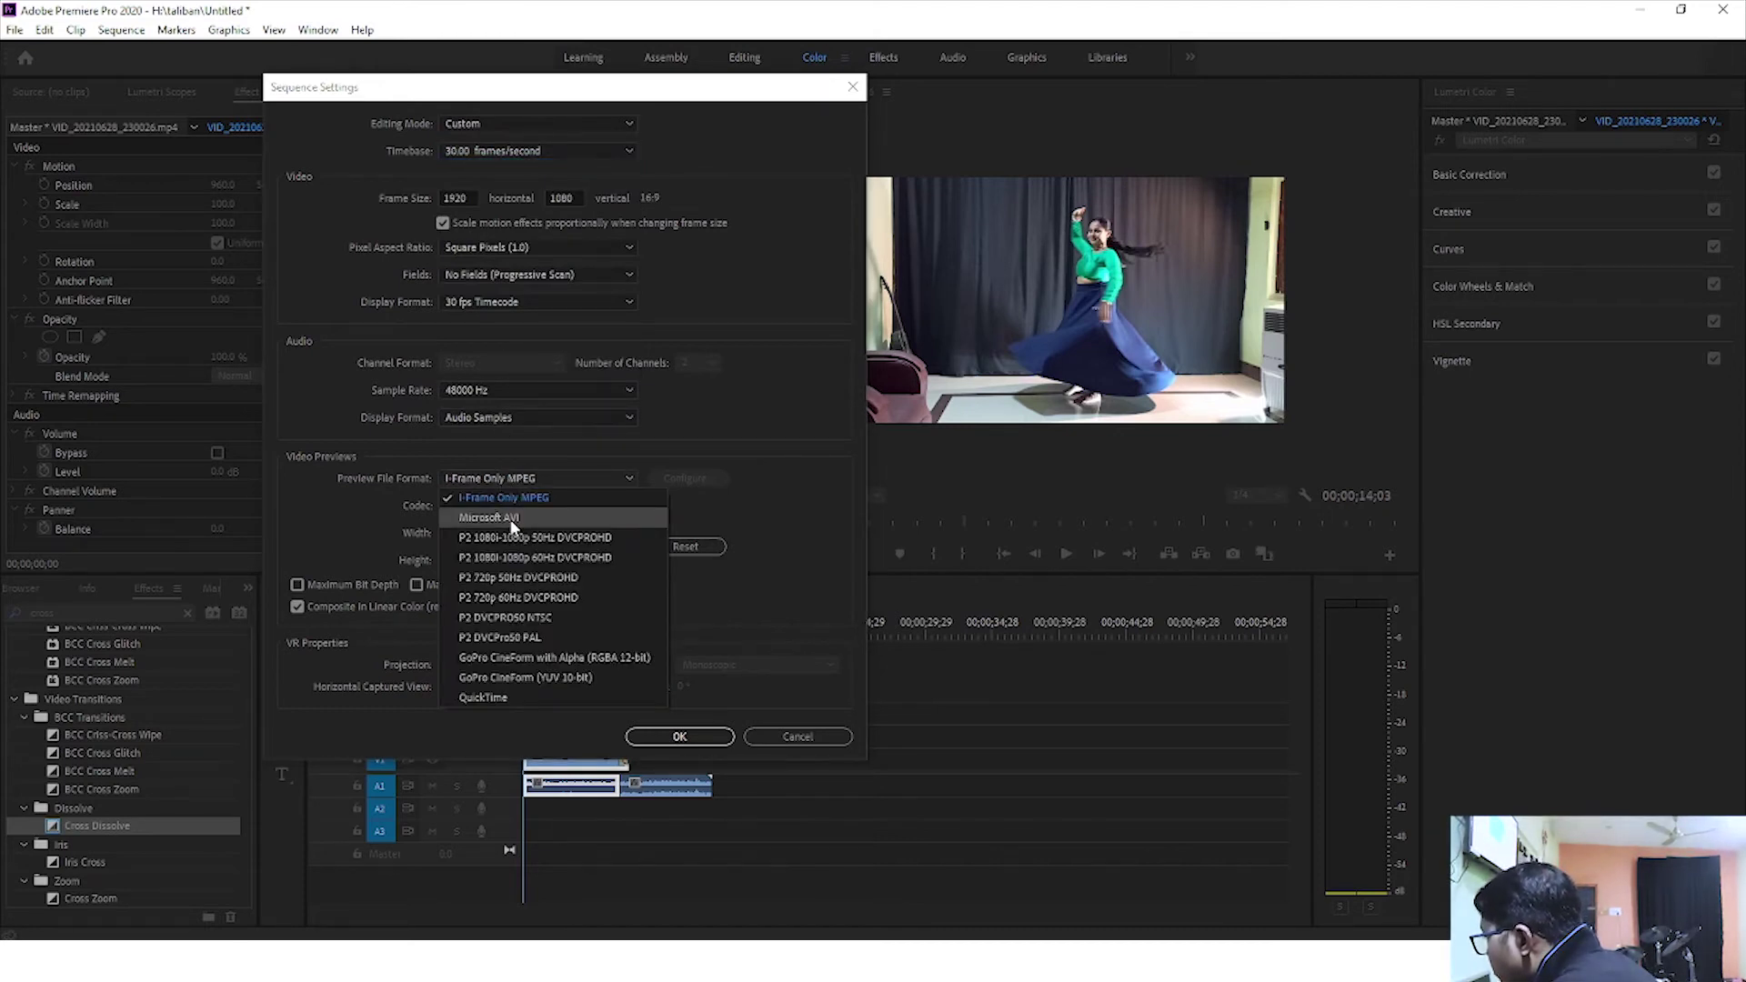
{"action": "left_click", "coordinate": [546, 696]}
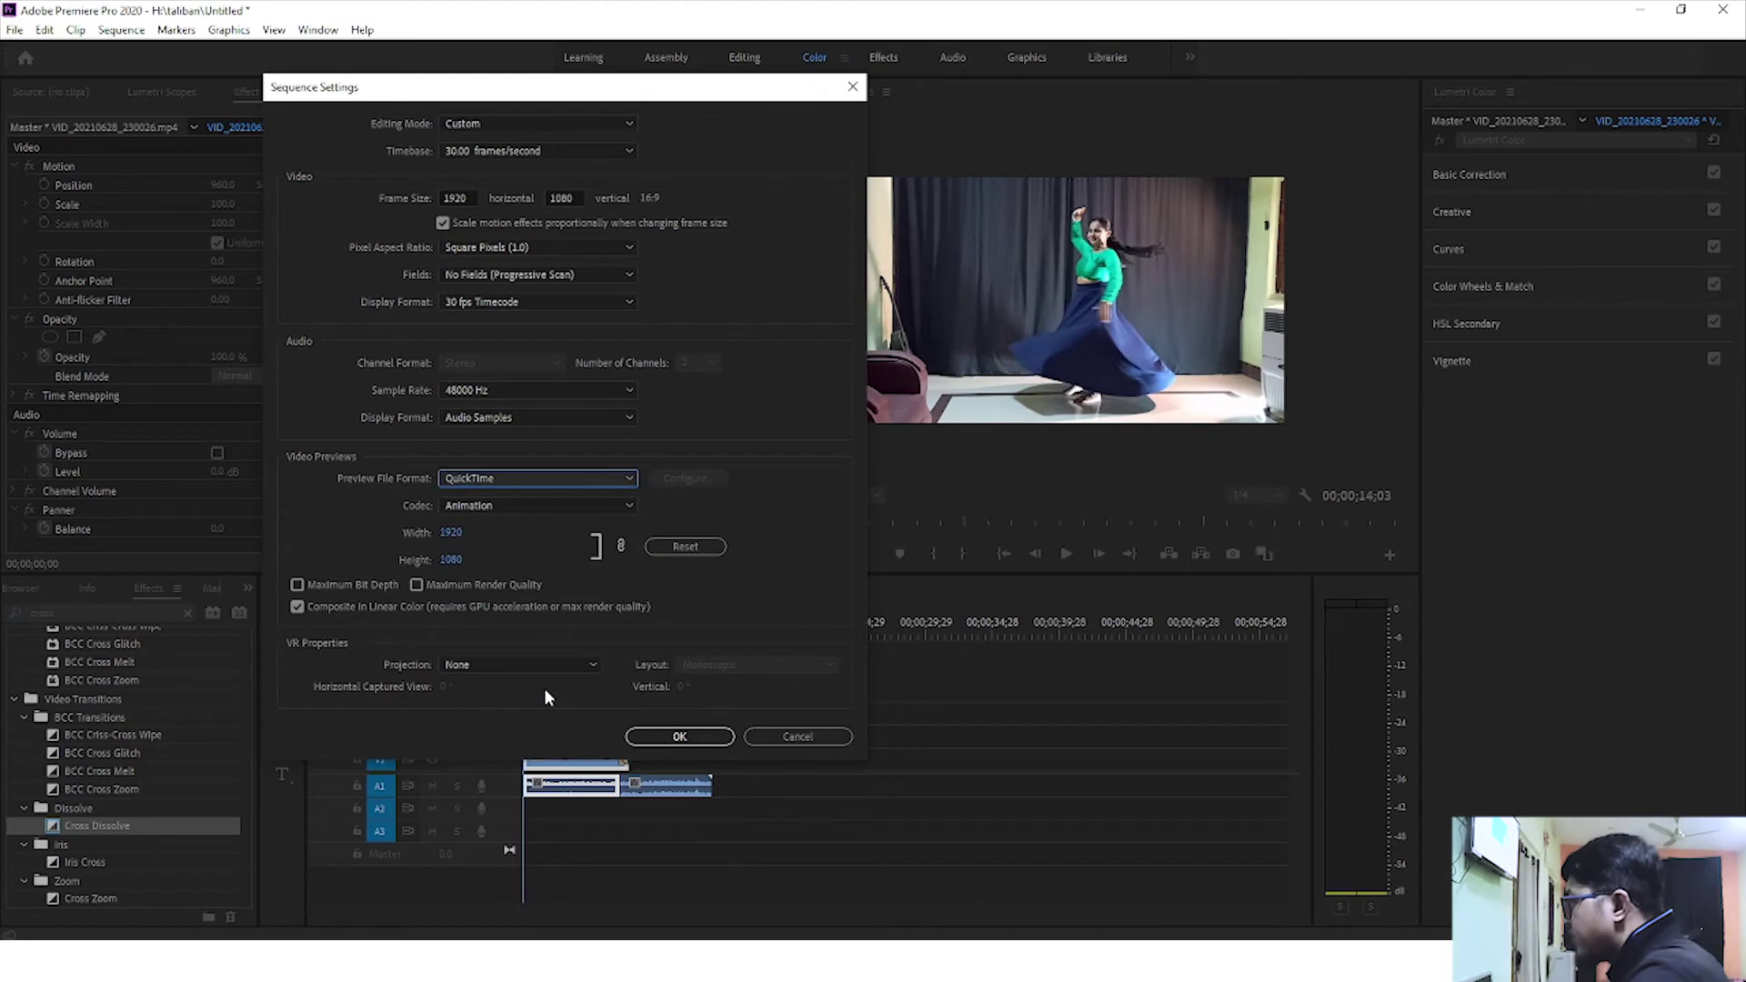
{"action": "left_click", "coordinate": [507, 503]}
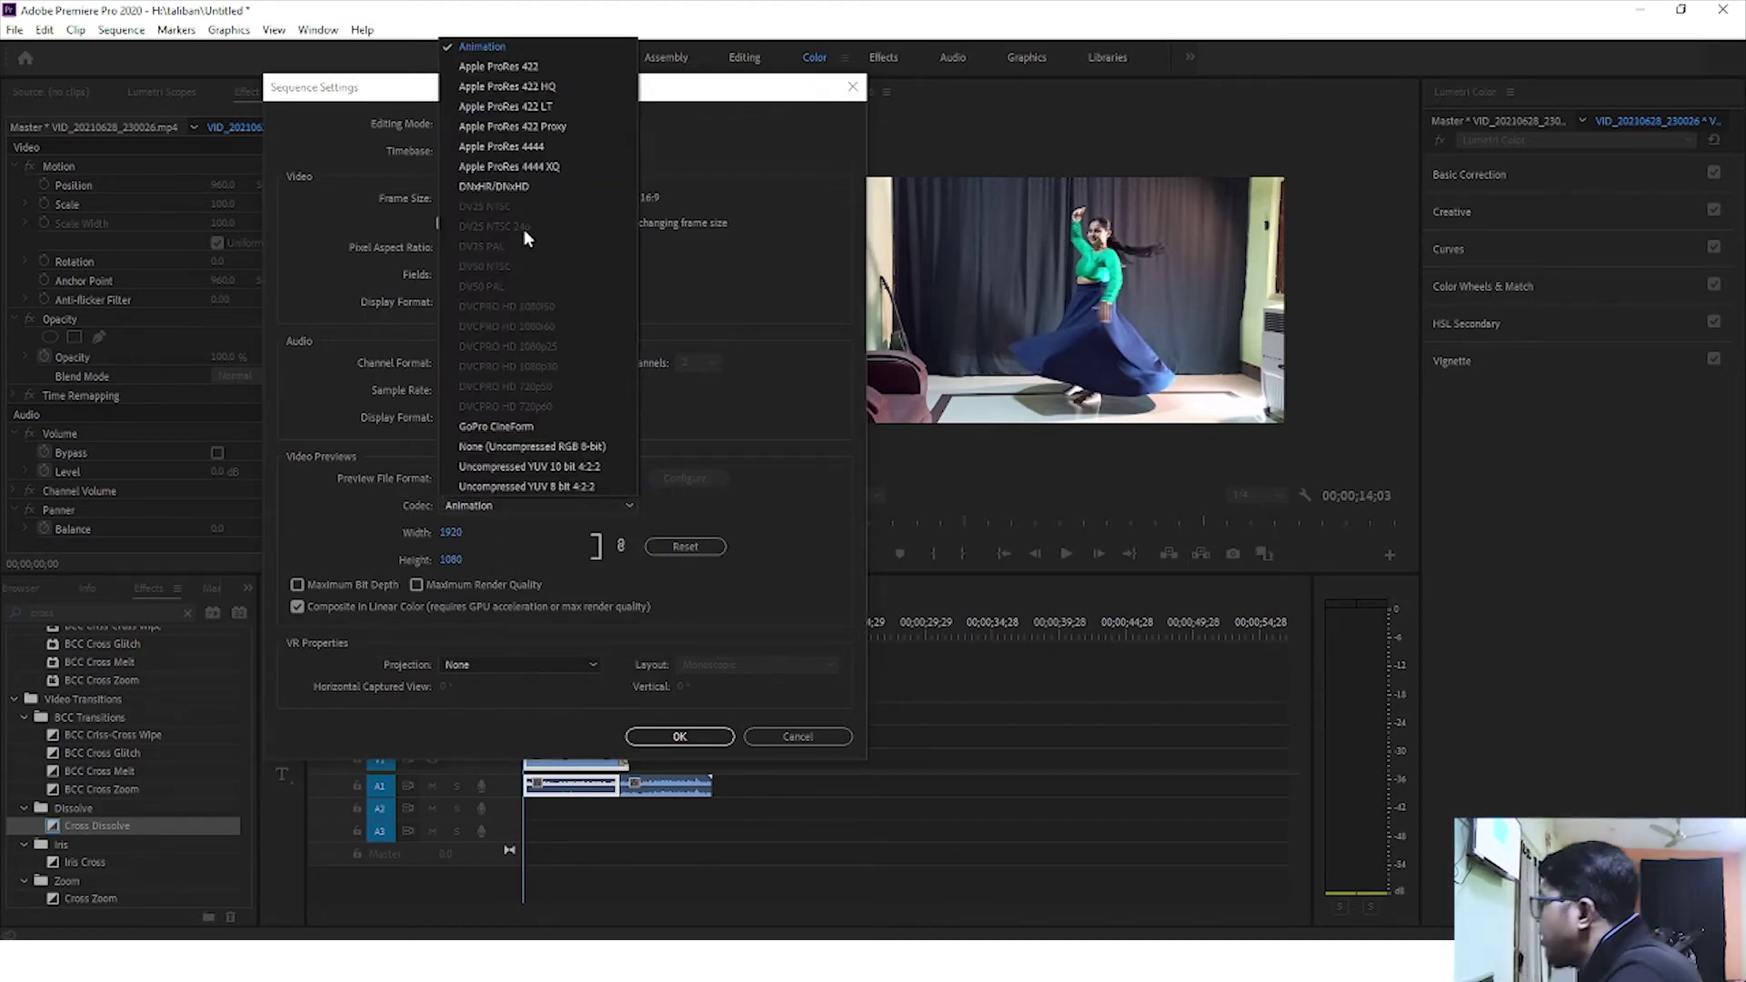
{"action": "left_click", "coordinate": [491, 88]}
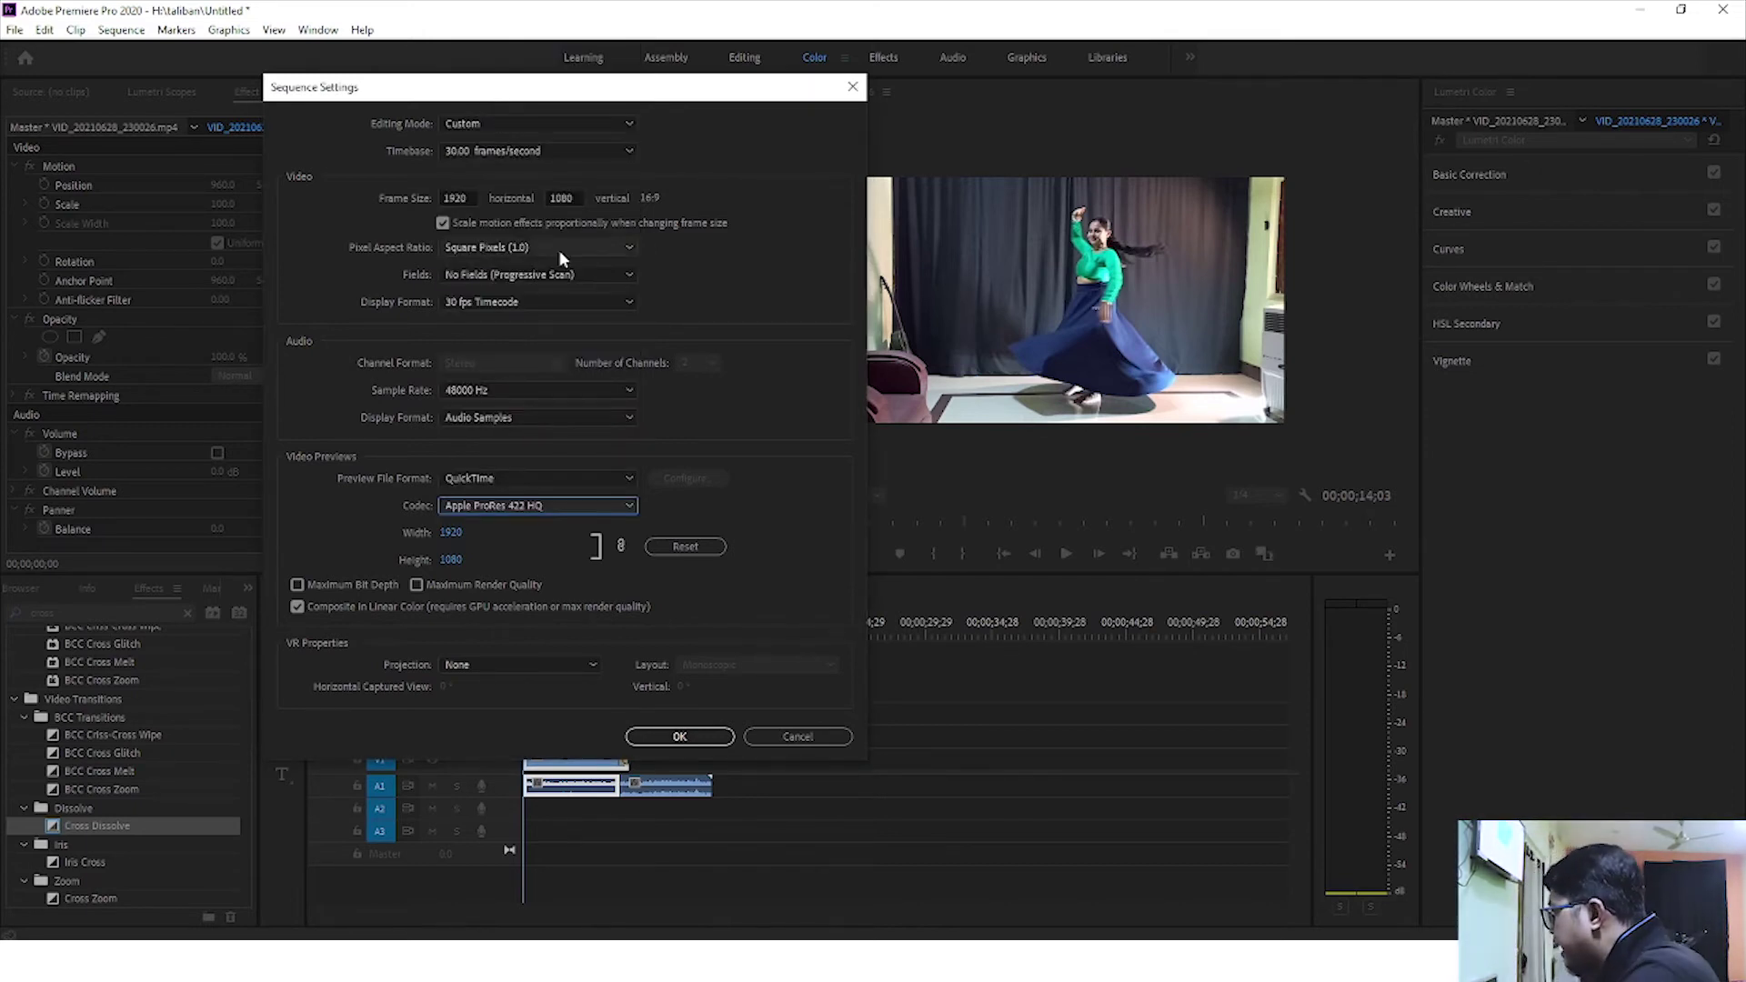
{"action": "left_click", "coordinate": [414, 585]}
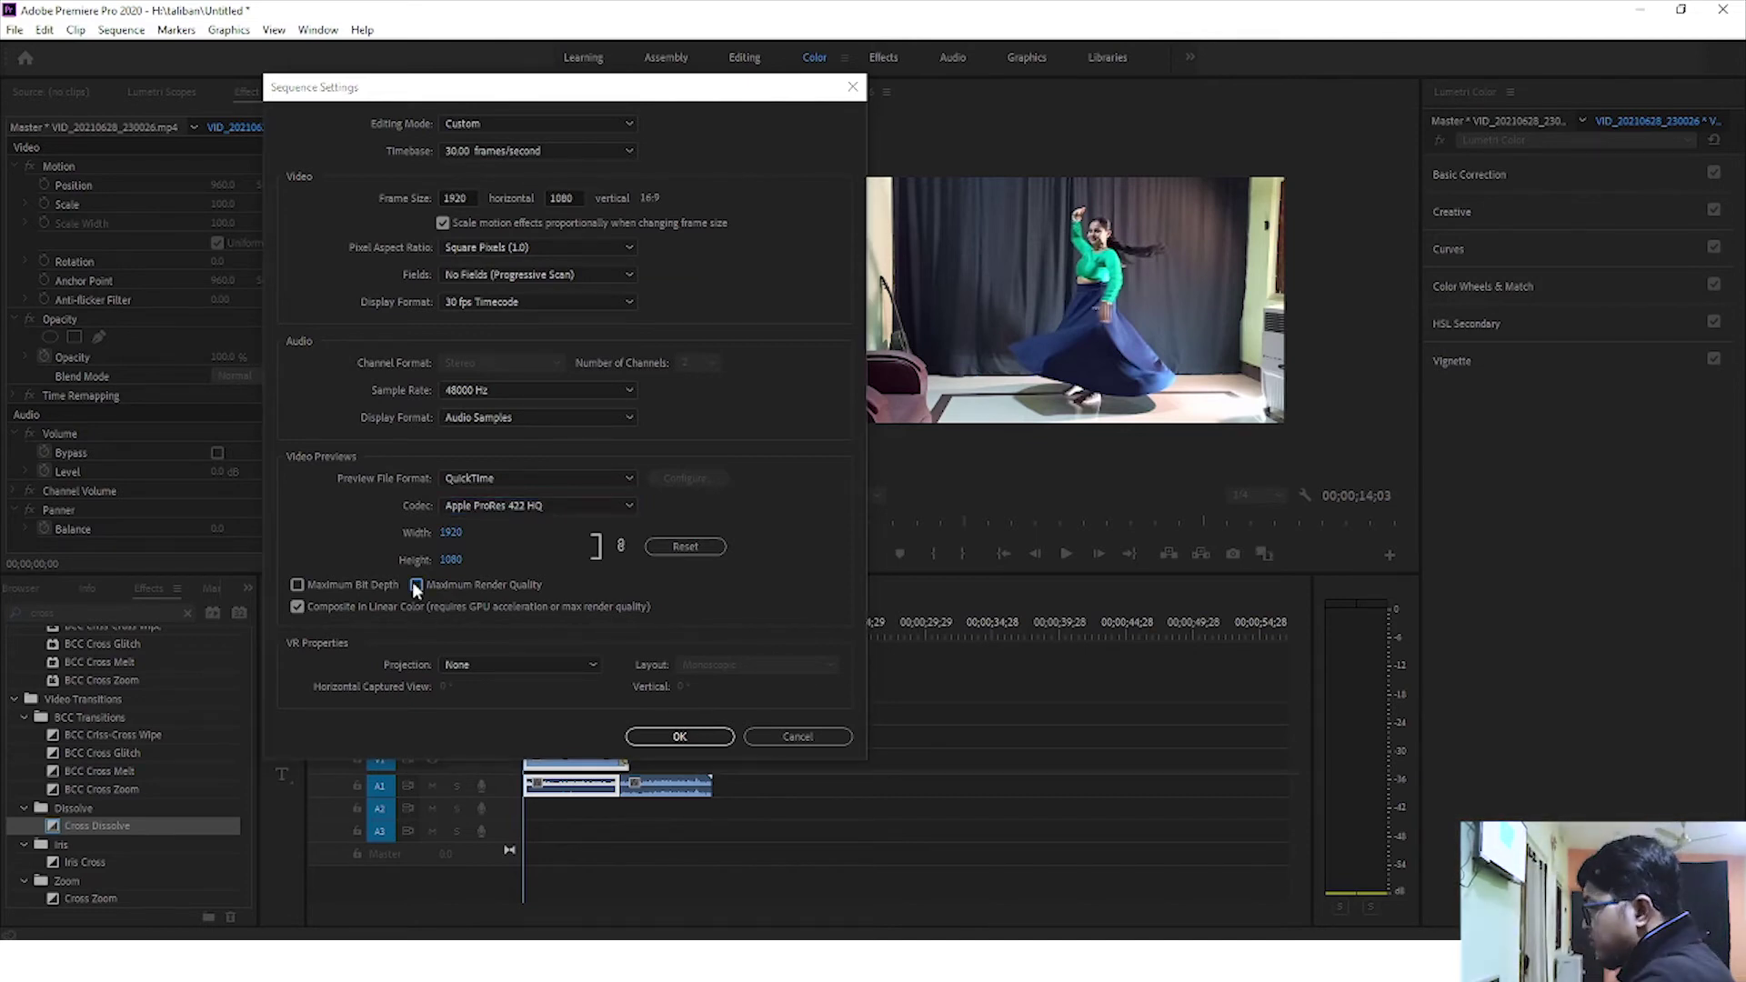
{"action": "left_click", "coordinate": [714, 466]}
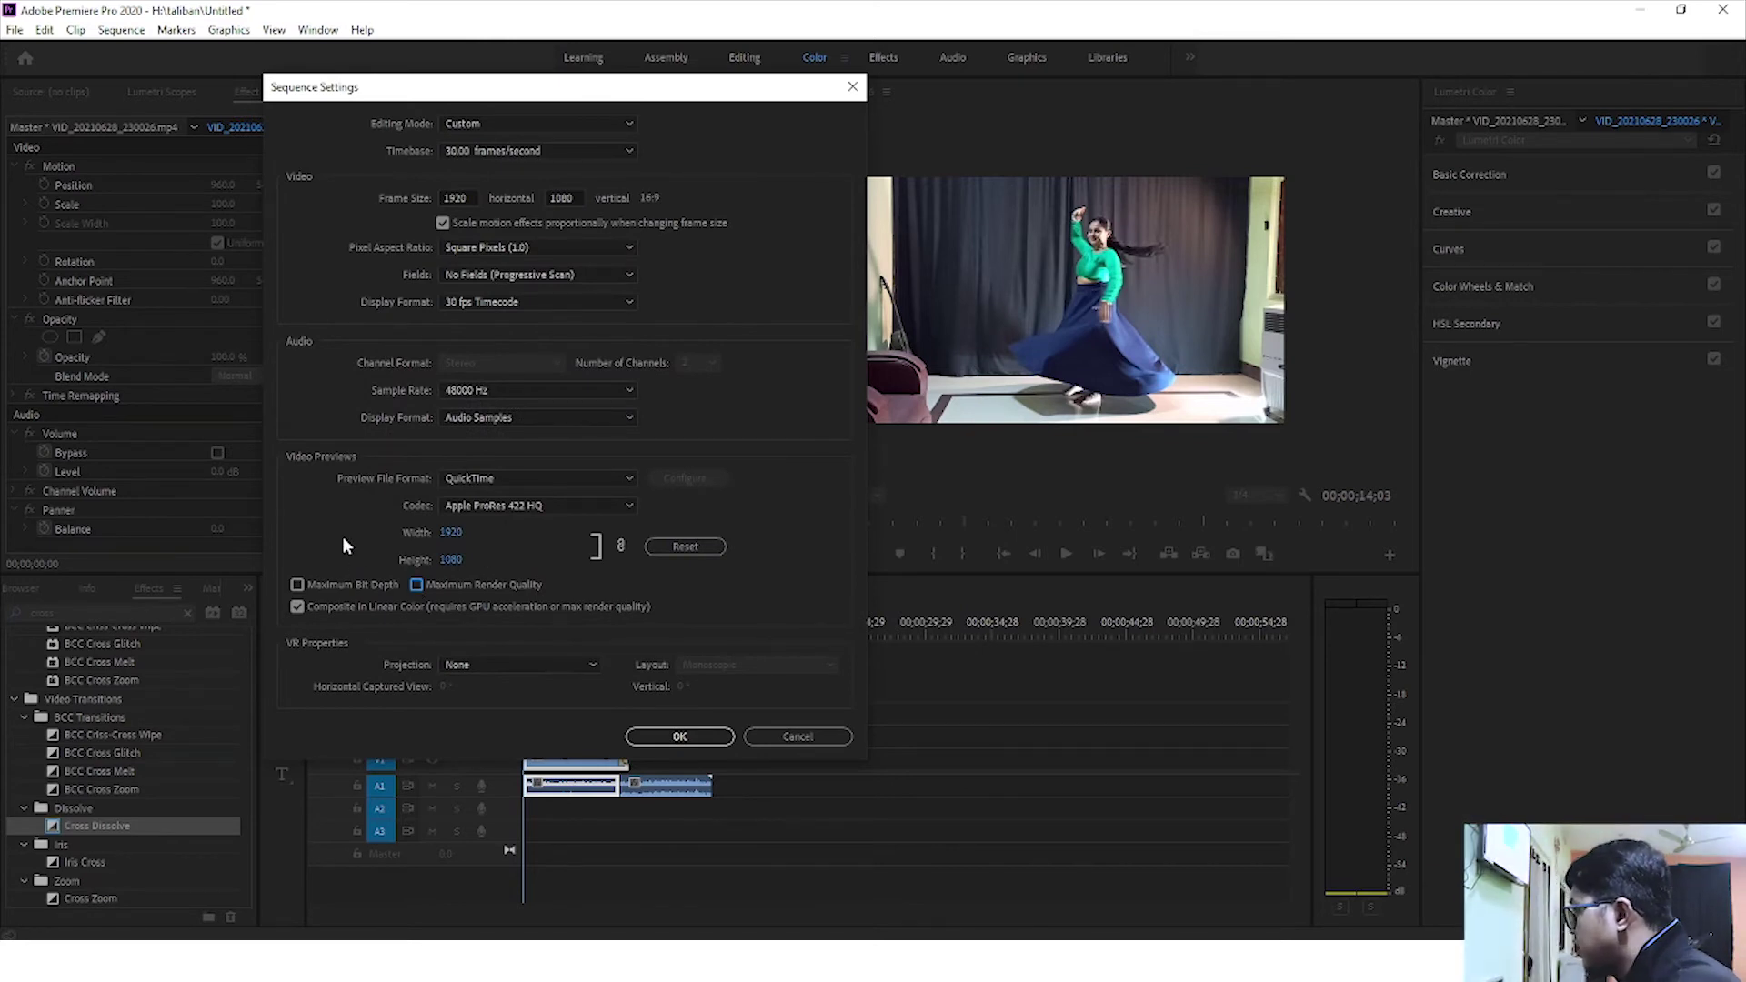
{"action": "left_click", "coordinate": [678, 737]}
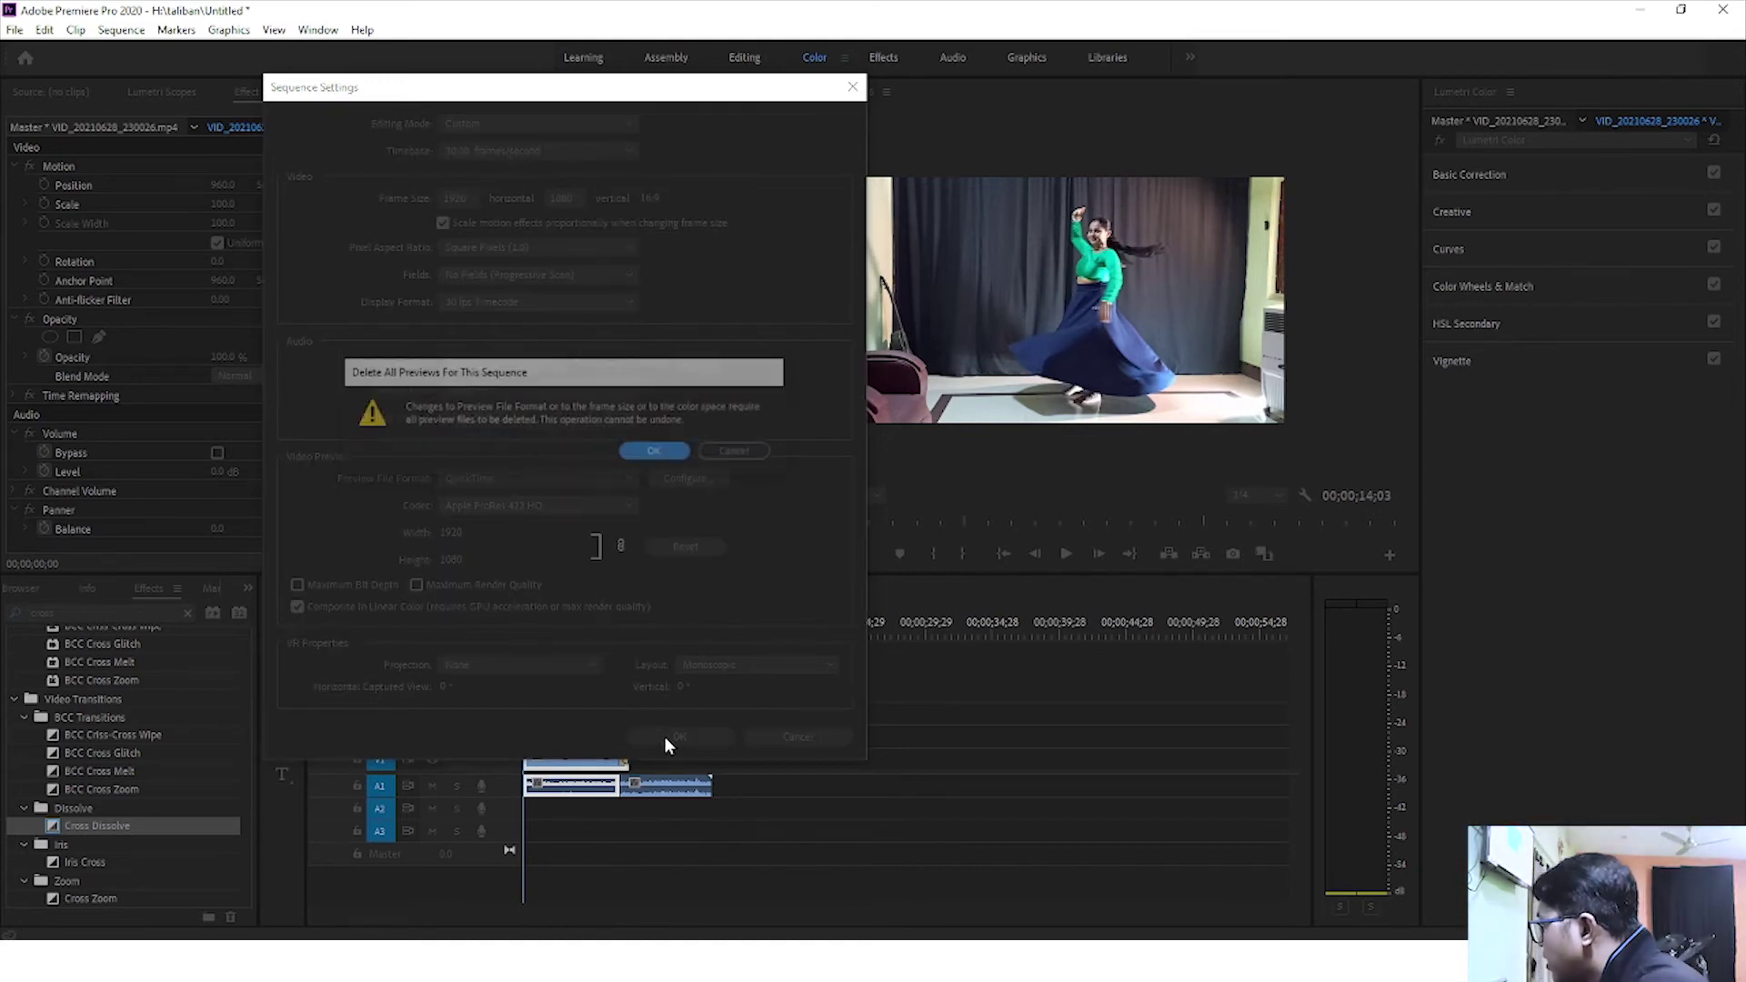
Confirm deleting existing previews and move the playhead to 00:00:04:29
{"action": "left_click", "coordinate": [656, 455]}
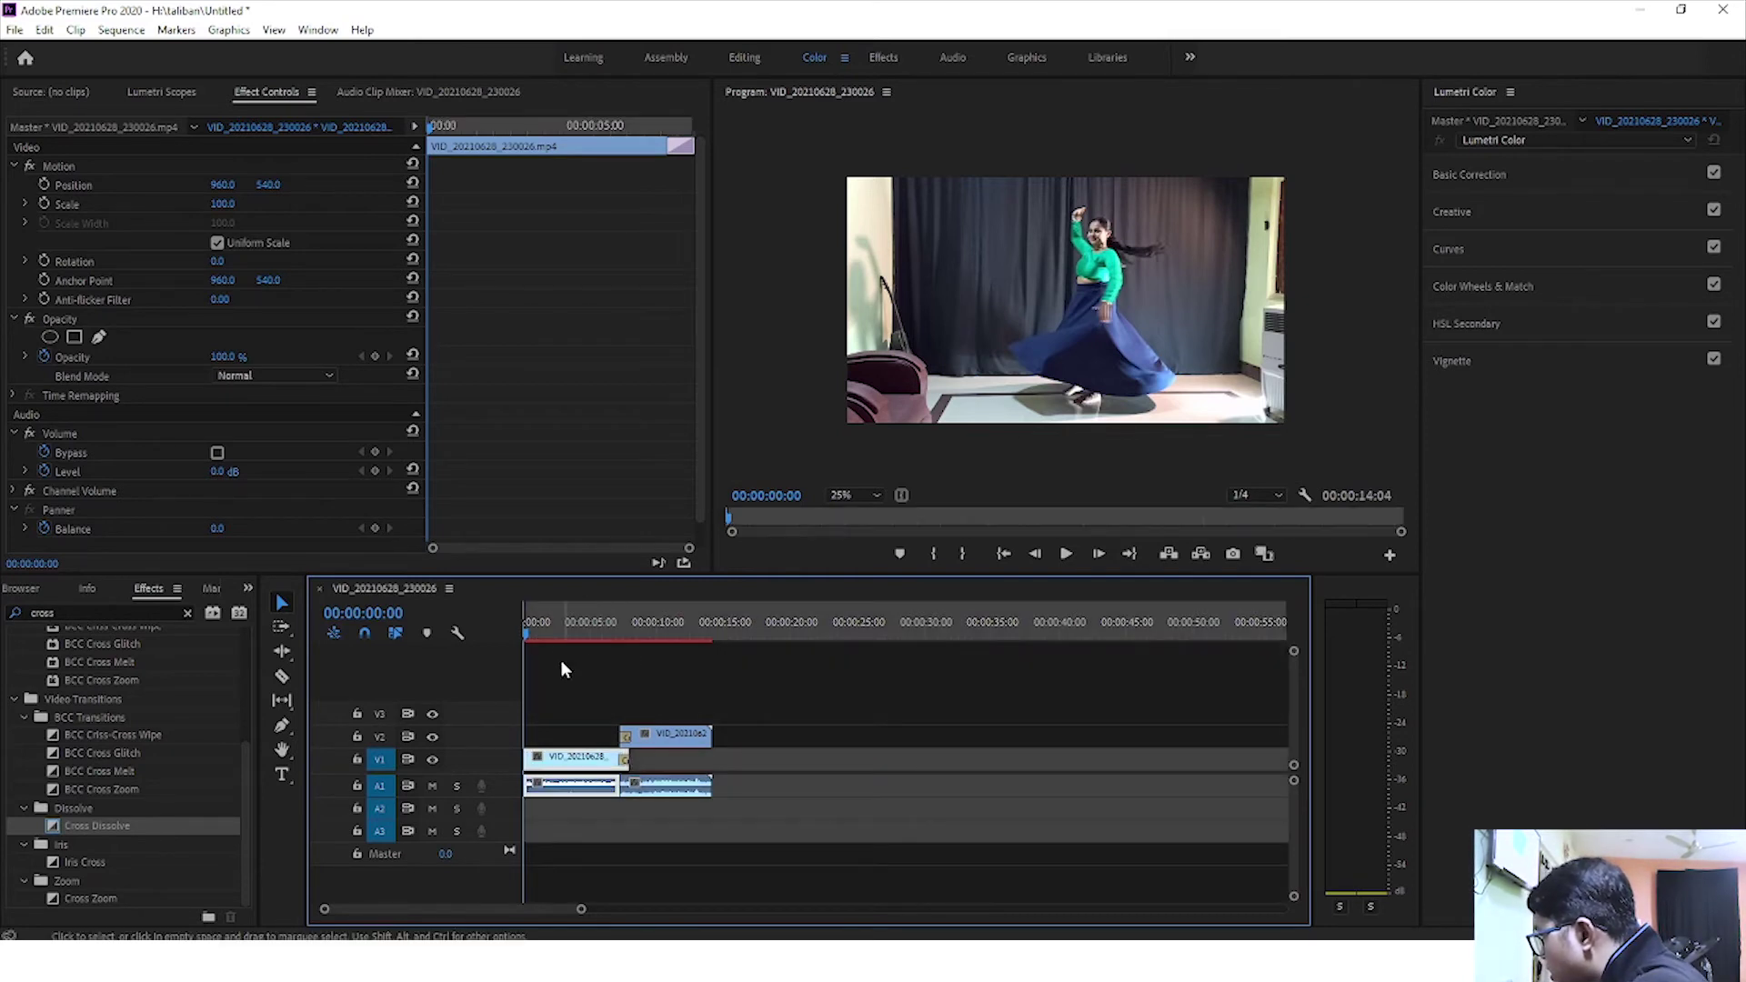
{"action": "mouse_move", "coordinate": [530, 634]}
{"action": "left_mouse_down"}
{"action": "mouse_move", "coordinate": [714, 637]}
{"action": "mouse_move", "coordinate": [528, 637]}
{"action": "left_mouse_up"}
{"action": "left_click", "coordinate": [591, 636]}
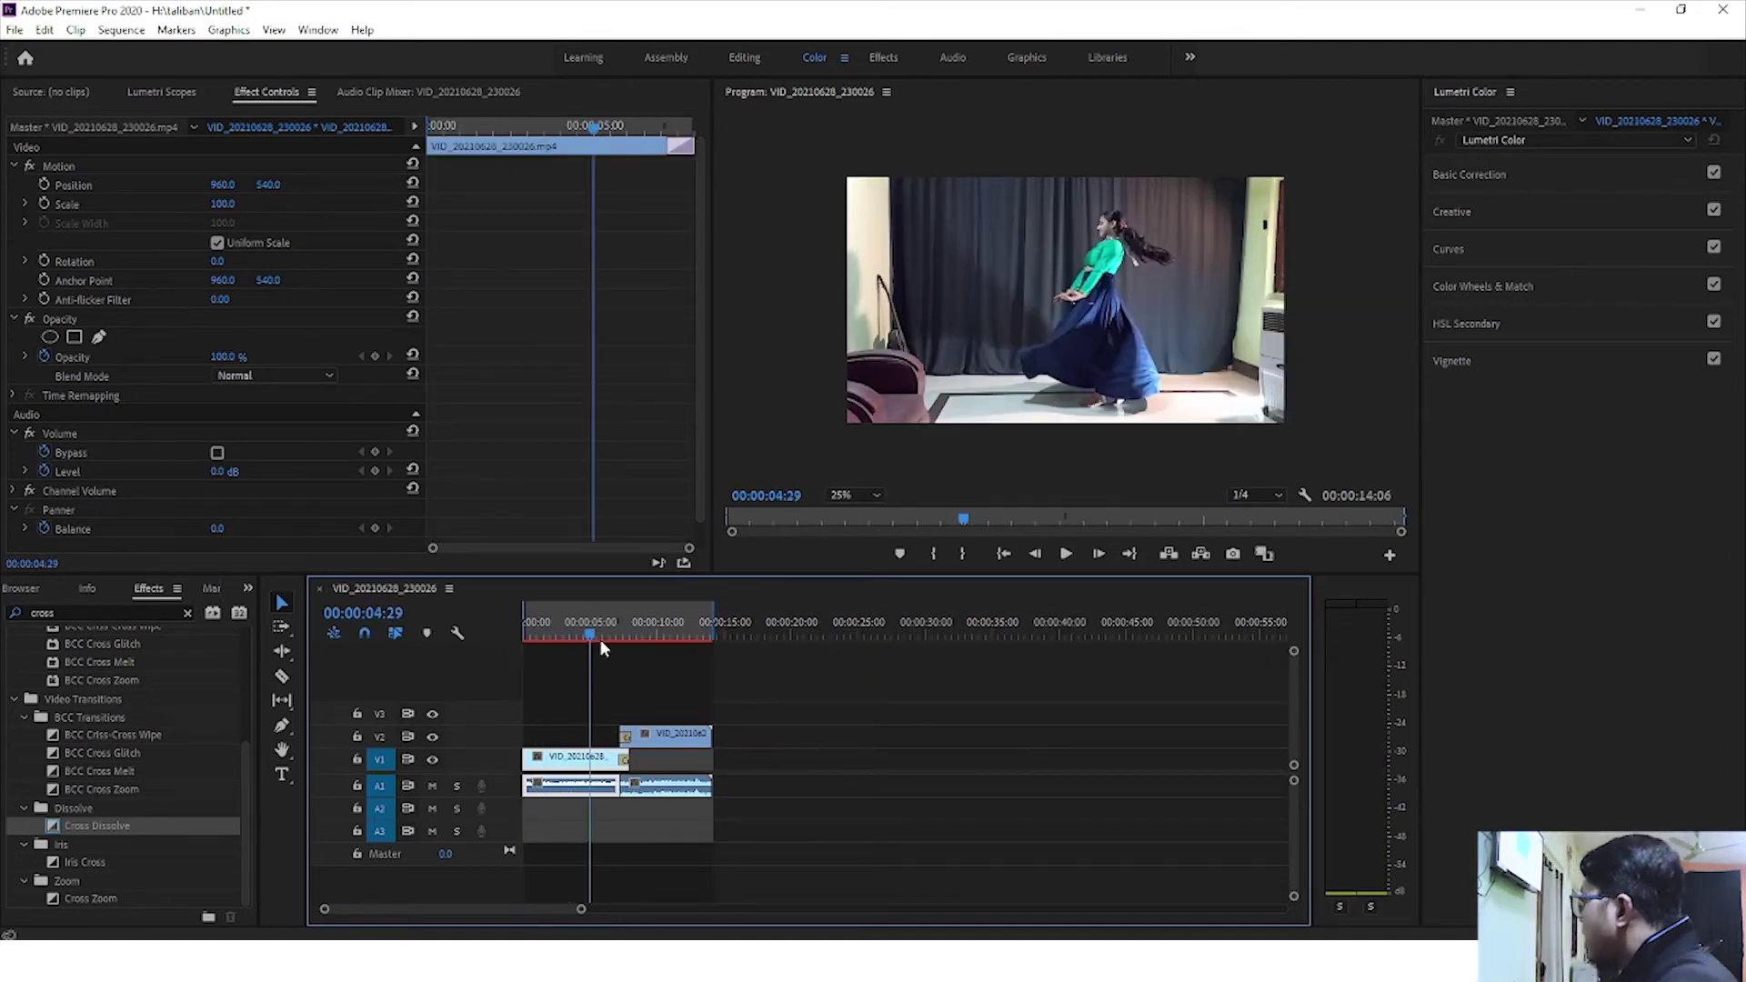
Reopen Sequence Settings to verify 30.00 fps and ProRes 422 HQ previews, then close it
{"action": "left_click", "coordinate": [120, 30]}
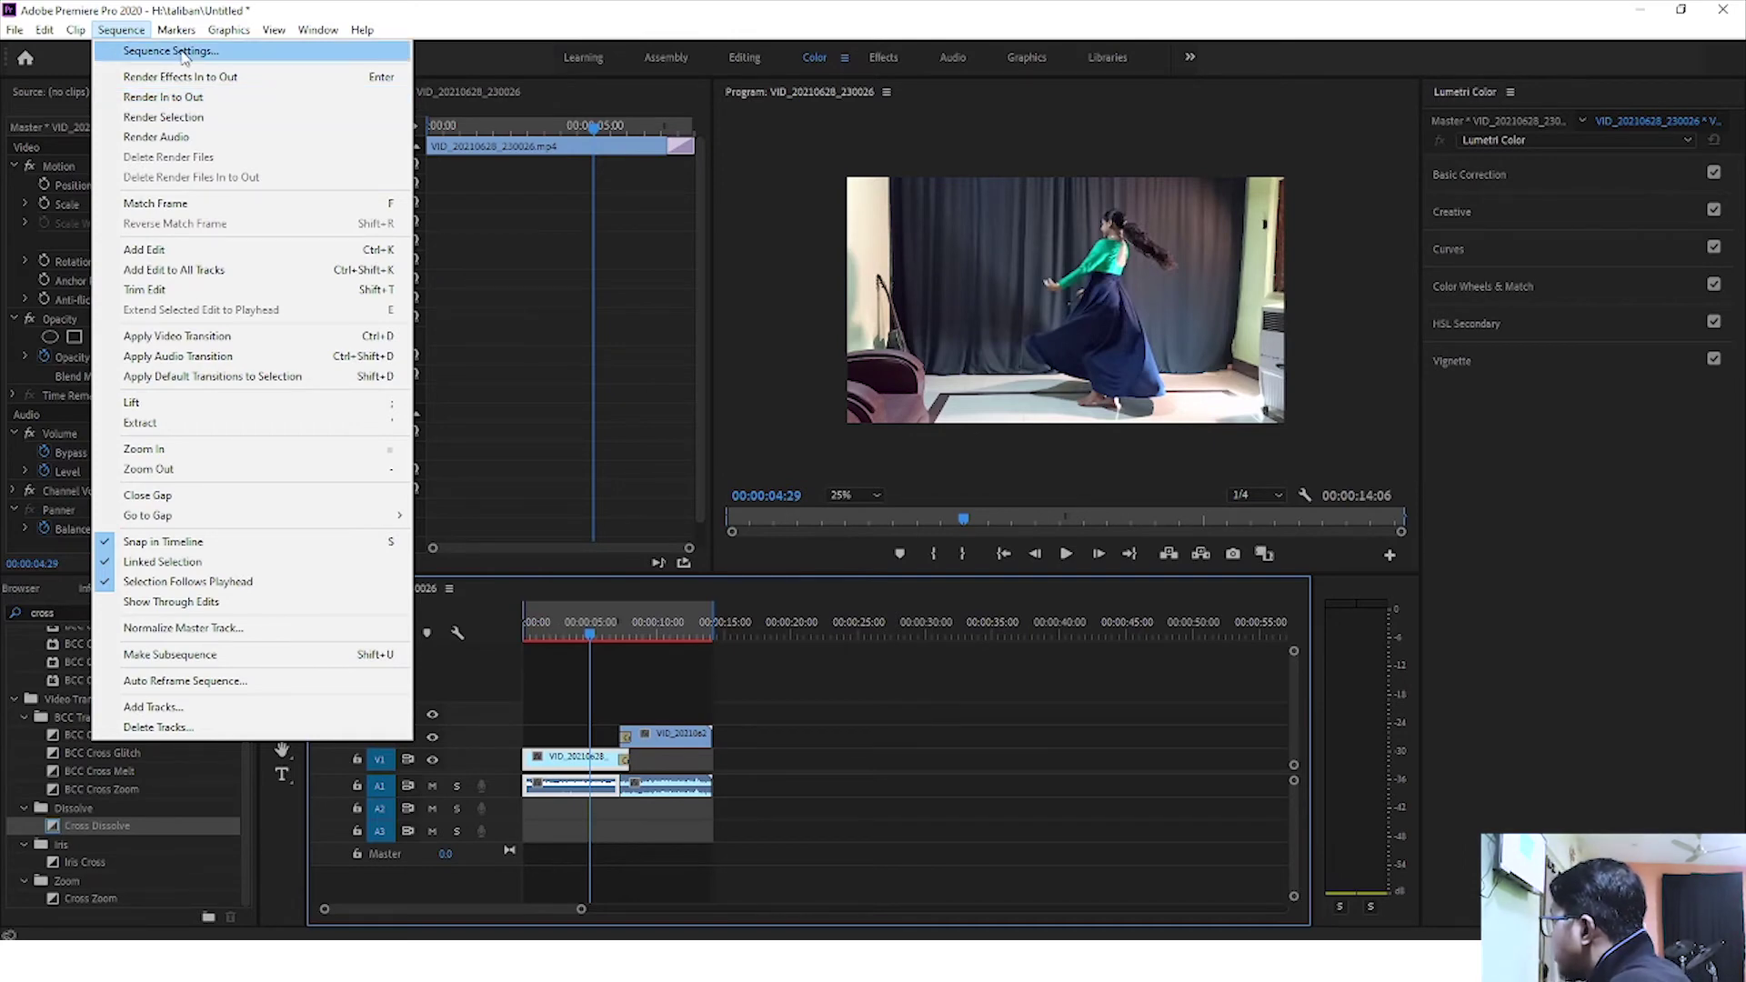
{"action": "left_click", "coordinate": [140, 51]}
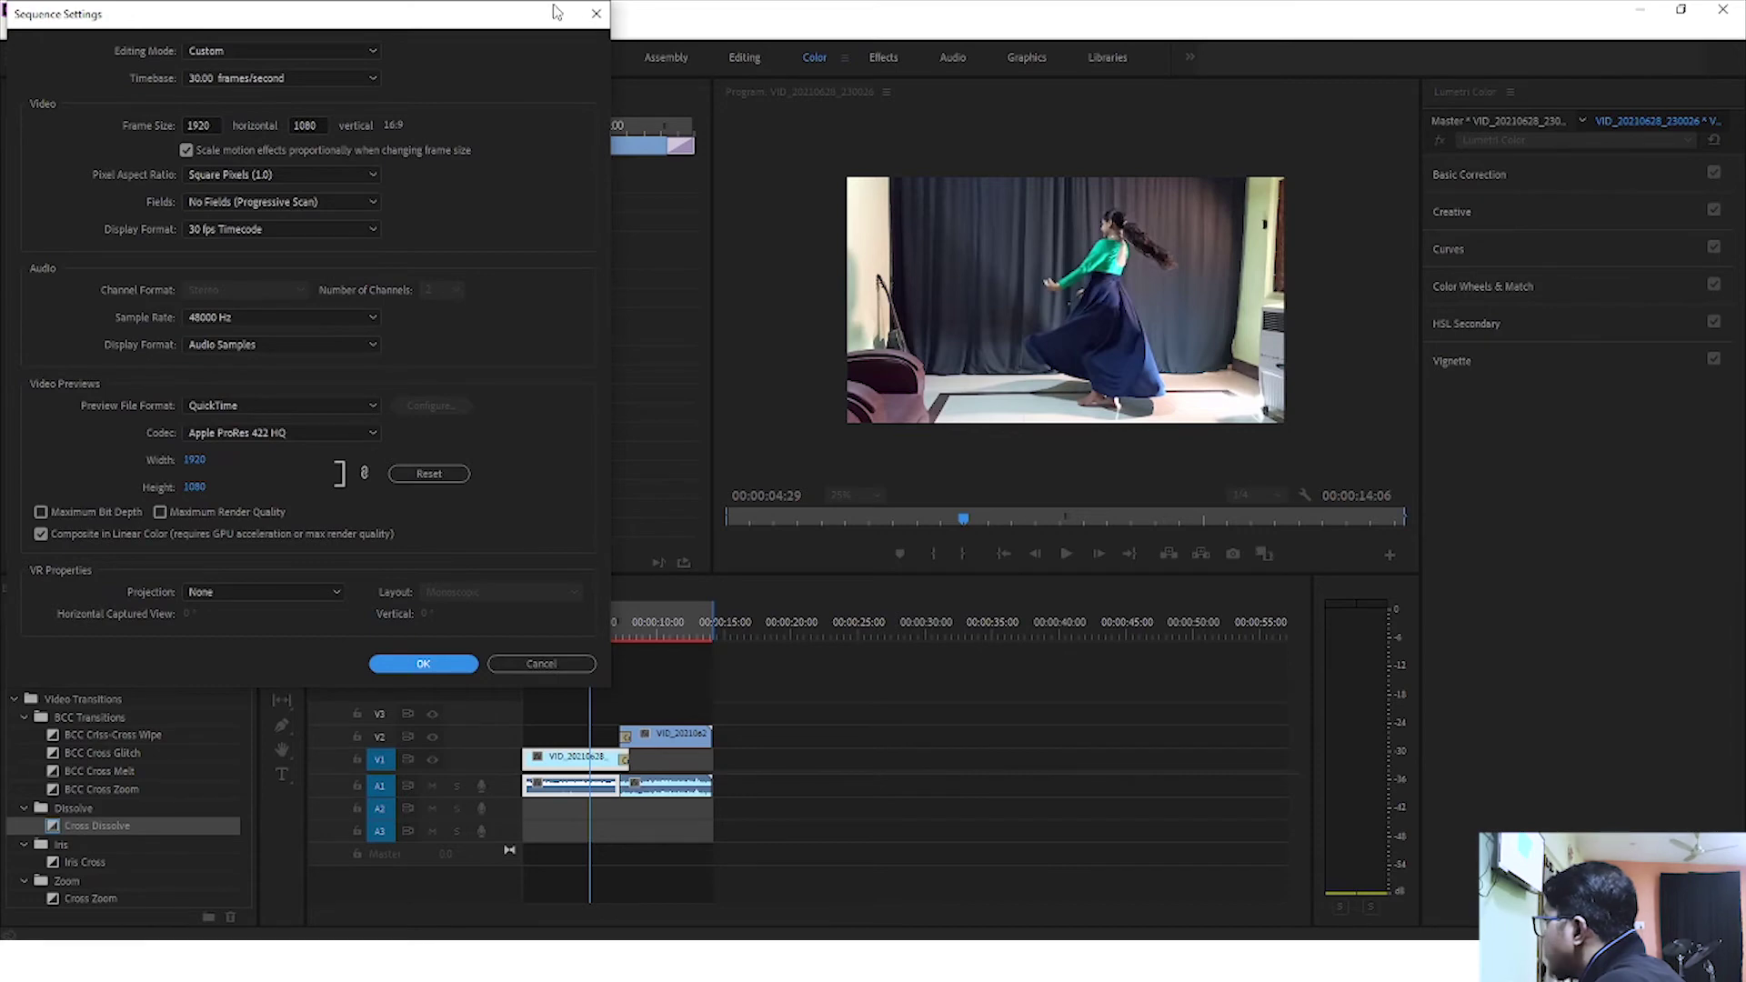
{"action": "left_click", "coordinate": [594, 17]}
Render In to Out previews for the whole sequence, then stop playback at 00:00:01:27
{"action": "left_click", "coordinate": [121, 29]}
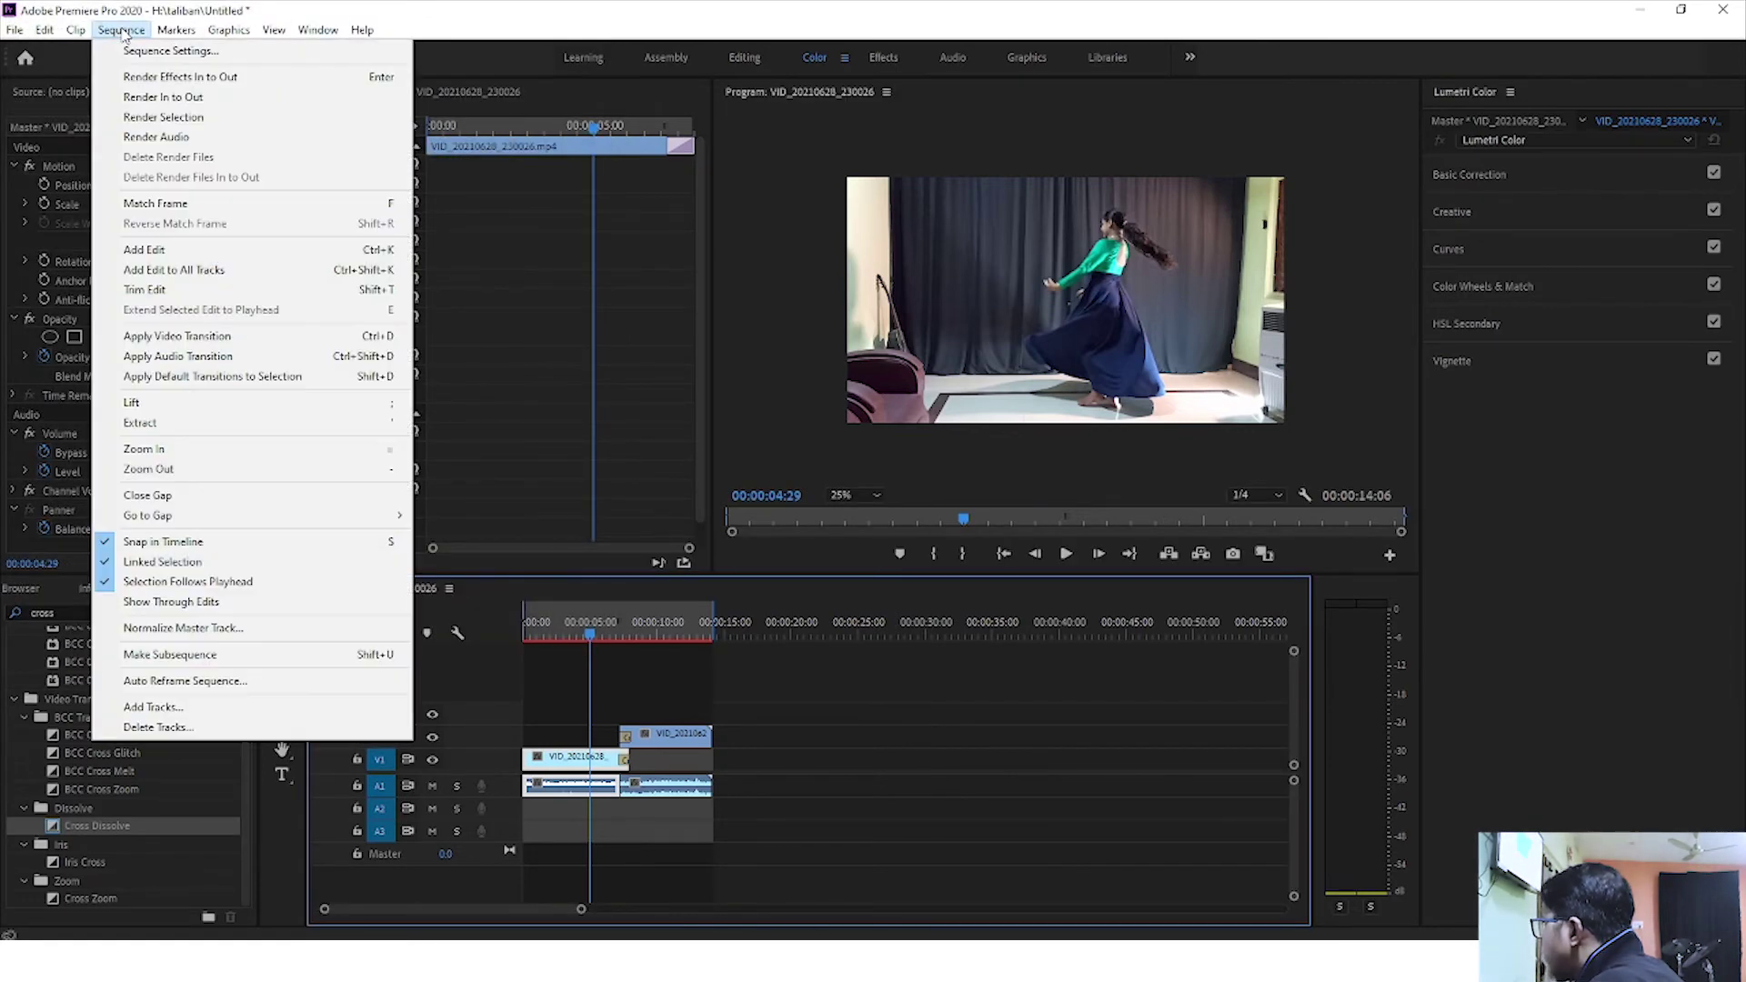
{"action": "left_click", "coordinate": [166, 102]}
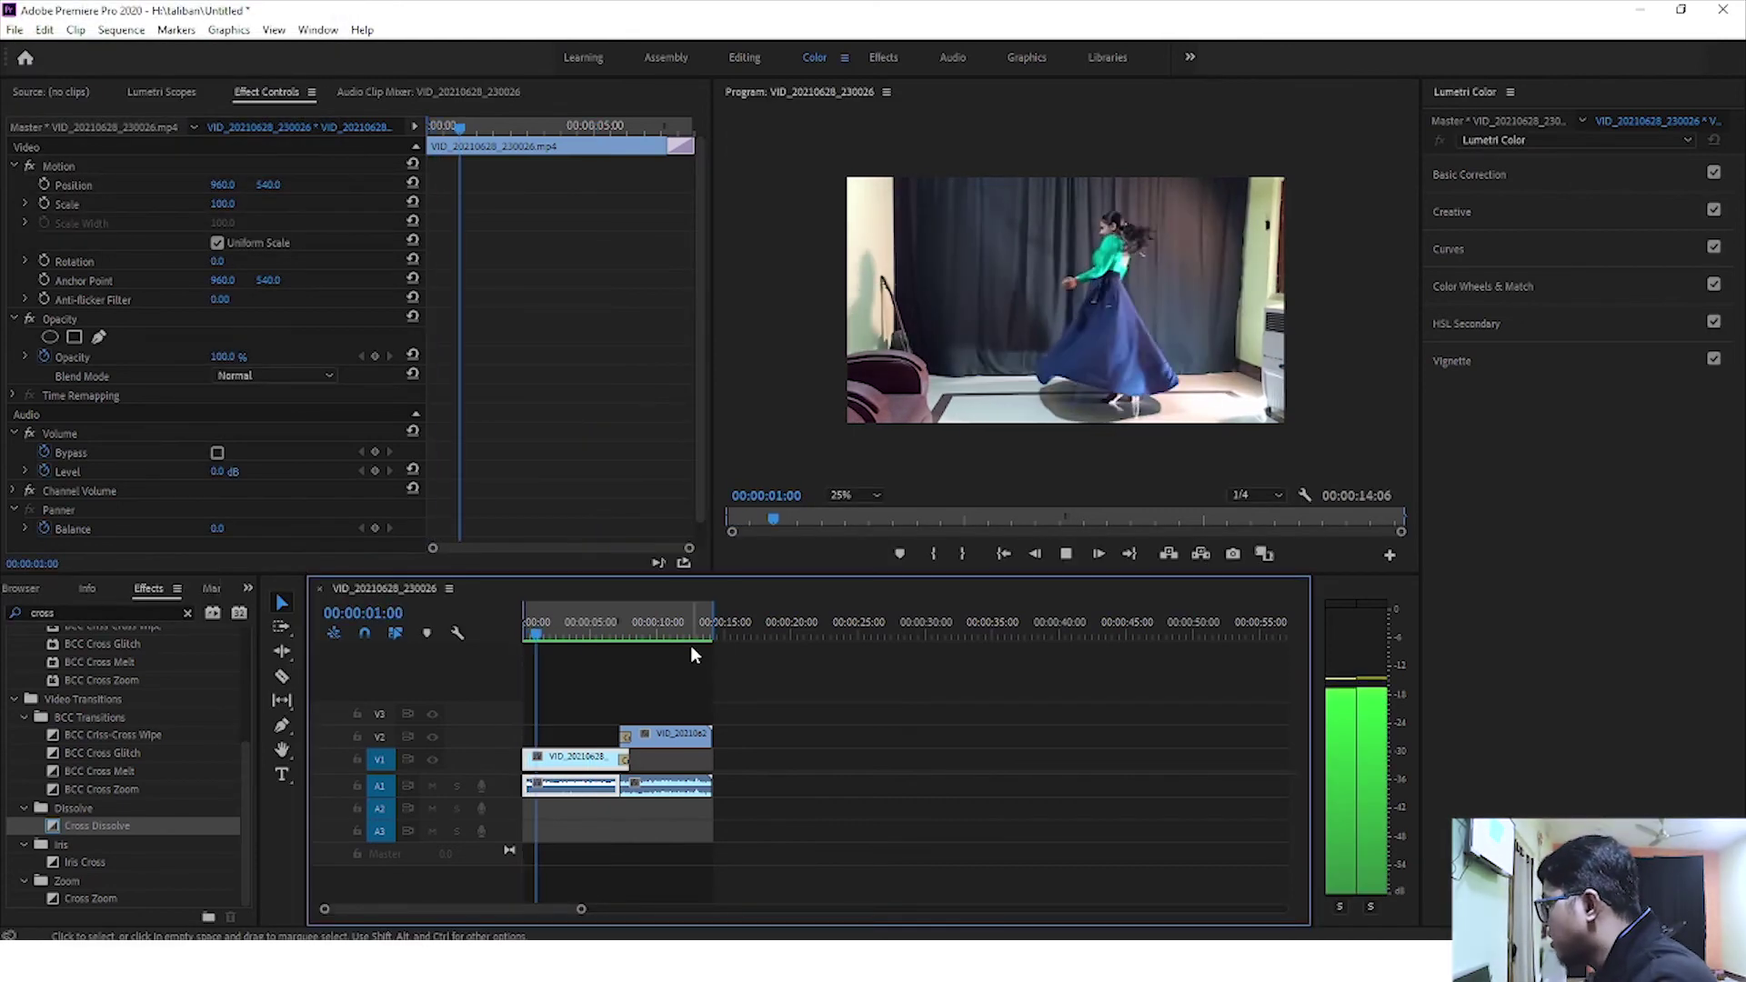
{"action": "left_click", "coordinate": [557, 636]}
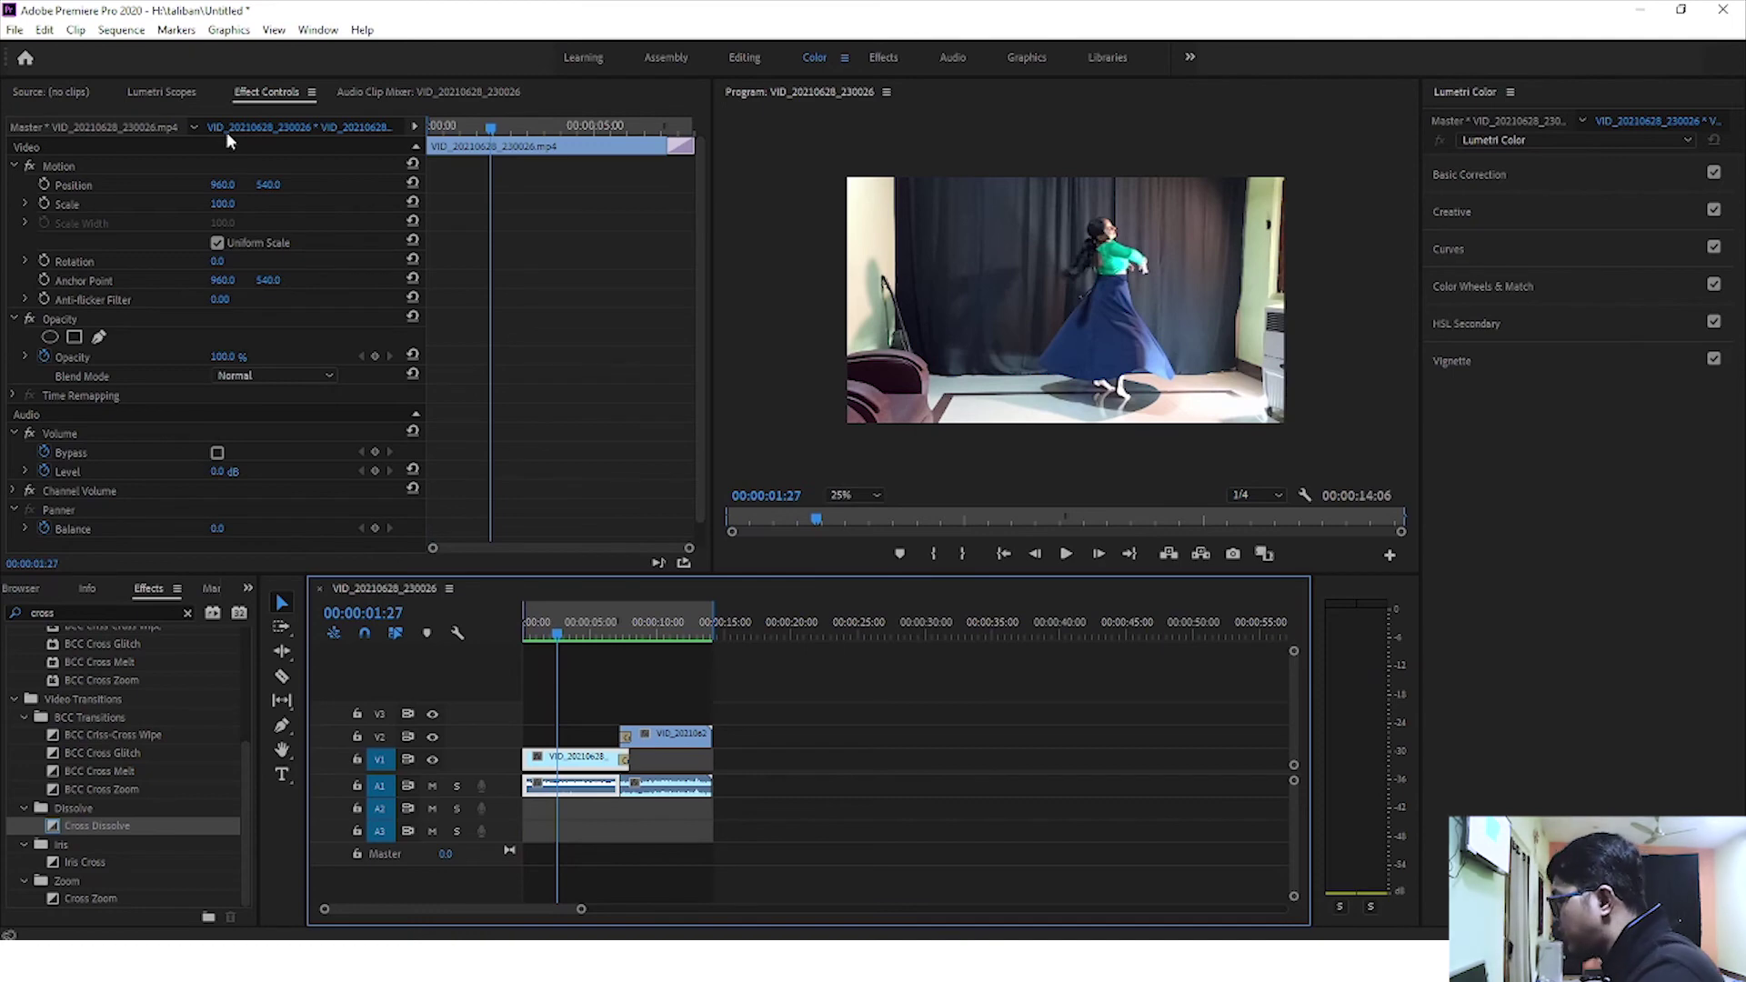
Set the sequence export to QuickTime, Apple ProRes 422 HQ preset, with Use Previews enabled
{"action": "left_click", "coordinate": [860, 780]}
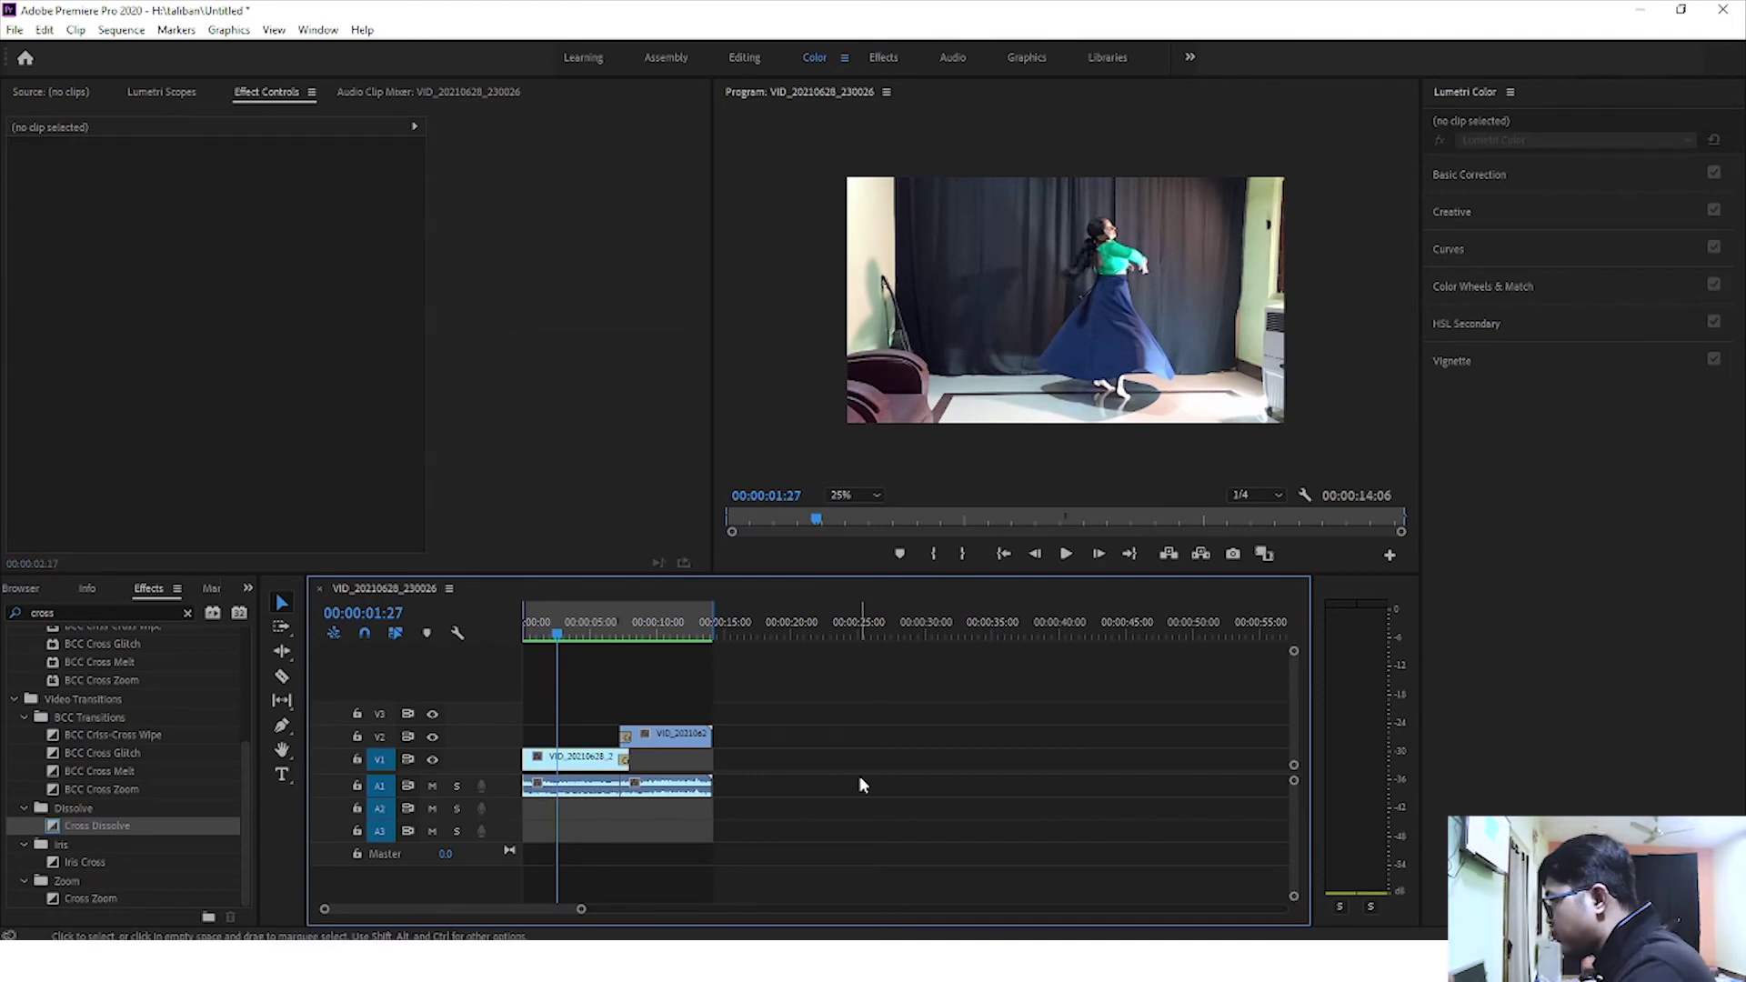
{"action": "key", "text": "ctrl+m"}
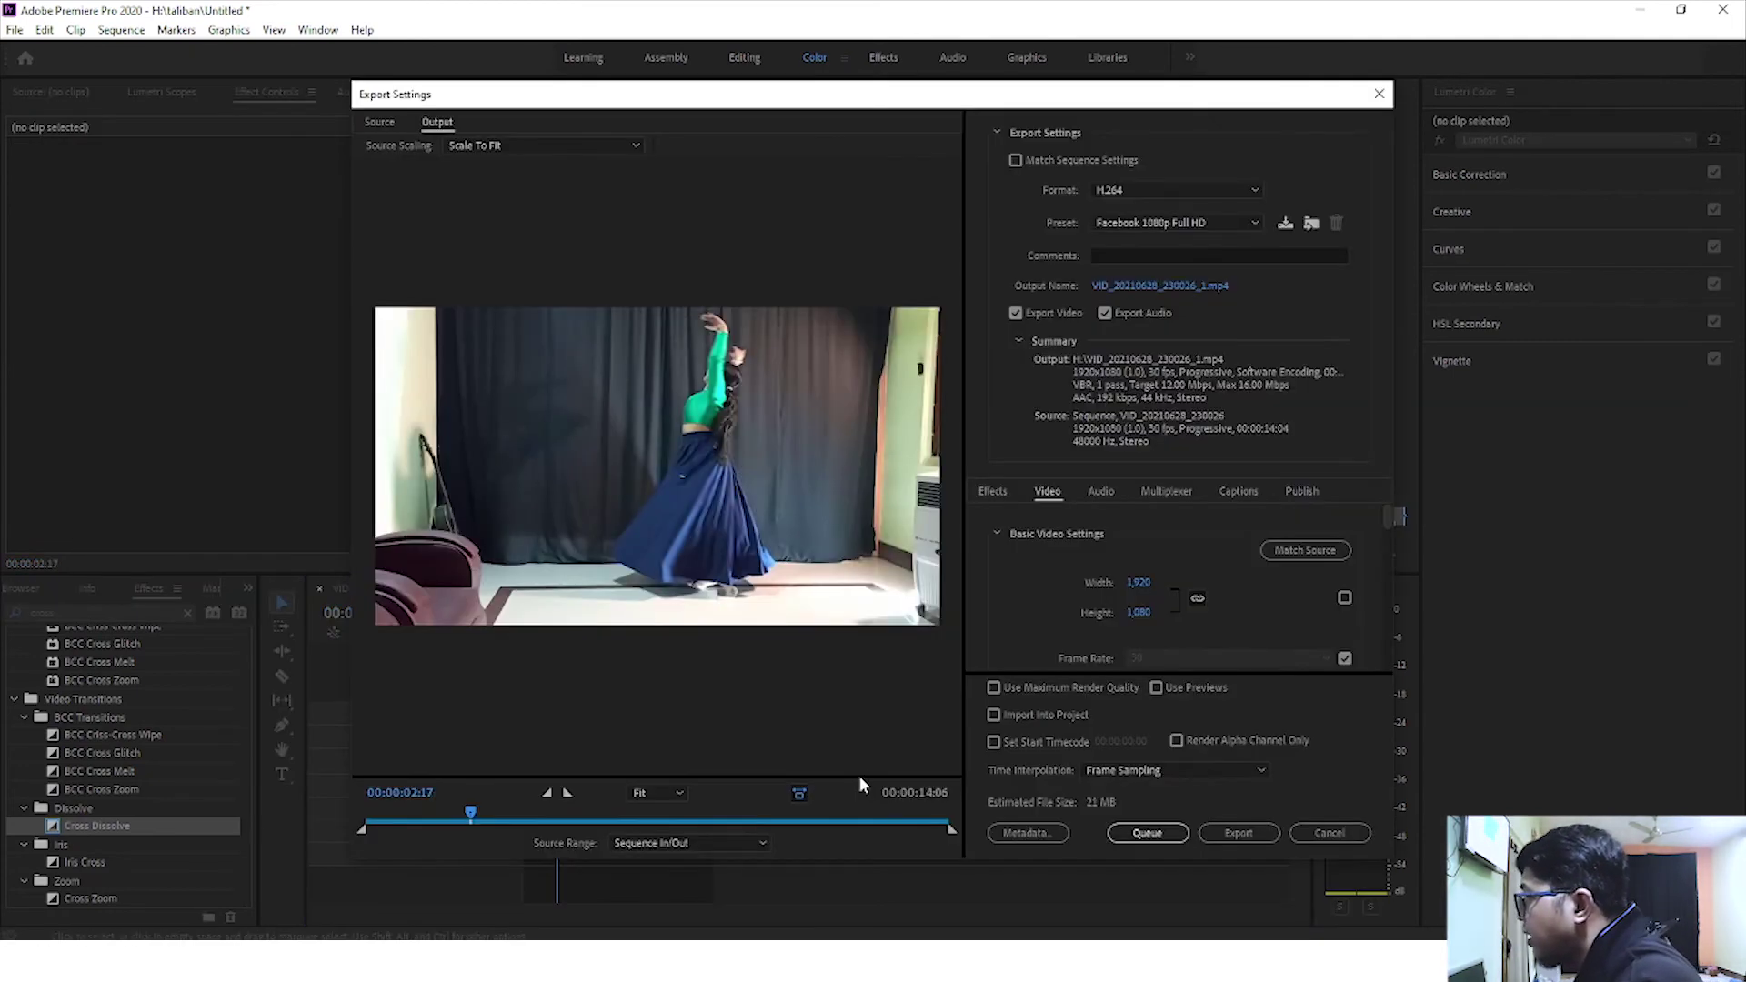
{"action": "left_click", "coordinate": [1132, 194]}
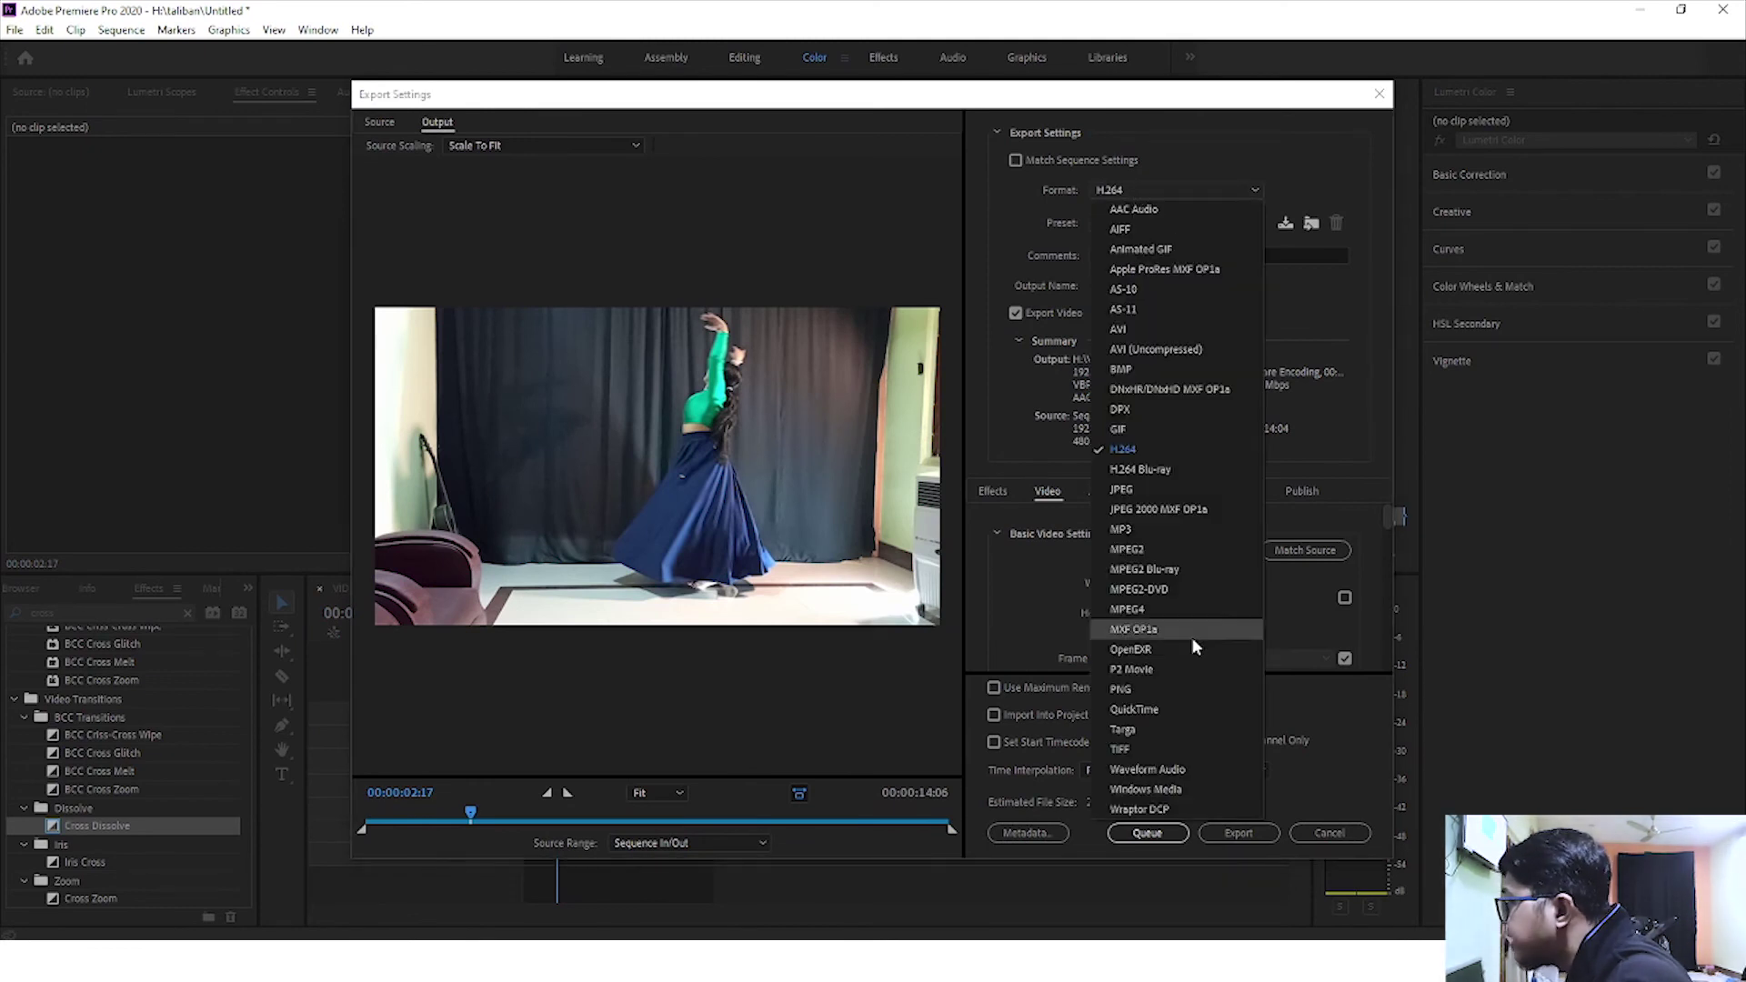
{"action": "left_click", "coordinate": [1134, 709]}
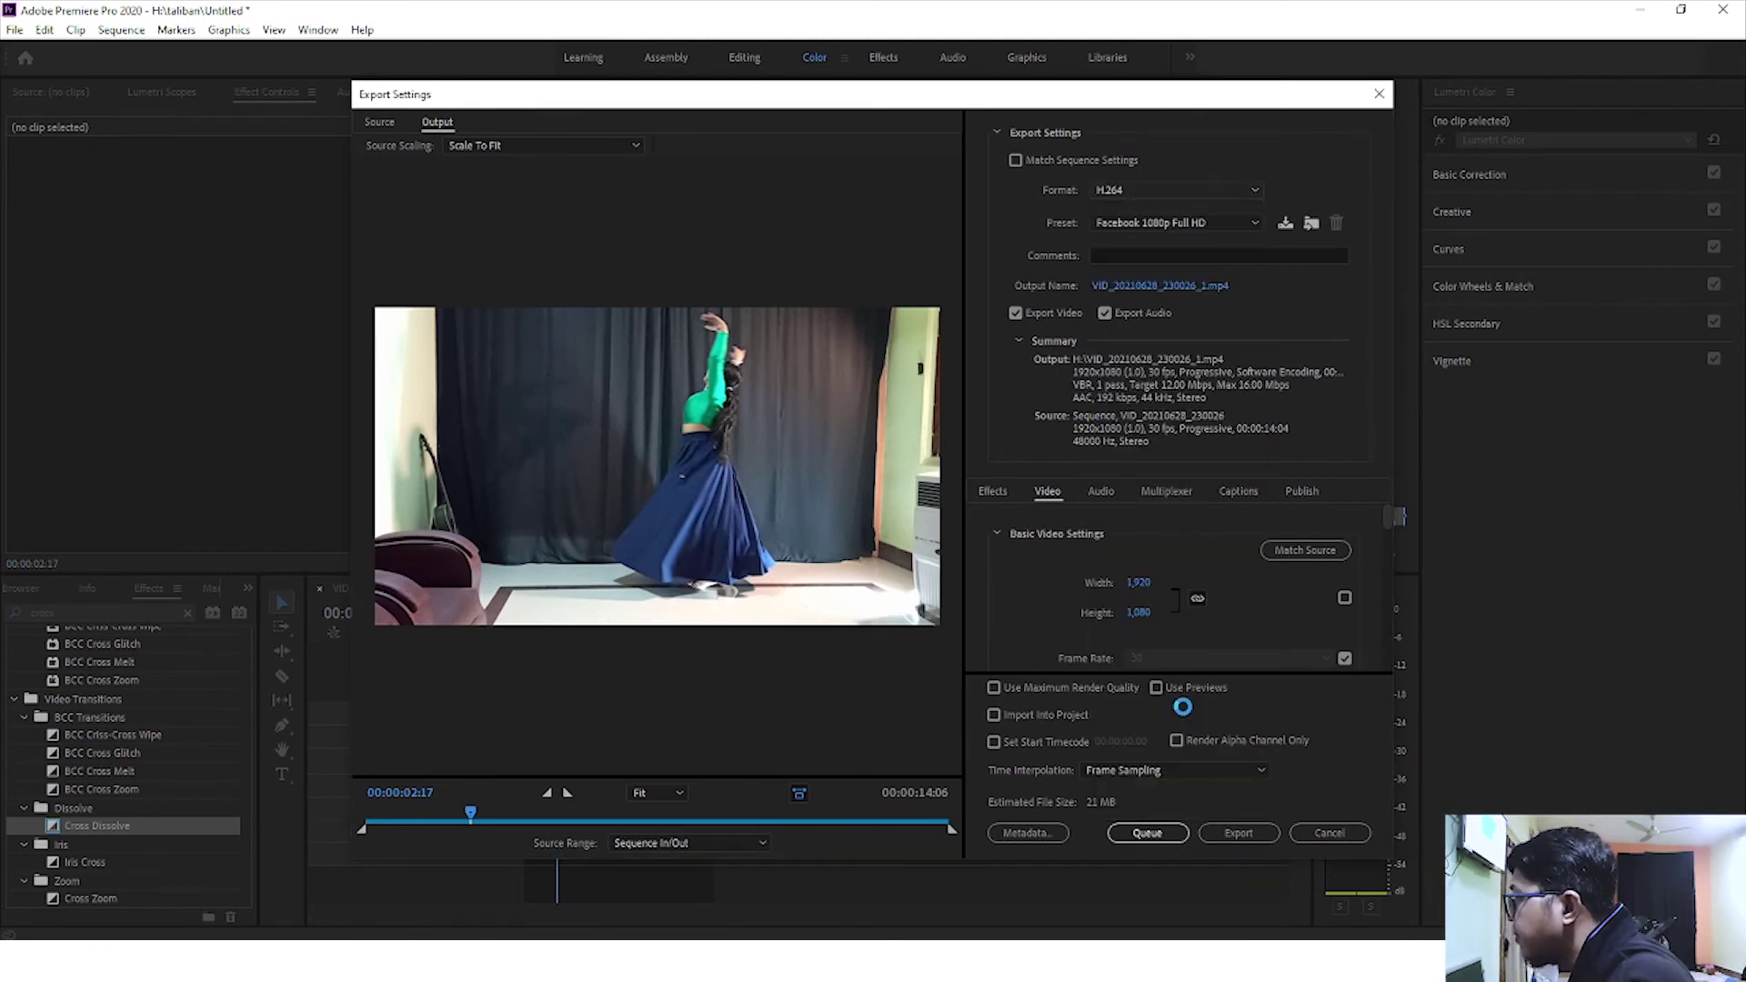
{"action": "left_click", "coordinate": [1188, 220]}
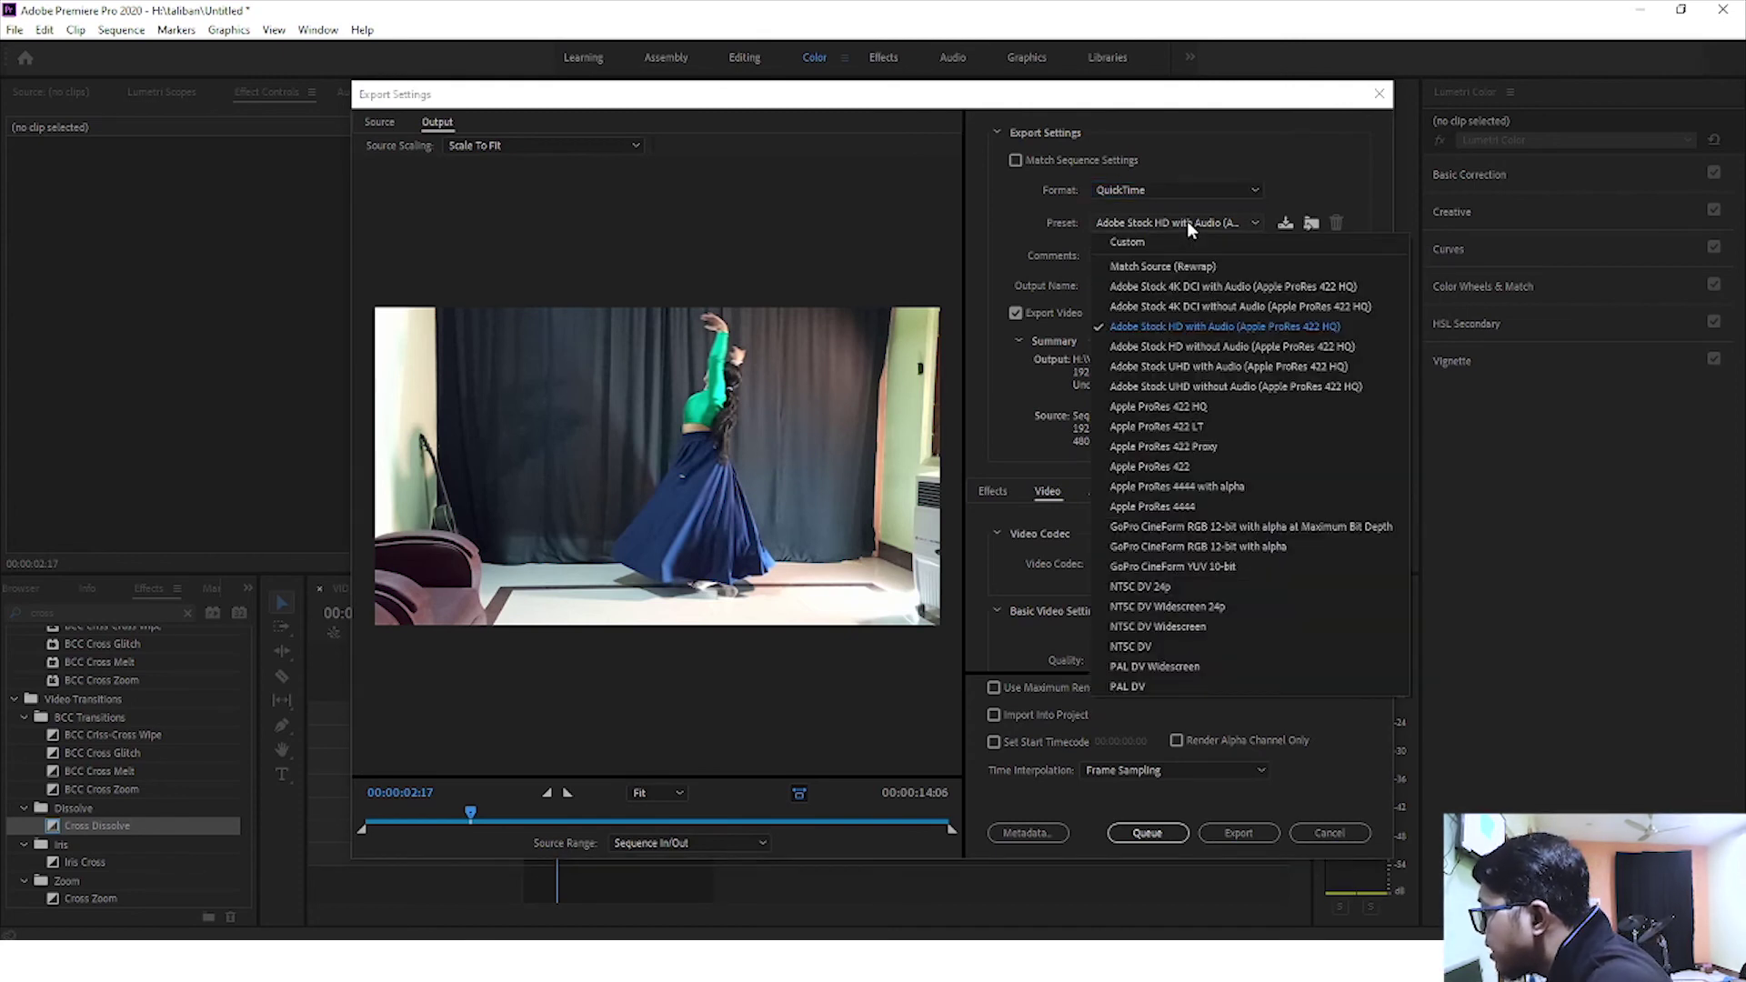
{"action": "left_click", "coordinate": [1173, 409]}
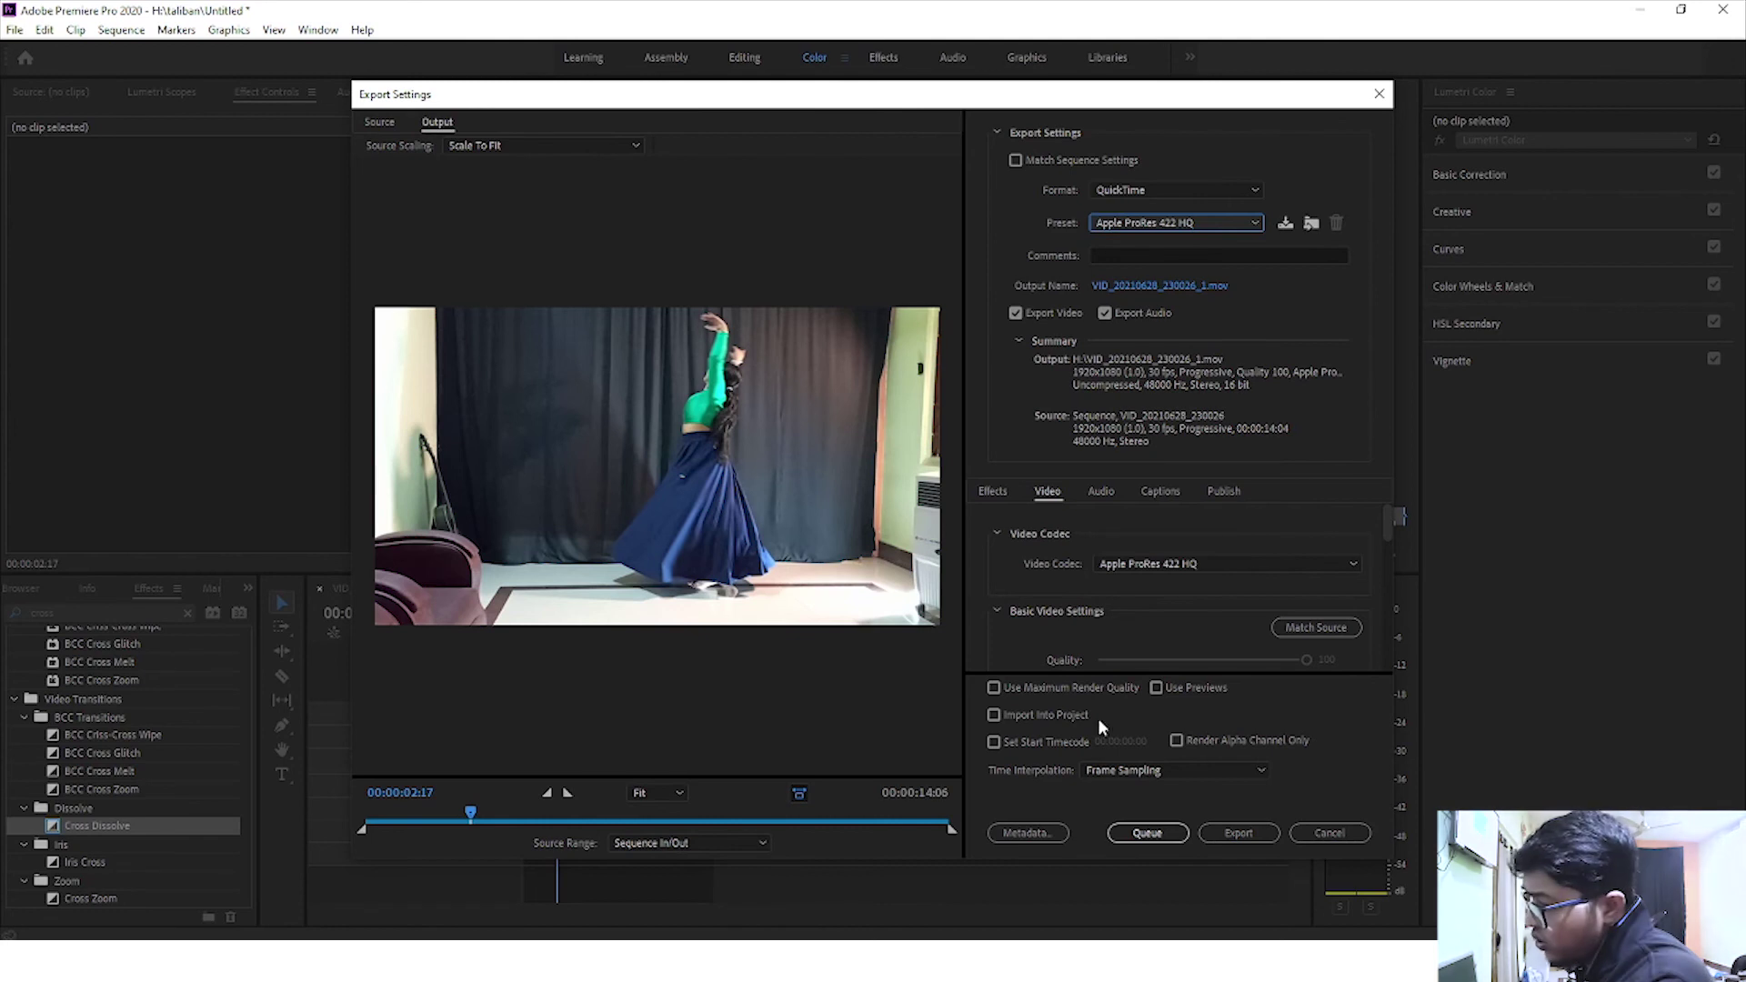
{"action": "left_click", "coordinate": [1154, 689]}
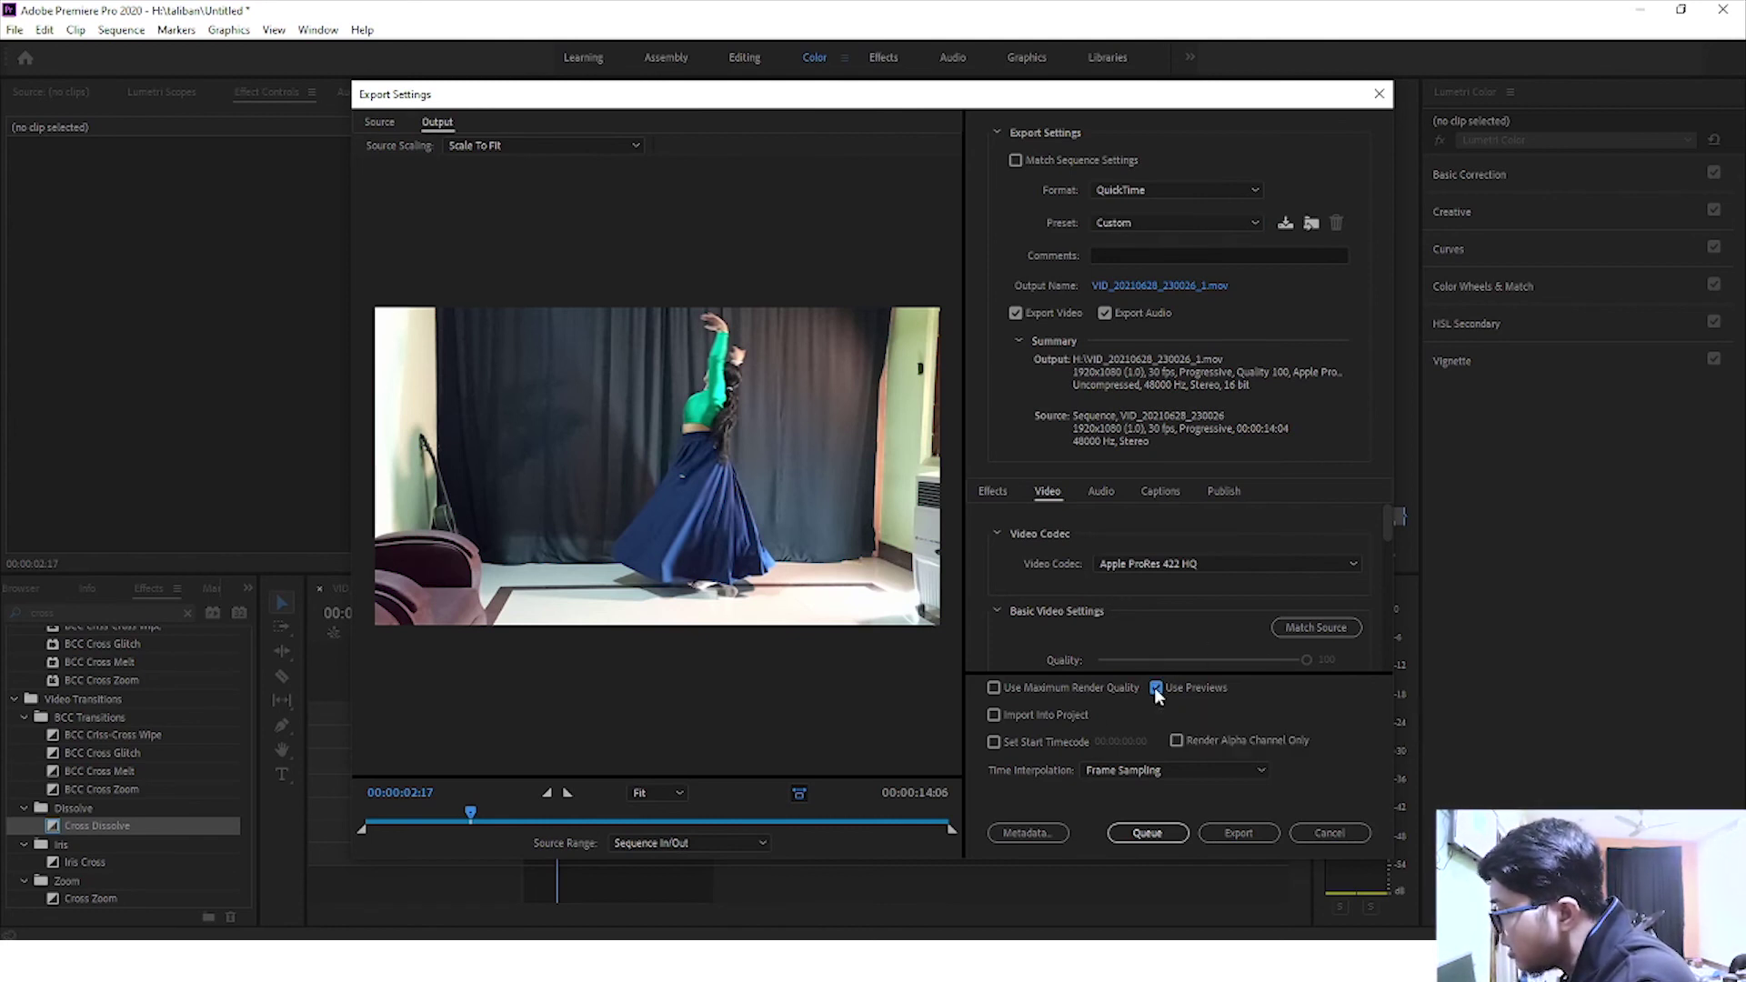
Start the export to VID_20210628_230026_1.mov and let it encode
{"action": "left_click", "coordinate": [1221, 834]}
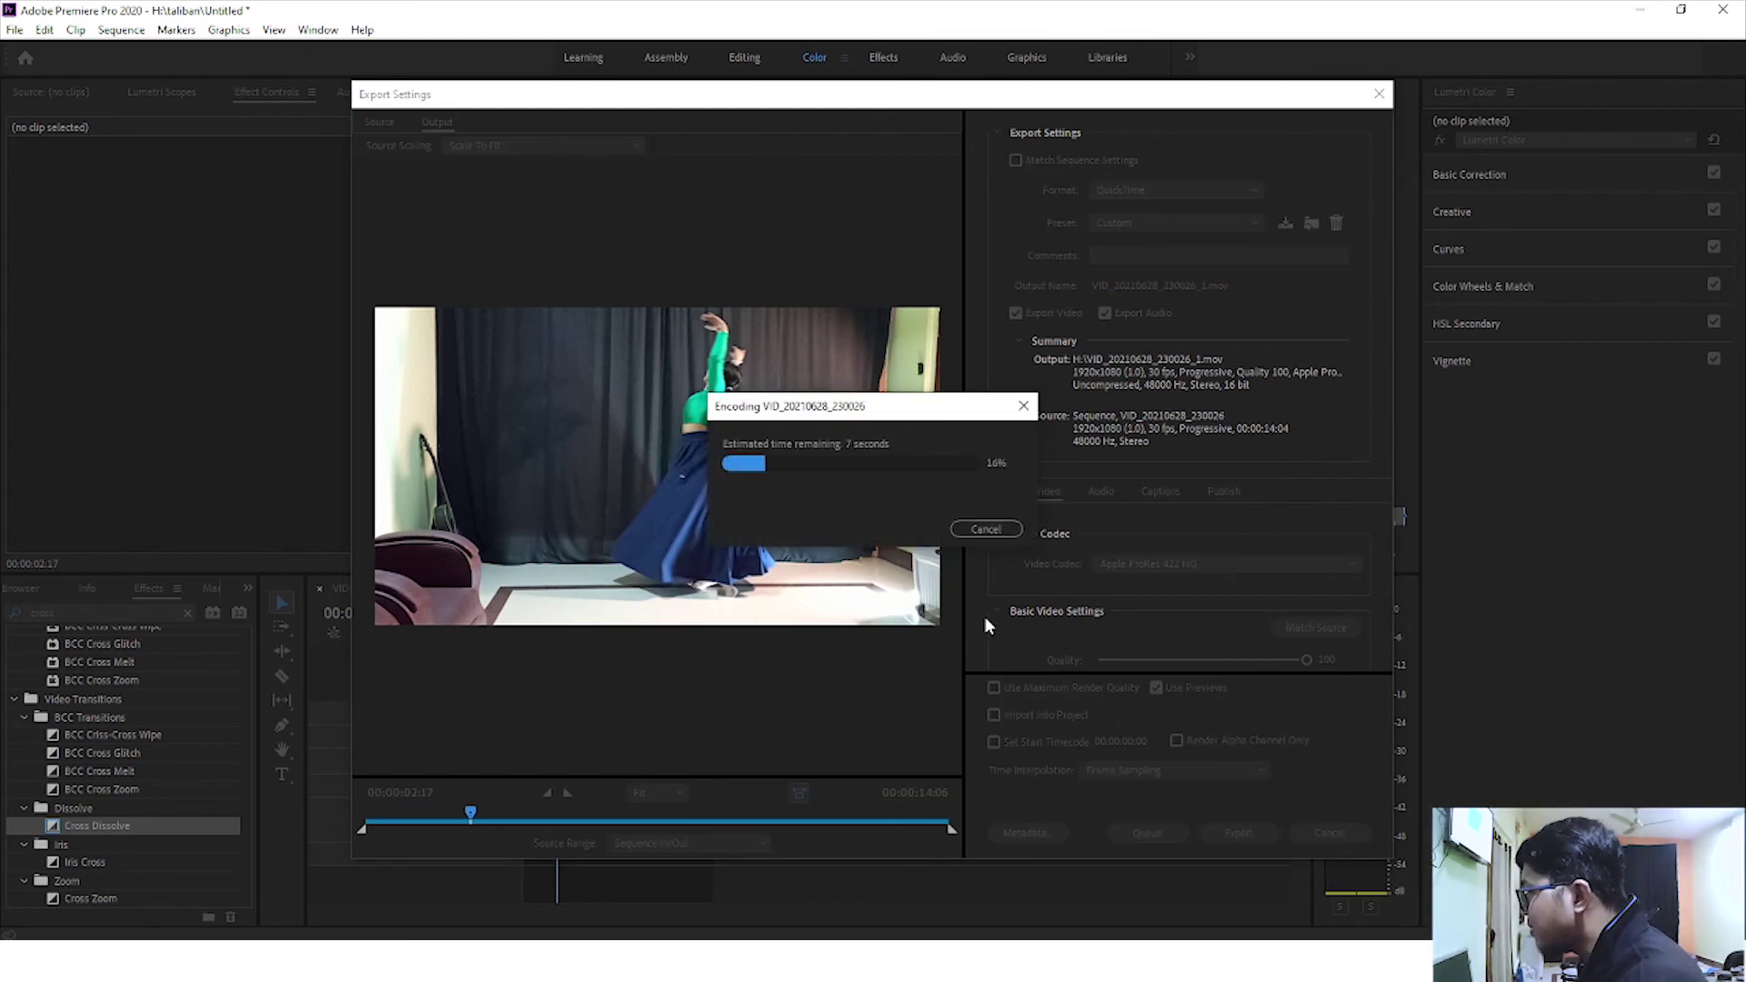